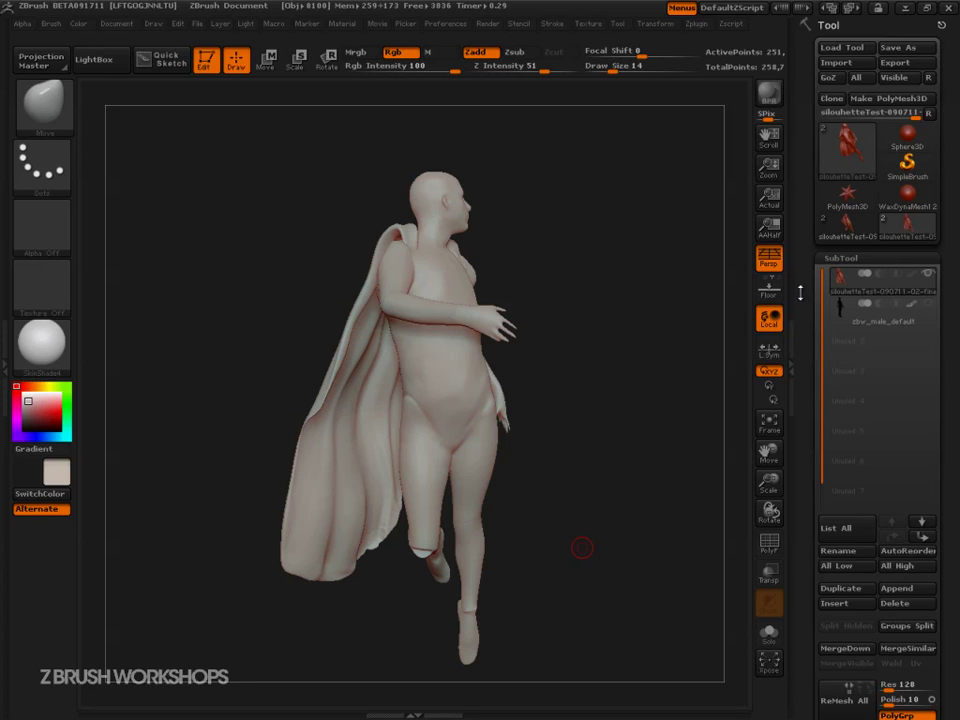
# Examine the ReMesh All options for resolution, Polish and PolyGrp below the subtool list.
pyautogui.moveTo(802, 291); pyautogui.dragTo(802, 121)
pyautogui.hotkey('ctrl', 'shift')
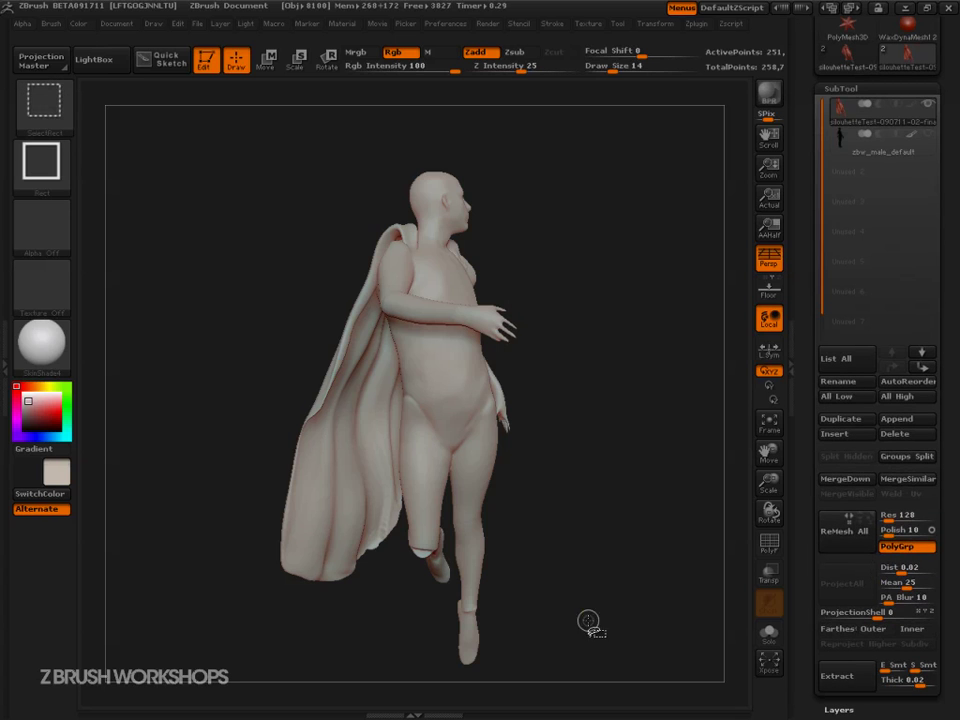
pyautogui.hotkey('ctrl', 'shift', 'd')
pyautogui.moveTo(940, 511)
pyautogui.mouseDown()
pyautogui.moveTo(800, 542)
pyautogui.moveTo(900, 484)
pyautogui.mouseUp()
pyautogui.moveTo(592, 554)
pyautogui.mouseDown()
pyautogui.moveTo(725, 530)
pyautogui.moveTo(695, 557)
pyautogui.mouseUp()
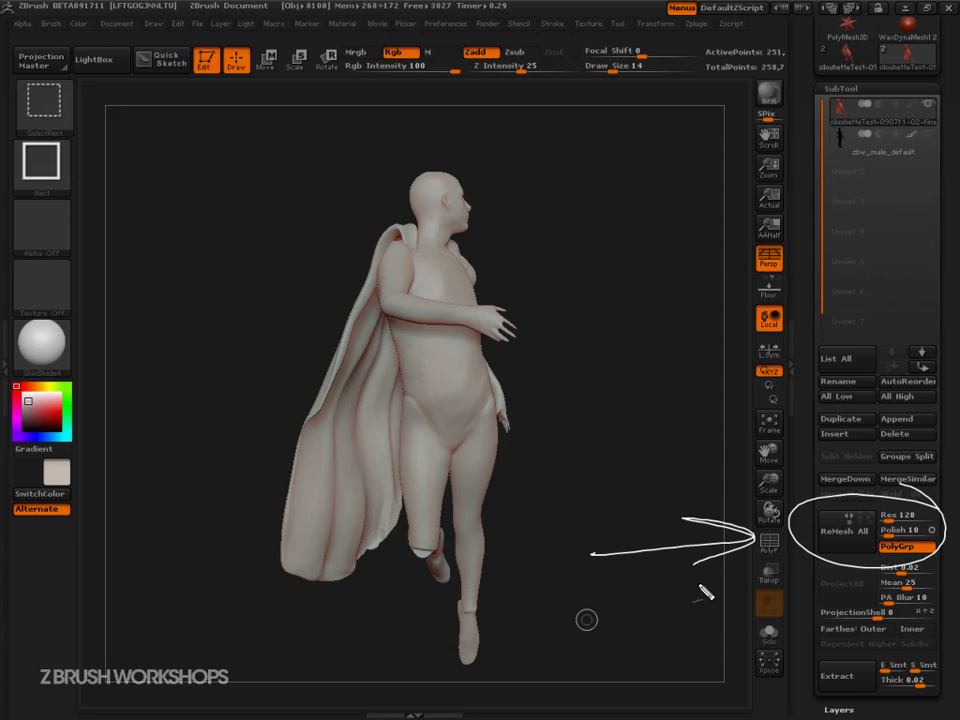
pyautogui.moveTo(880, 99)
pyautogui.mouseDown()
pyautogui.moveTo(887, 300)
pyautogui.moveTo(906, 298)
pyautogui.moveTo(910, 281)
pyautogui.mouseUp()
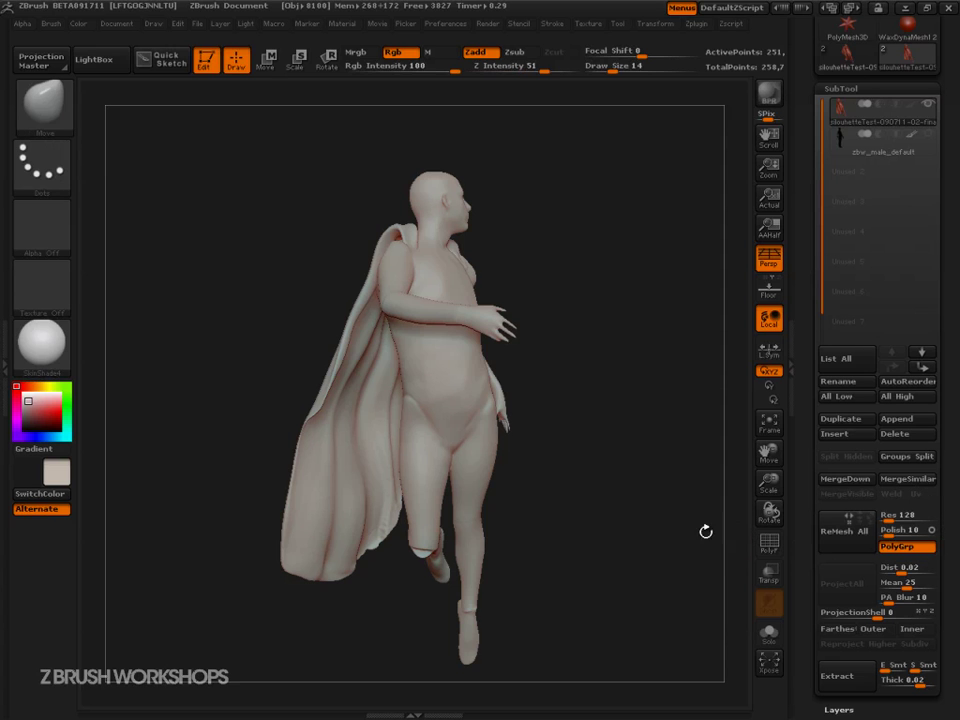
# Expand the Geometry settings to the DynaMesh options and display the polyframe on the figure's torso.
pyautogui.click(841, 89)
pyautogui.click(846, 125)
pyautogui.moveTo(812, 447); pyautogui.dragTo(811, 401)
pyautogui.moveTo(648, 602); pyautogui.dragTo(671, 466)
pyautogui.hotkey('shift', 'f')
pyautogui.keyDown('alt'); pyautogui.moveTo(664, 316); pyautogui.dragTo(644, 452); pyautogui.keyUp('alt')
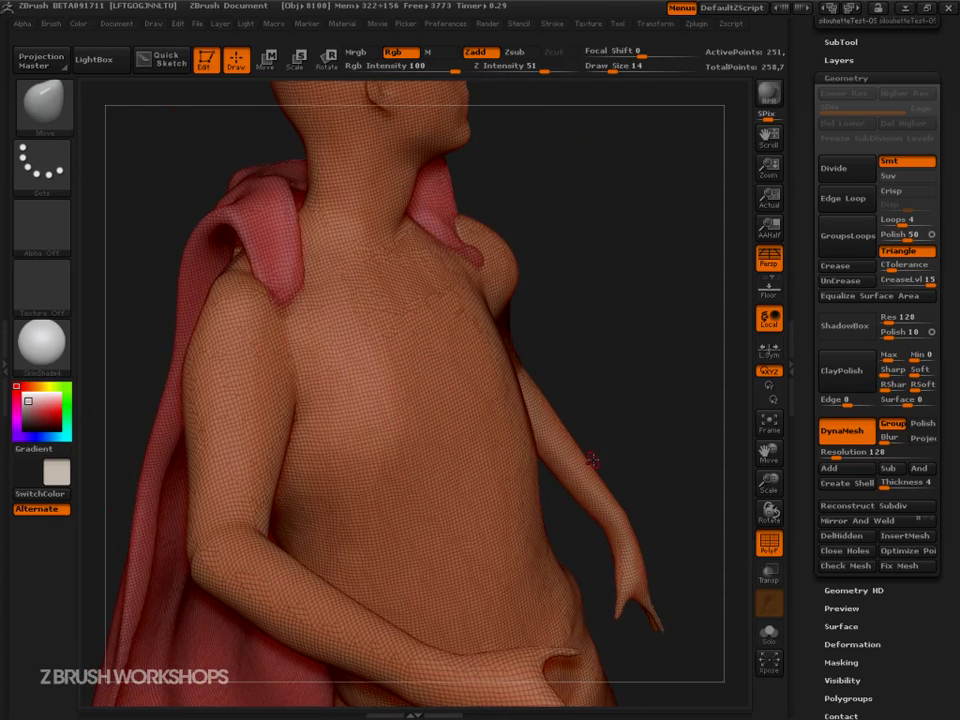
# Examine the DynaMesh polygon grid across the figure's chest and upper arm.
pyautogui.hotkey('ctrl', 'shift', 'd')
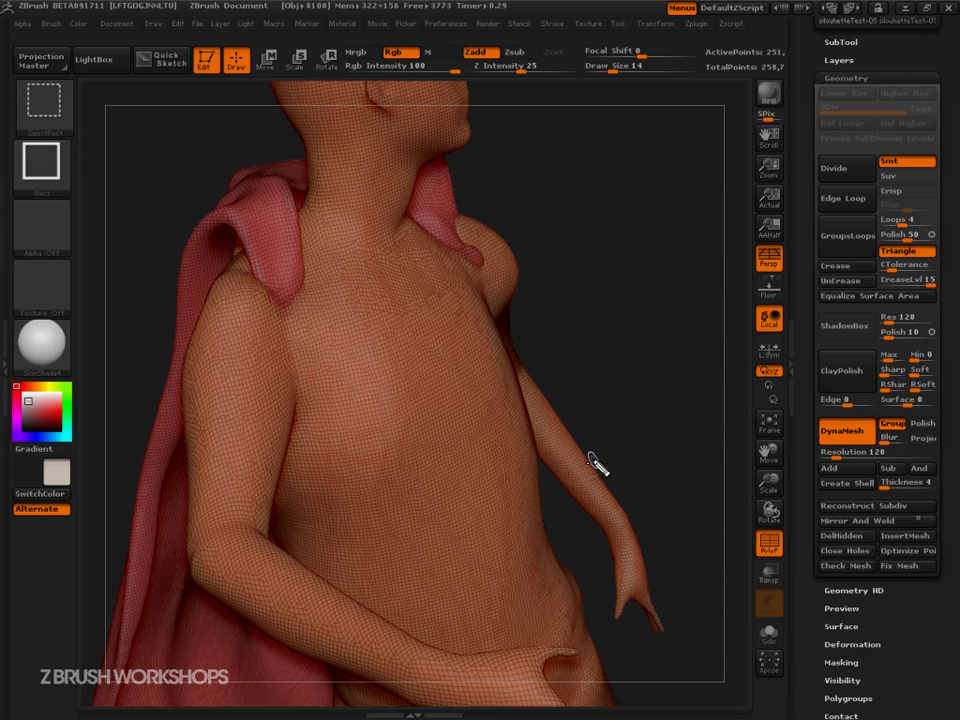
pyautogui.moveTo(356, 322); pyautogui.dragTo(393, 501)
pyautogui.moveTo(386, 303); pyautogui.dragTo(422, 501)
pyautogui.moveTo(415, 290); pyautogui.dragTo(448, 499)
pyautogui.moveTo(435, 272); pyautogui.dragTo(476, 507)
pyautogui.moveTo(324, 367); pyautogui.dragTo(488, 312)
pyautogui.moveTo(344, 402); pyautogui.dragTo(503, 321)
pyautogui.moveTo(344, 431); pyautogui.dragTo(492, 362)
pyautogui.moveTo(344, 456); pyautogui.dragTo(507, 413)
pyautogui.keyDown('ctrl'); pyautogui.keyDown('shift'); pyautogui.moveTo(347, 494); pyautogui.dragTo(530, 437); pyautogui.keyUp('shift'); pyautogui.keyUp('ctrl')
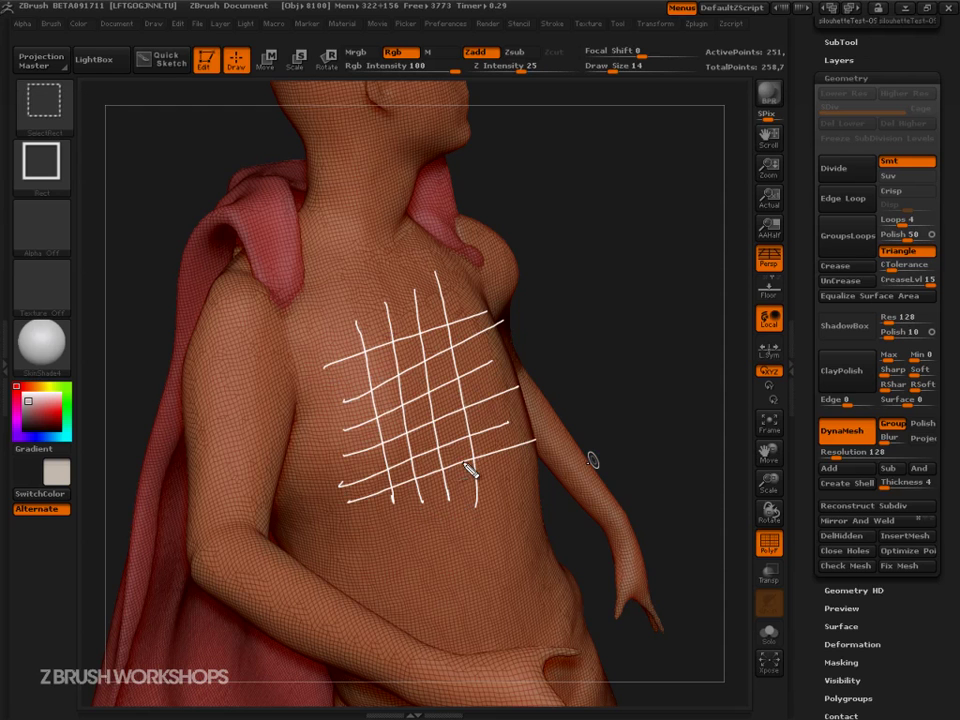
pyautogui.moveTo(223, 350)
pyautogui.mouseDown()
pyautogui.moveTo(235, 385)
pyautogui.moveTo(260, 358)
pyautogui.moveTo(221, 389)
pyautogui.moveTo(254, 425)
pyautogui.moveTo(241, 383)
pyautogui.moveTo(240, 437)
pyautogui.mouseUp()
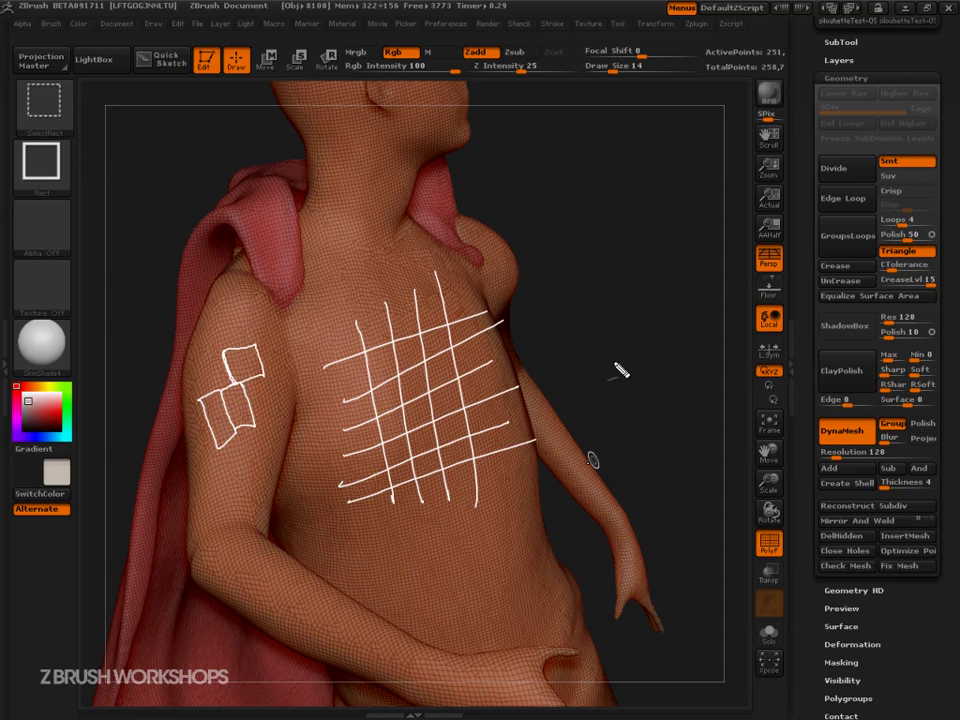
pyautogui.press('Escape')
# Inspect how the DynaMesh polygons follow the diagonal outline of the raised upper arm.
pyautogui.moveTo(660, 345)
pyautogui.mouseDown()
pyautogui.moveTo(630, 349)
pyautogui.moveTo(665, 292)
pyautogui.moveTo(358, 279)
pyautogui.moveTo(302, 283)
pyautogui.moveTo(321, 302)
pyautogui.moveTo(311, 306)
pyautogui.moveTo(311, 253)
pyautogui.moveTo(405, 360)
pyautogui.mouseUp()
pyautogui.hotkey('ctrl', 'shift')
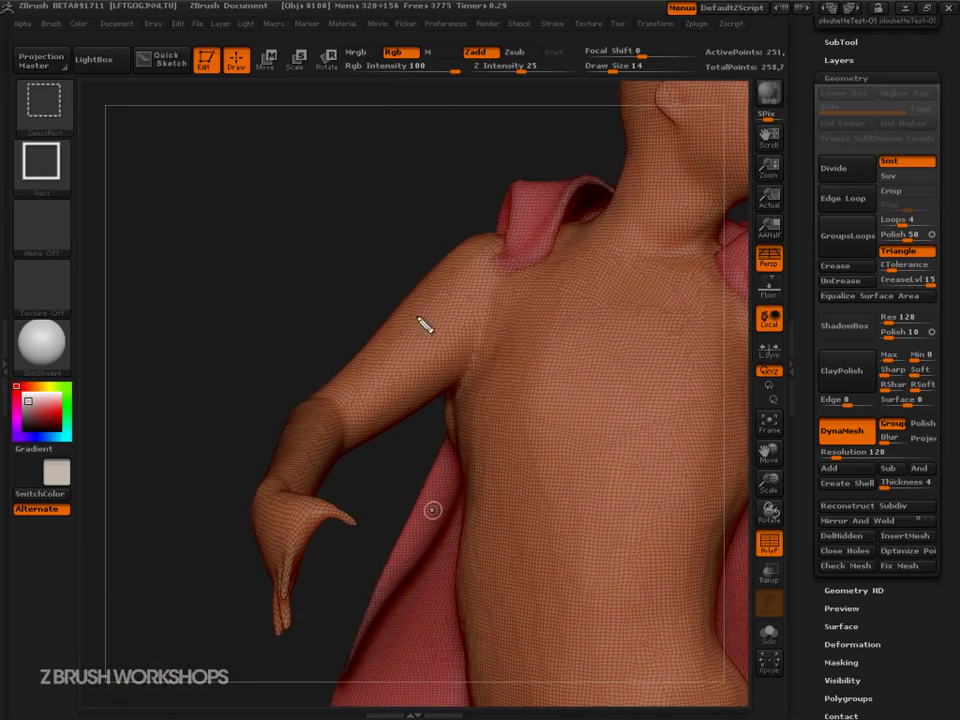
pyautogui.moveTo(418, 300)
pyautogui.keyDown('ctrl'); pyautogui.keyDown('shift'); pyautogui.mouseDown()
pyautogui.moveTo(452, 298)
pyautogui.moveTo(493, 268)
pyautogui.moveTo(470, 255)
pyautogui.moveTo(415, 322)
pyautogui.moveTo(400, 318)
pyautogui.moveTo(378, 338)
pyautogui.moveTo(380, 358)
pyautogui.moveTo(351, 396)
pyautogui.mouseUp(); pyautogui.keyUp('shift'); pyautogui.keyUp('ctrl')
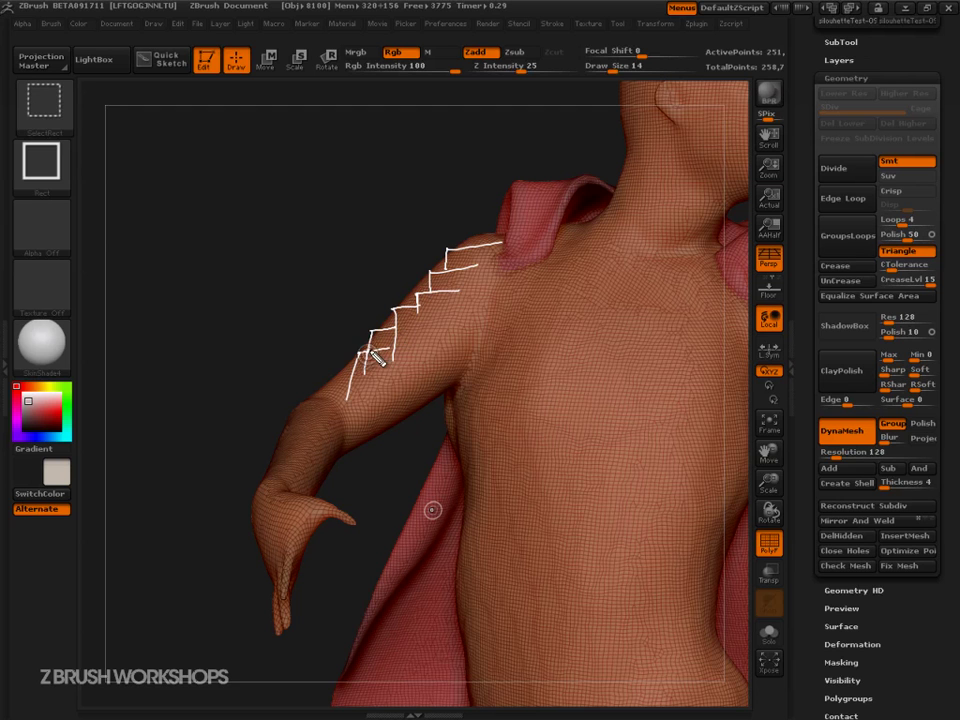
pyautogui.moveTo(366, 352)
pyautogui.mouseDown()
pyautogui.moveTo(455, 275)
pyautogui.moveTo(475, 240)
pyautogui.moveTo(362, 378)
pyautogui.moveTo(373, 366)
pyautogui.mouseUp()
pyautogui.click(417, 305)
pyautogui.click(433, 289)
pyautogui.click(447, 271)
pyautogui.click(393, 329)
pyautogui.click(367, 354)
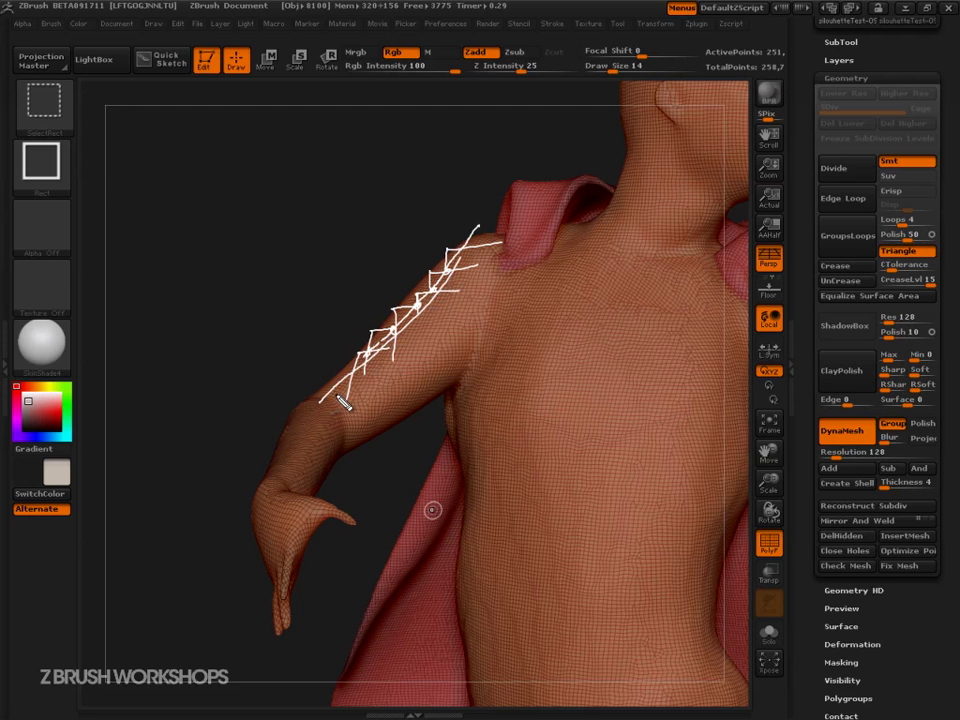
pyautogui.keyDown('ctrl'); pyautogui.keyDown('shift'); pyautogui.moveTo(343, 403); pyautogui.dragTo(332, 396); pyautogui.keyUp('shift'); pyautogui.keyUp('ctrl')
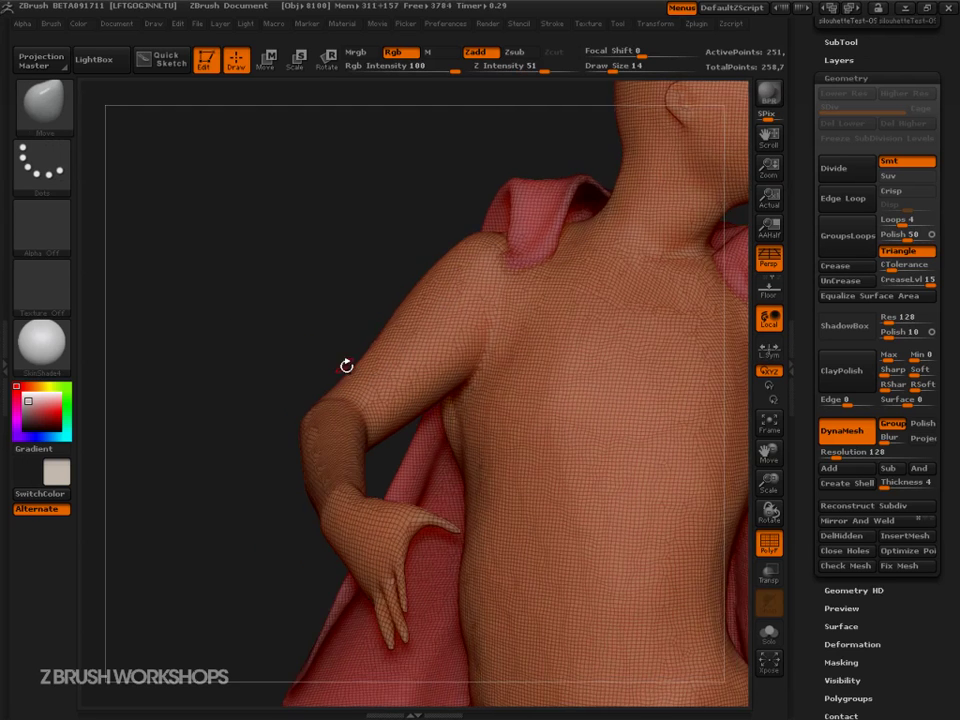
# Hide the polyframe and view the whole caped figure.
pyautogui.moveTo(308, 337); pyautogui.dragTo(295, 247)
pyautogui.keyDown('alt'); pyautogui.moveTo(388, 349); pyautogui.dragTo(274, 124); pyautogui.keyUp('alt')
pyautogui.moveTo(696, 359); pyautogui.dragTo(638, 433)
pyautogui.hotkey('shift', 'f')
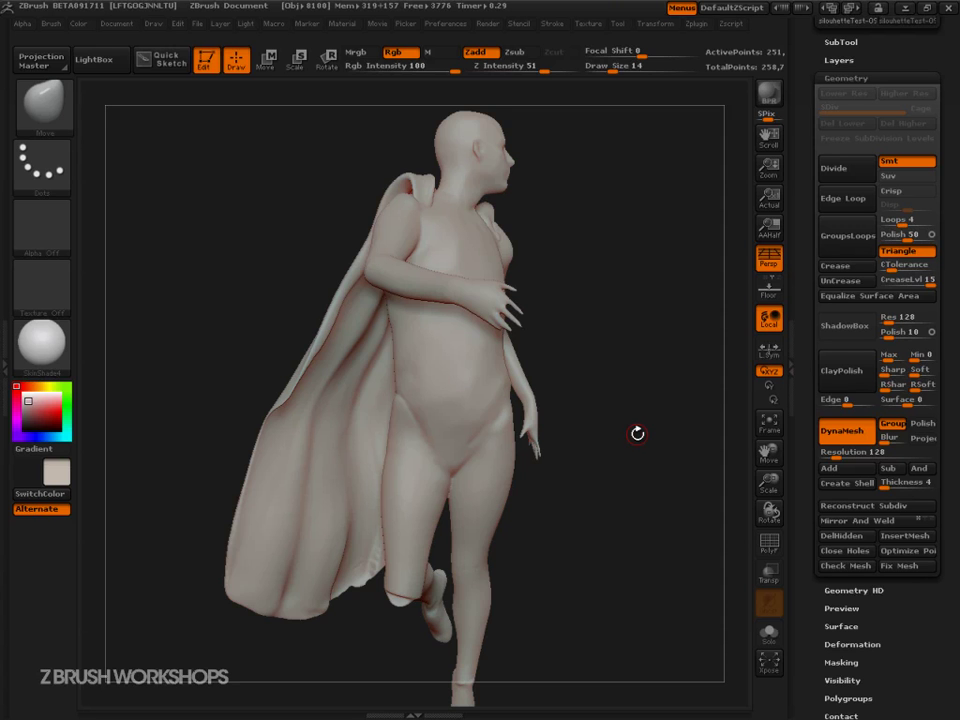
# Pull a long curved strand outward from the shoulder with the SnakeHook brush at draw size 68.
pyautogui.moveTo(638, 433); pyautogui.dragTo(705, 422)
pyautogui.moveTo(129, 223)
pyautogui.keyDown('alt'); pyautogui.mouseDown()
pyautogui.moveTo(289, 528)
pyautogui.moveTo(319, 469)
pyautogui.moveTo(386, 435)
pyautogui.moveTo(285, 349)
pyautogui.moveTo(265, 366)
pyautogui.mouseUp(); pyautogui.keyUp('alt')
pyautogui.press('s')
pyautogui.moveTo(402, 411)
pyautogui.mouseDown()
pyautogui.moveTo(428, 406)
pyautogui.moveTo(447, 383)
pyautogui.mouseUp()
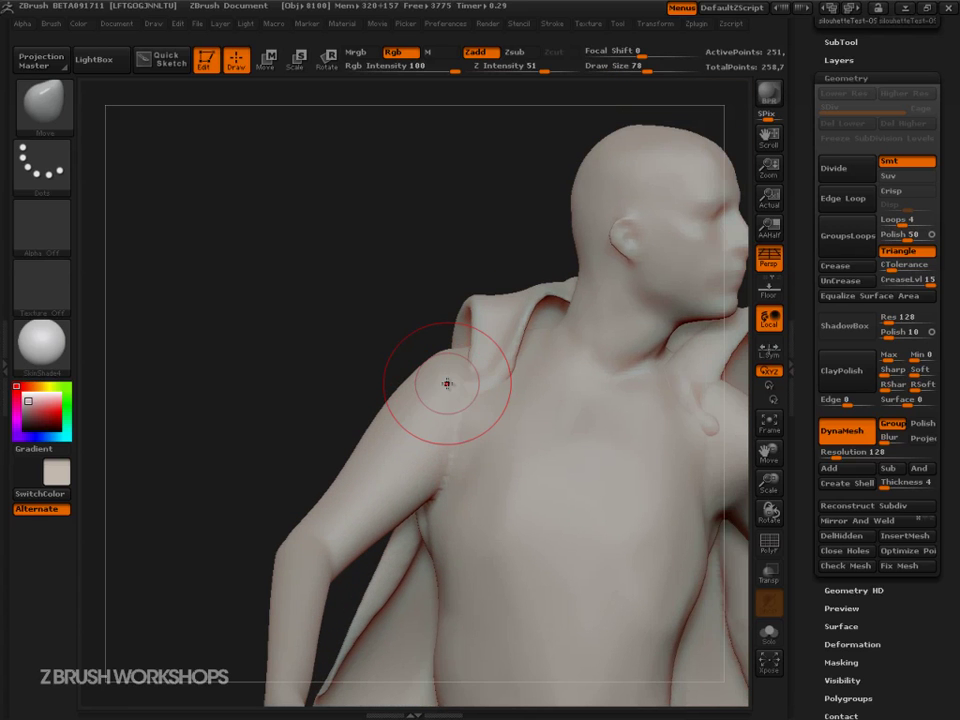
pyautogui.press('b')
pyautogui.press('s')
pyautogui.press('h')
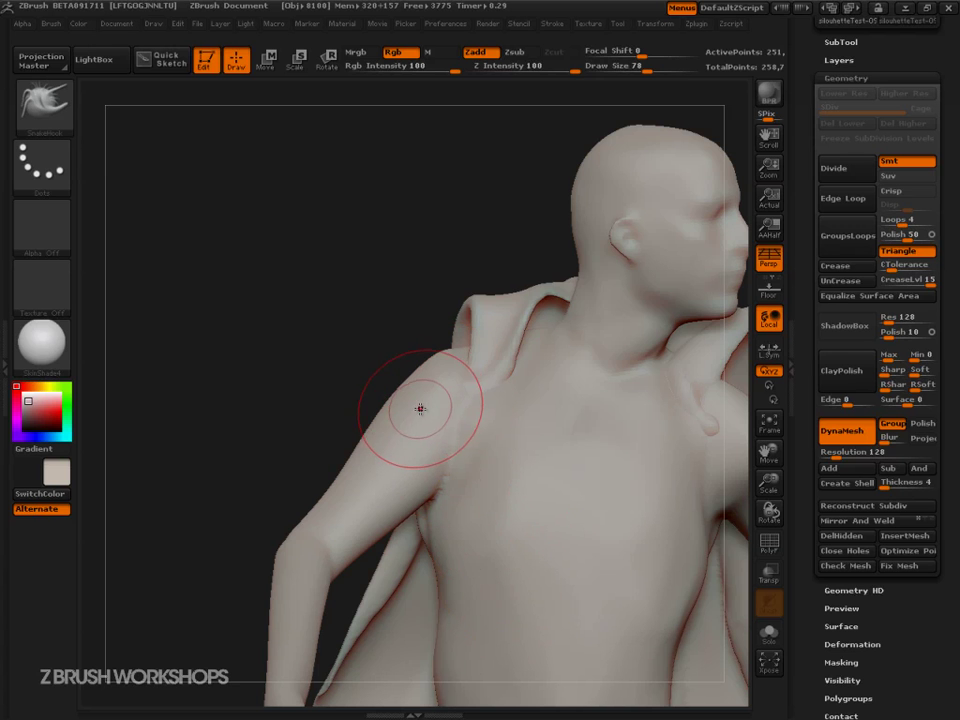
pyautogui.press('s')
pyautogui.moveTo(407, 399)
pyautogui.mouseDown()
pyautogui.moveTo(398, 399)
pyautogui.moveTo(340, 286)
pyautogui.moveTo(163, 311)
pyautogui.mouseUp()
# Display the polyframe and update the DynaMesh to rebuild the stretched polygons of the shoulder strand.
pyautogui.hotkey('shift', 'f')
pyautogui.moveTo(264, 448); pyautogui.dragTo(300, 439)
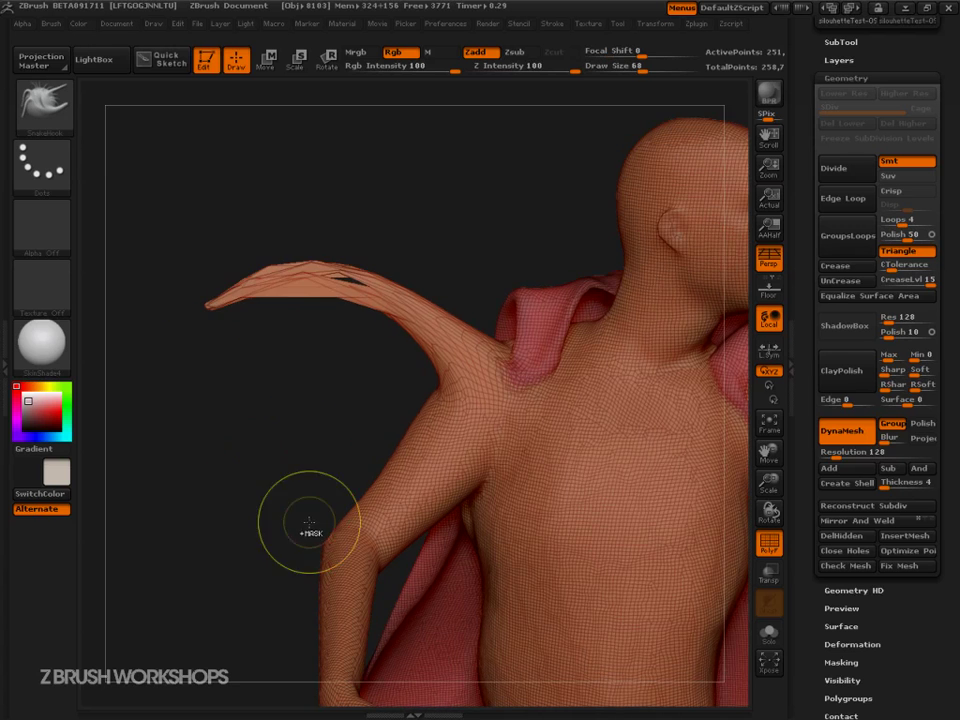
pyautogui.hotkey('ctrl', 'shift', 'd')
pyautogui.moveTo(241, 197)
pyautogui.mouseDown()
pyautogui.moveTo(161, 373)
pyautogui.moveTo(204, 214)
pyautogui.mouseUp()
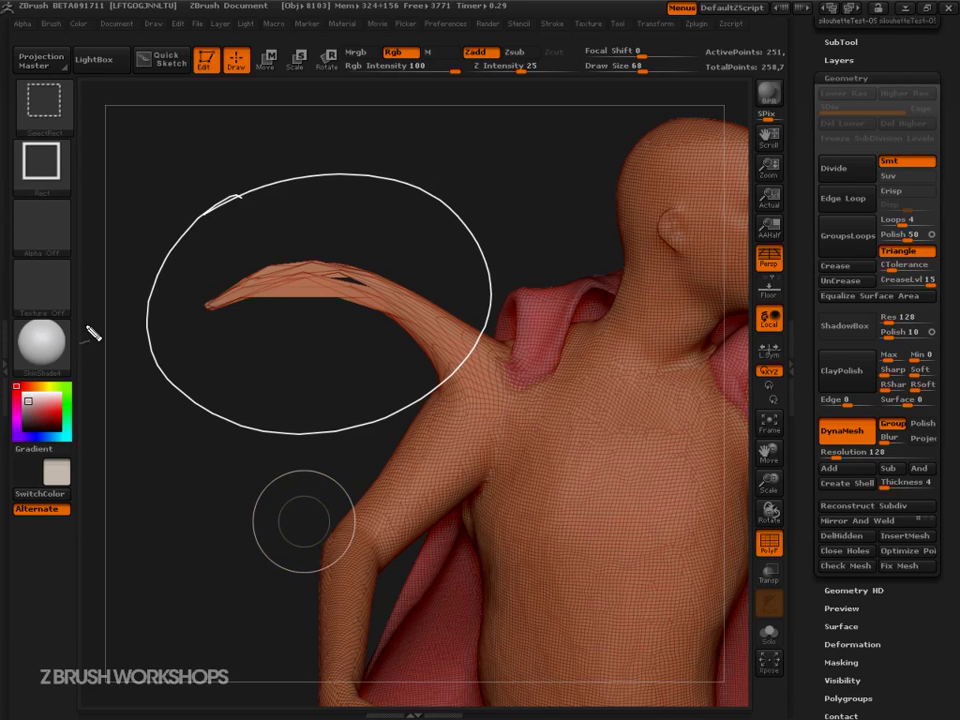
pyautogui.keyDown('ctrl'); pyautogui.keyDown('shift'); pyautogui.moveTo(92, 334); pyautogui.dragTo(89, 331); pyautogui.keyUp('shift'); pyautogui.keyUp('ctrl')
pyautogui.keyDown('ctrl'); pyautogui.moveTo(469, 153); pyautogui.dragTo(469, 206); pyautogui.keyUp('ctrl')
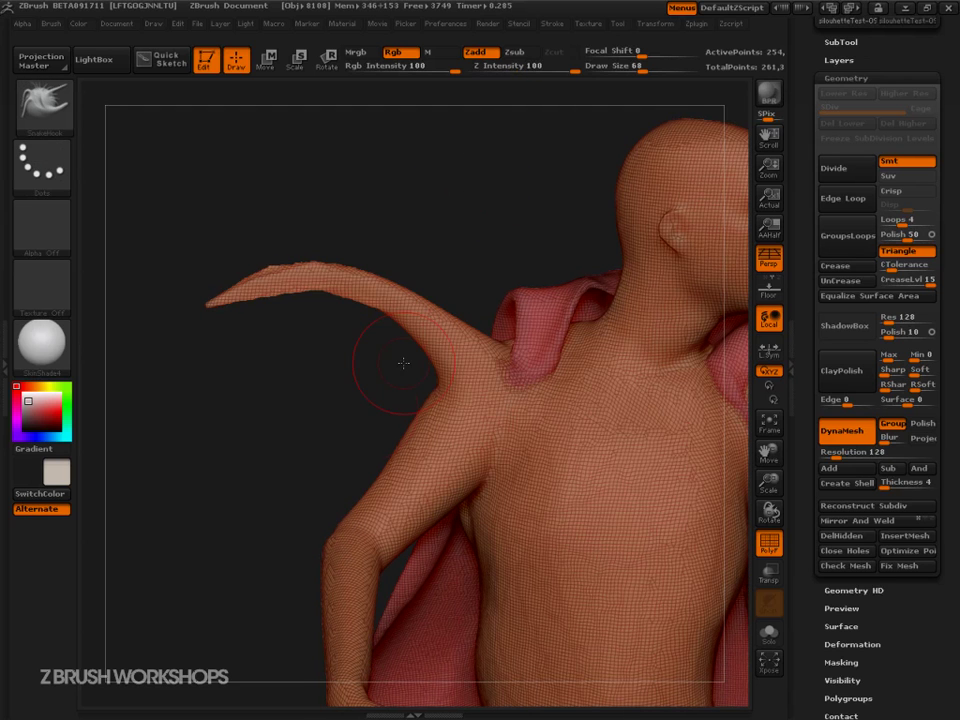
# Smooth the shoulder strand along its length from base to tip.
pyautogui.moveTo(403, 363)
pyautogui.mouseDown()
pyautogui.moveTo(356, 456)
pyautogui.moveTo(321, 647)
pyautogui.moveTo(336, 632)
pyautogui.moveTo(360, 410)
pyautogui.moveTo(375, 414)
pyautogui.mouseUp()
pyautogui.moveTo(429, 332)
pyautogui.keyDown('shift'); pyautogui.mouseDown()
pyautogui.moveTo(290, 285)
pyautogui.moveTo(248, 297)
pyautogui.mouseUp(); pyautogui.keyUp('shift')
pyautogui.moveTo(332, 424); pyautogui.dragTo(280, 513)
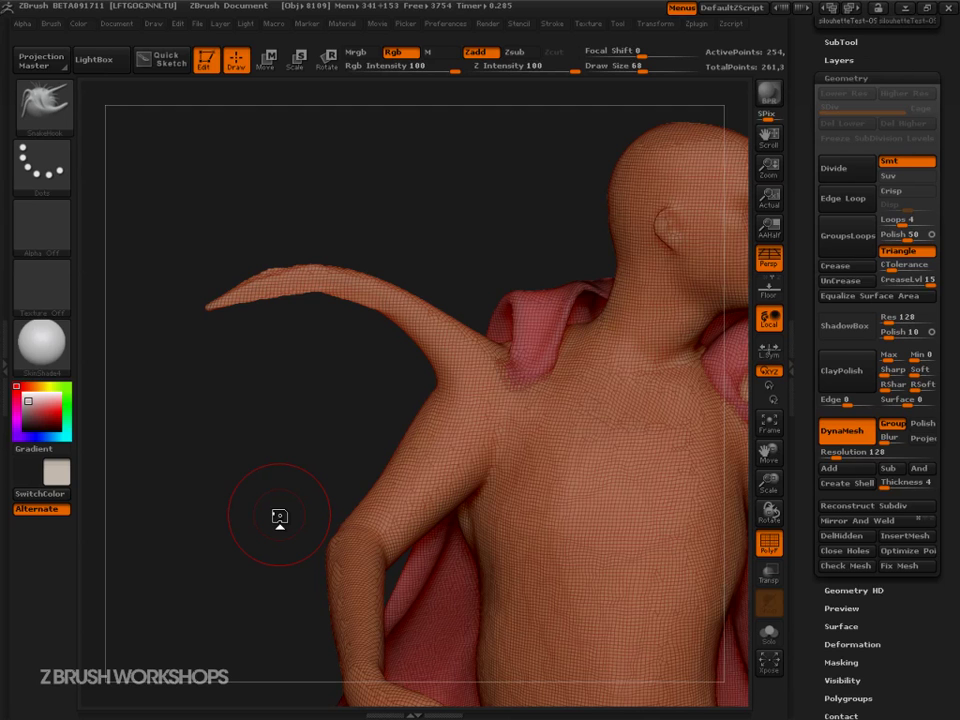
# Mask the body with a topological Transpose mask, leaving only the strand above the shoulder unmasked.
pyautogui.press('r')
pyautogui.keyDown('ctrl'); pyautogui.moveTo(470, 403); pyautogui.dragTo(466, 357); pyautogui.keyUp('ctrl')
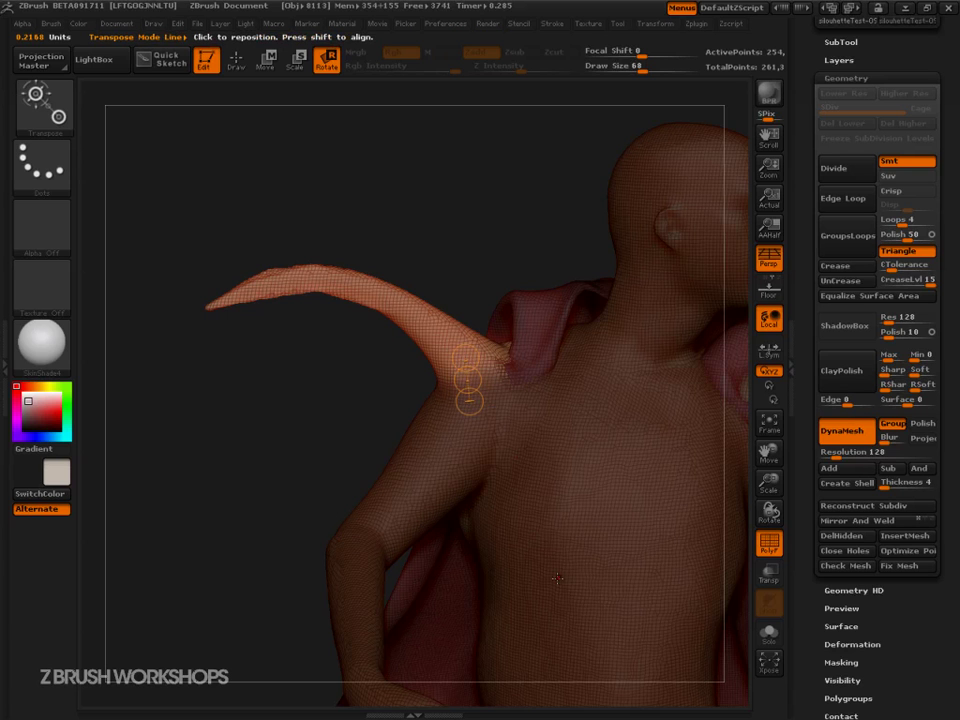
pyautogui.press('q')
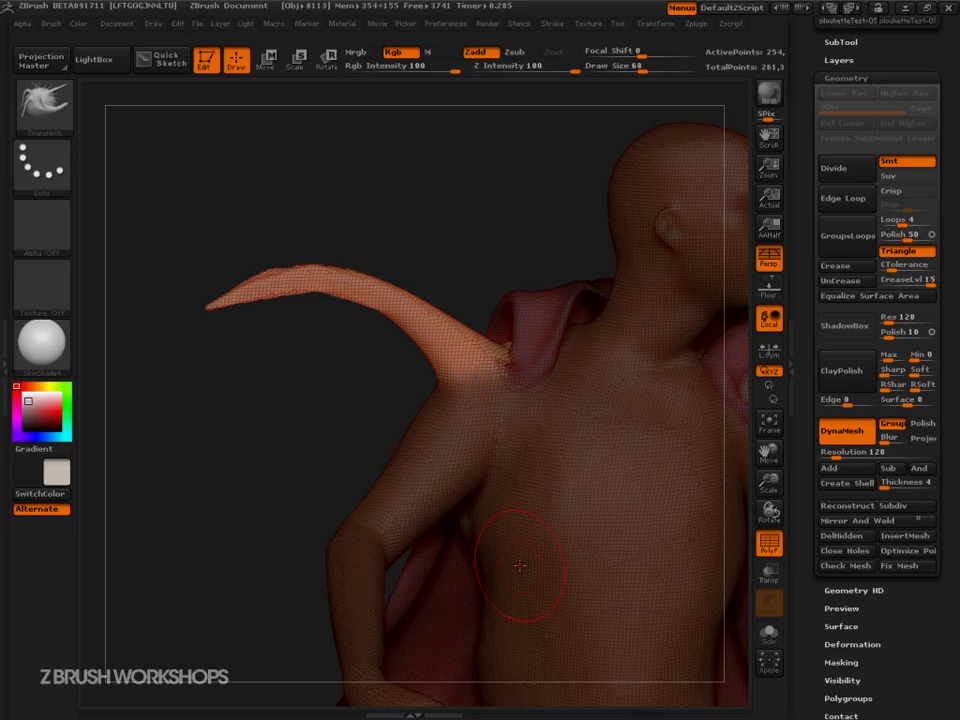
pyautogui.press('w')
pyautogui.moveTo(371, 453)
pyautogui.mouseDown()
pyautogui.moveTo(355, 446)
pyautogui.moveTo(360, 431)
pyautogui.mouseUp()
pyautogui.press('q')
# Bend the strand's free end down toward the upper arm with the SnakeHook brush to form a loop.
pyautogui.press('s')
pyautogui.moveTo(348, 431); pyautogui.dragTo(281, 431)
pyautogui.moveTo(261, 316)
pyautogui.mouseDown()
pyautogui.moveTo(257, 337)
pyautogui.moveTo(425, 510)
pyautogui.mouseUp()
pyautogui.moveTo(265, 480)
pyautogui.mouseDown()
pyautogui.moveTo(352, 480)
pyautogui.moveTo(291, 484)
pyautogui.moveTo(367, 457)
pyautogui.mouseUp()
pyautogui.press('s')
pyautogui.moveTo(535, 447)
pyautogui.mouseDown()
pyautogui.moveTo(594, 447)
pyautogui.moveTo(545, 450)
pyautogui.mouseUp()
pyautogui.moveTo(353, 440); pyautogui.dragTo(358, 384)
pyautogui.moveTo(585, 454); pyautogui.dragTo(582, 456)
# Adjust the looped strand's position against the arm with the Move brush and set the draw size to 160.
pyautogui.press('b')
pyautogui.press('m')
pyautogui.press('v')
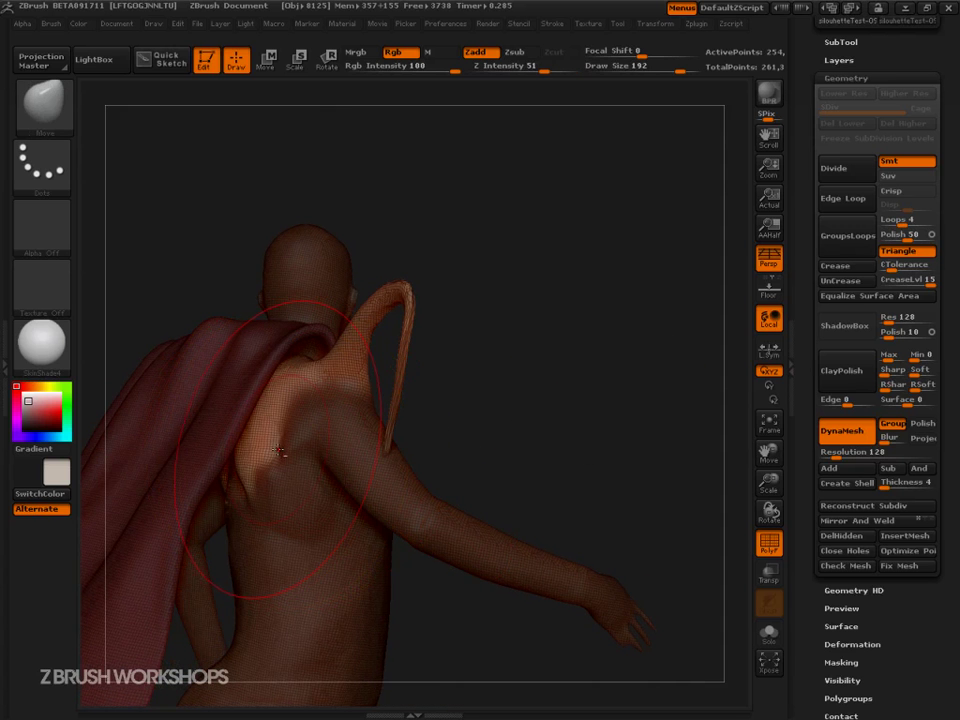
pyautogui.moveTo(467, 435); pyautogui.dragTo(214, 428)
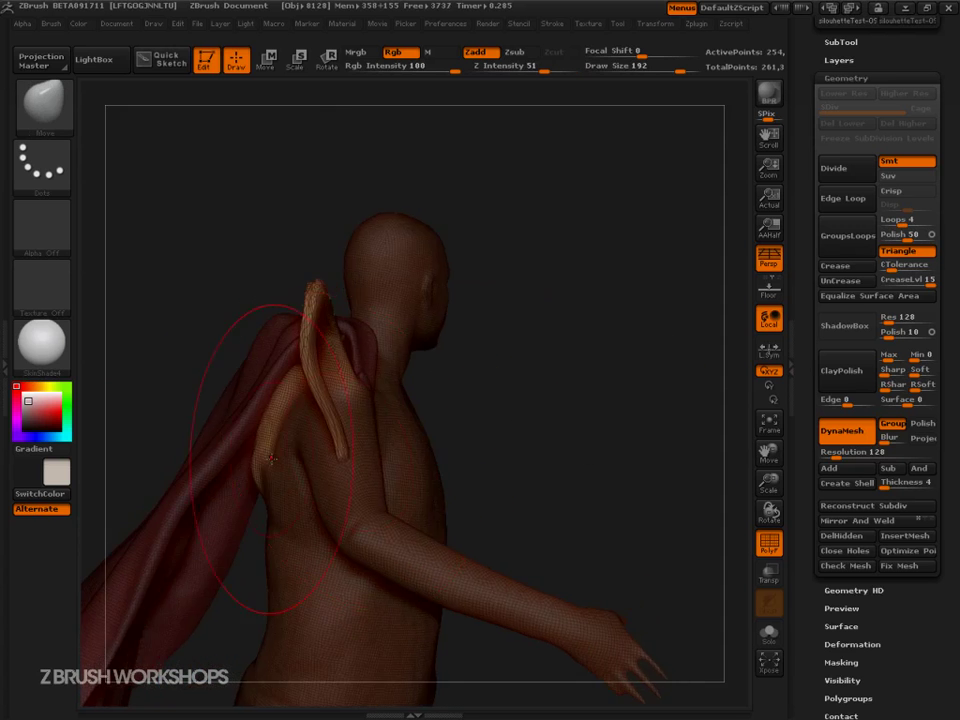
pyautogui.press('s')
pyautogui.moveTo(288, 448); pyautogui.dragTo(273, 446)
pyautogui.moveTo(422, 456)
pyautogui.mouseDown()
pyautogui.moveTo(538, 452)
pyautogui.moveTo(618, 434)
pyautogui.mouseUp()
# Thicken the looped strand with the Inflat brush at Z Intensity 10.
pyautogui.press('b')
pyautogui.press('i')
pyautogui.press('n')
pyautogui.moveTo(216, 404); pyautogui.dragTo(264, 465)
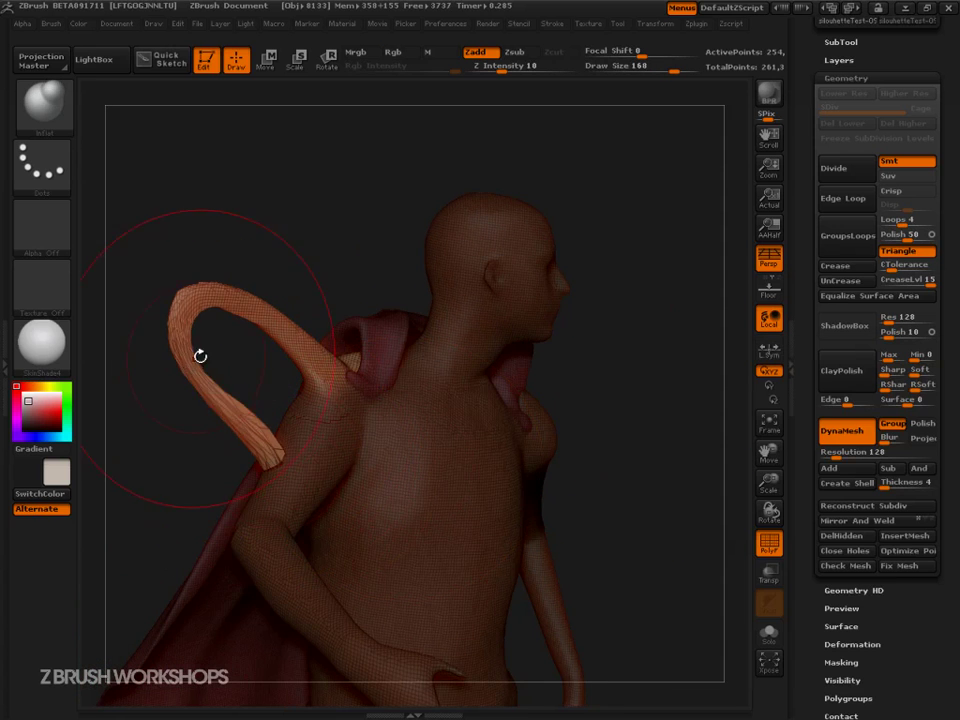
# Clear the mask and update the DynaMesh to fuse the strand's end into the upper arm.
pyautogui.keyDown('ctrl'); pyautogui.moveTo(655, 325); pyautogui.dragTo(662, 452); pyautogui.keyUp('ctrl')
pyautogui.keyDown('ctrl'); pyautogui.moveTo(679, 218); pyautogui.dragTo(679, 458); pyautogui.keyUp('ctrl')
pyautogui.moveTo(668, 590)
pyautogui.mouseDown()
pyautogui.moveTo(703, 519)
pyautogui.moveTo(703, 489)
pyautogui.moveTo(684, 507)
pyautogui.moveTo(705, 587)
pyautogui.moveTo(645, 527)
pyautogui.mouseUp()
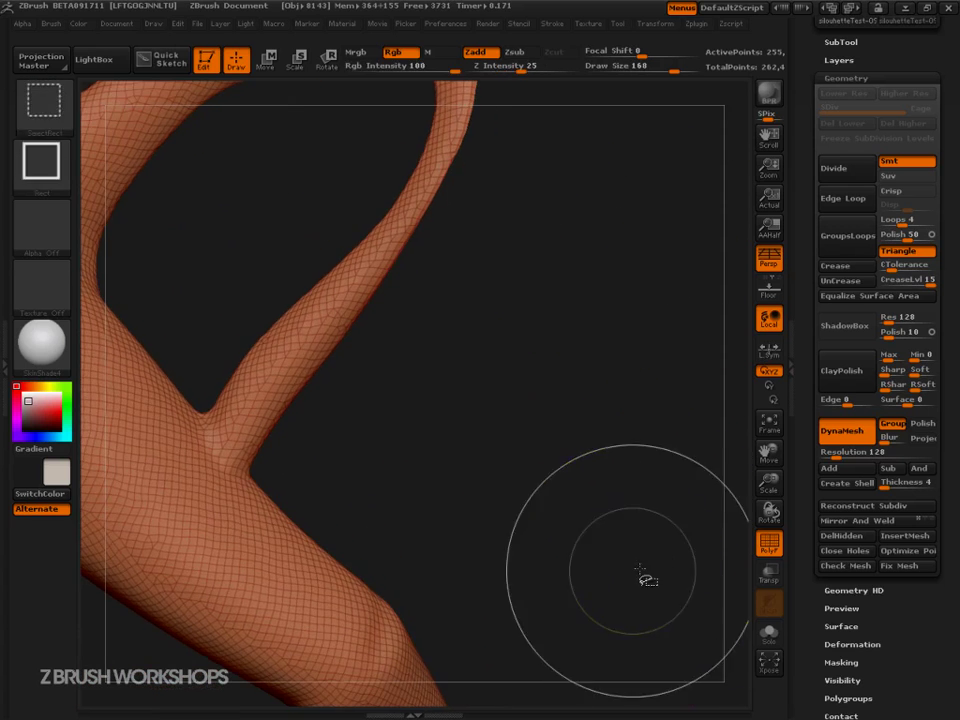
# Examine the wireframe at the junction where the strand merges into the arm.
pyautogui.moveTo(289, 316)
pyautogui.mouseDown()
pyautogui.moveTo(204, 435)
pyautogui.moveTo(129, 358)
pyautogui.mouseUp()
pyautogui.moveTo(253, 462); pyautogui.dragTo(294, 528)
pyautogui.moveTo(380, 316); pyautogui.dragTo(264, 464)
pyautogui.moveTo(206, 412); pyautogui.dragTo(267, 519)
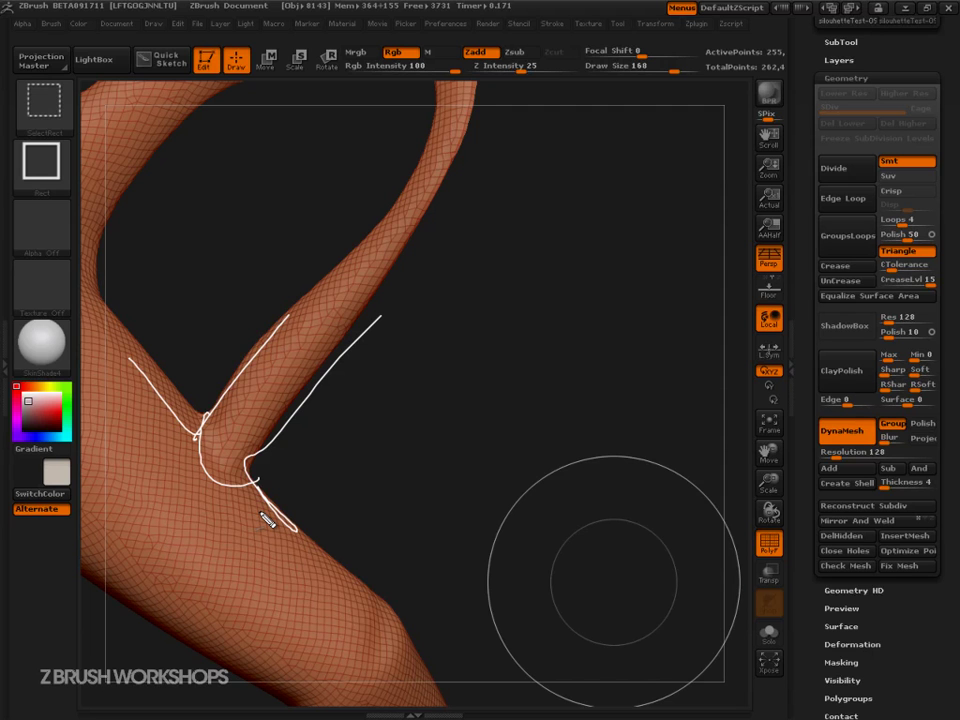
pyautogui.press('Escape')
pyautogui.hotkey('ctrl', 'z')
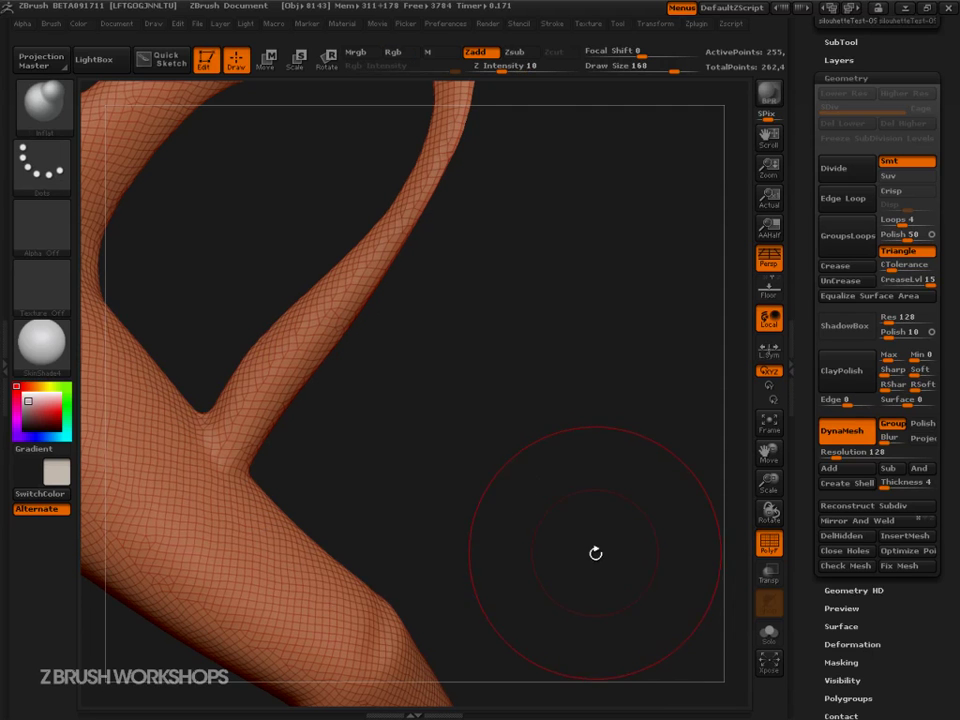
# Set the draw size to 19 and update the DynaMesh of the figure again.
pyautogui.press('s')
pyautogui.moveTo(580, 520); pyautogui.dragTo(517, 519)
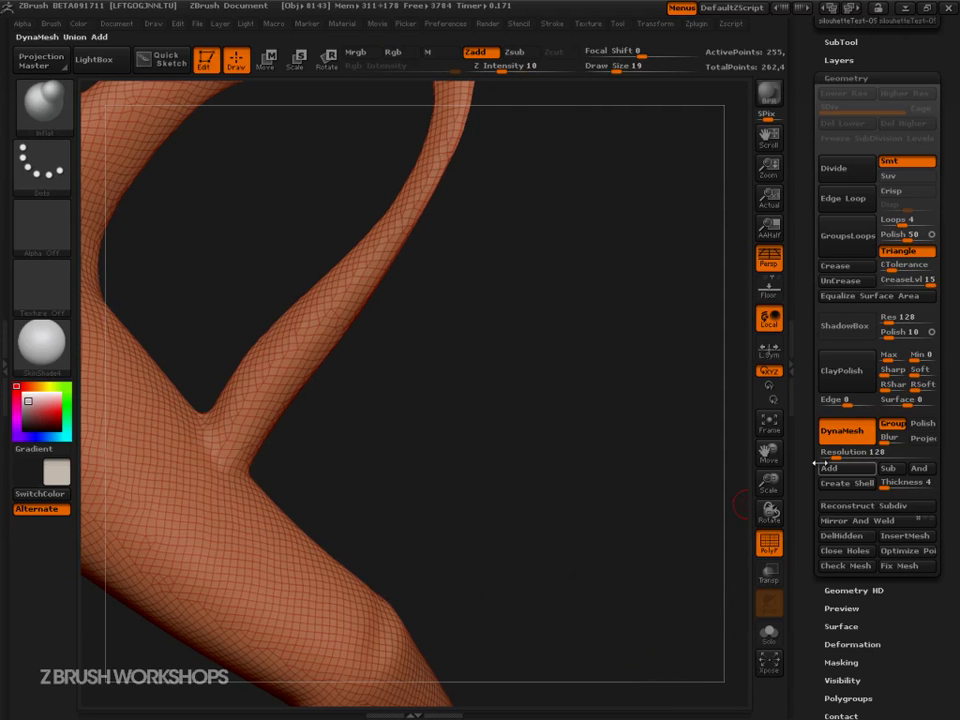
pyautogui.click(855, 440)
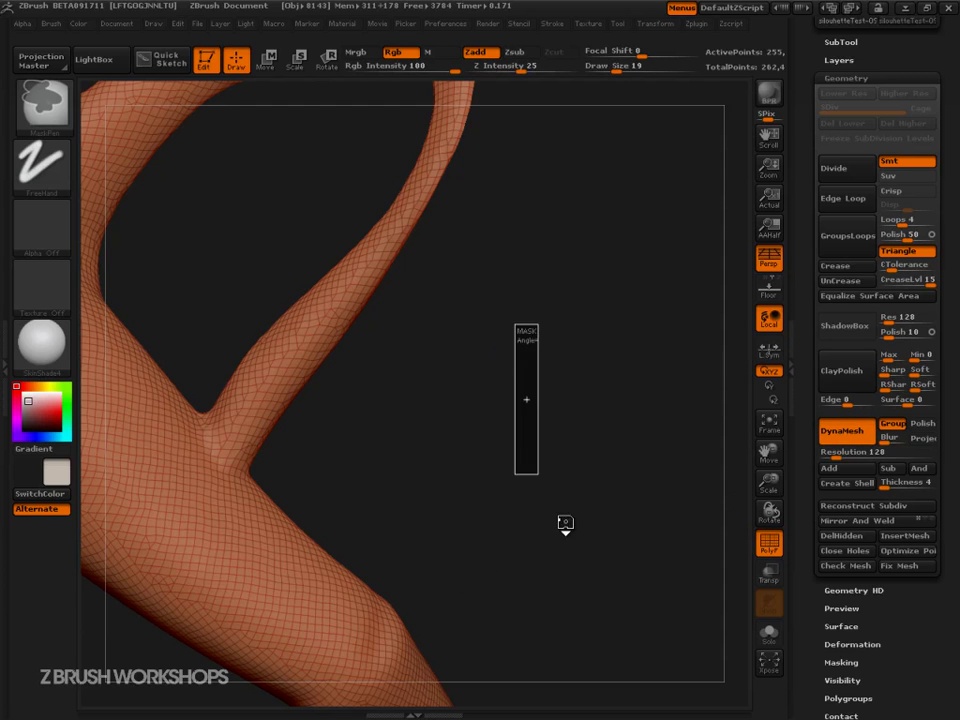
pyautogui.keyDown('ctrl'); pyautogui.moveTo(571, 549); pyautogui.dragTo(566, 612); pyautogui.keyUp('ctrl')
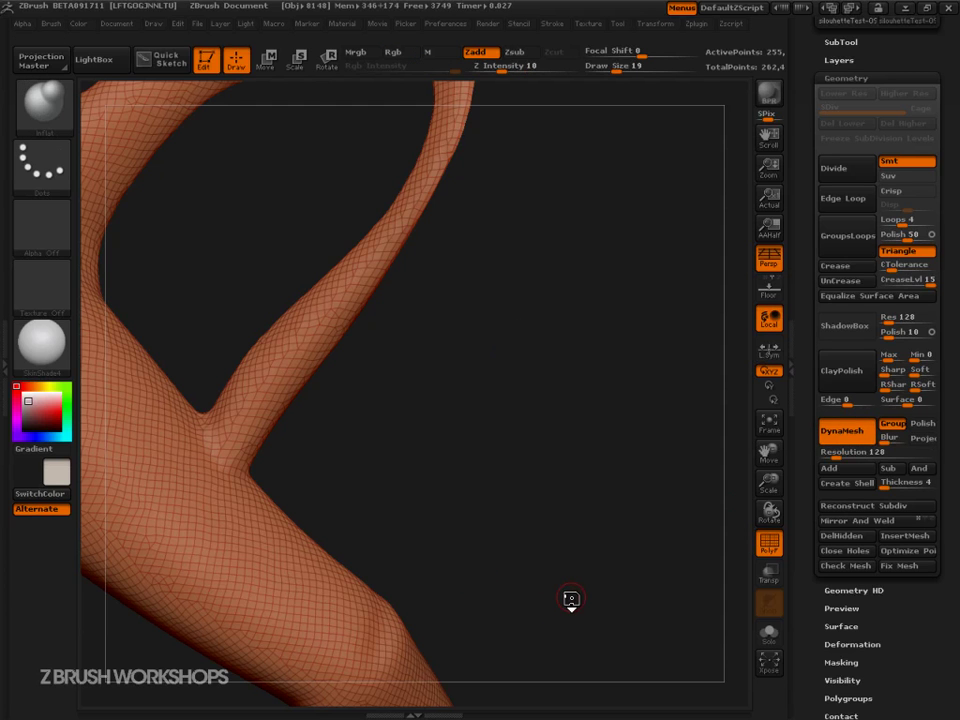
# Hide the polyframe and mask the body with Transpose Rotate, leaving only the cape unmasked.
pyautogui.keyDown('alt'); pyautogui.moveTo(571, 598); pyautogui.dragTo(572, 391); pyautogui.keyUp('alt')
pyautogui.hotkey('shift', 'f')
pyautogui.click(326, 61)
pyautogui.keyDown('ctrl'); pyautogui.click(468, 337); pyautogui.keyUp('ctrl')
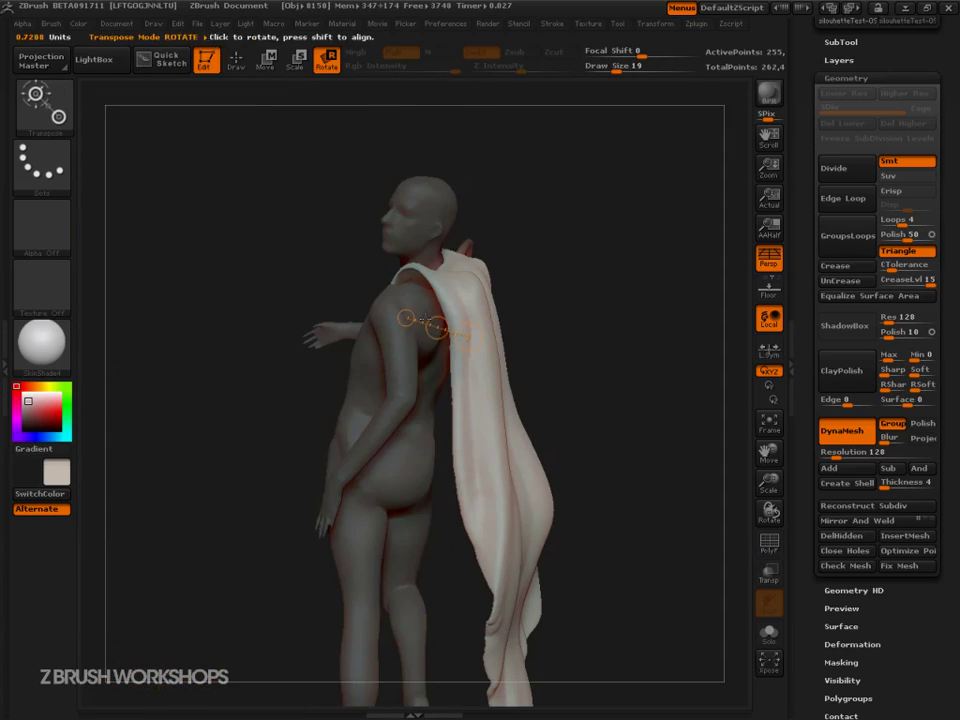
pyautogui.moveTo(692, 408); pyautogui.dragTo(575, 368)
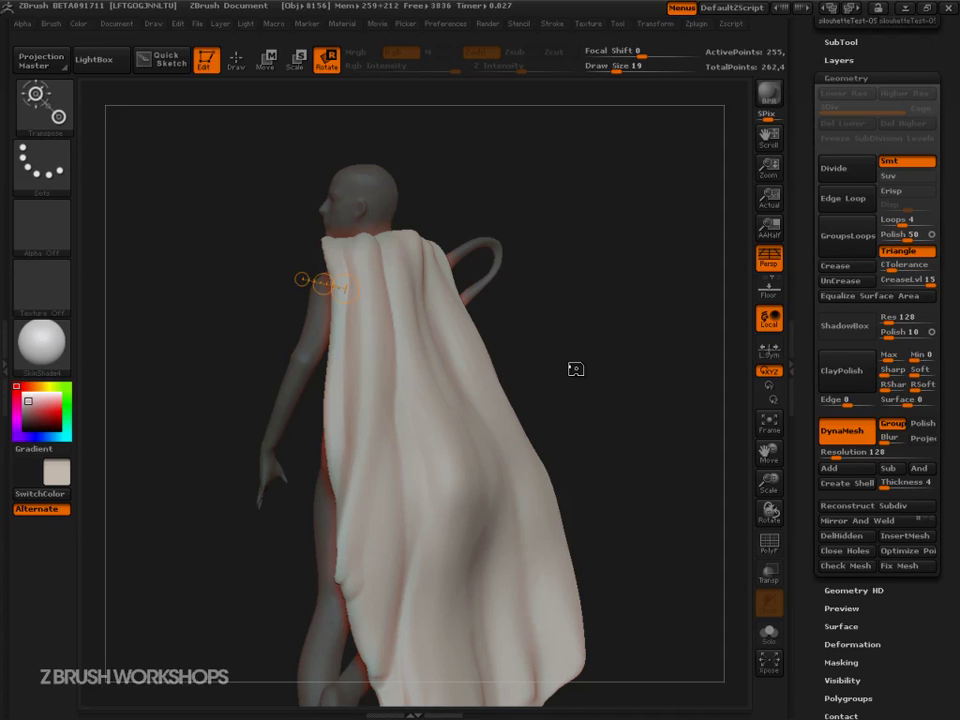
pyautogui.moveTo(575, 369)
pyautogui.mouseDown()
pyautogui.moveTo(624, 510)
pyautogui.moveTo(673, 523)
pyautogui.moveTo(681, 579)
pyautogui.moveTo(662, 517)
pyautogui.moveTo(693, 507)
pyautogui.mouseUp()
# Choose the SnakeHook brush and set its draw size to 195 with the cape's back in view.
pyautogui.press('q')
pyautogui.press('s')
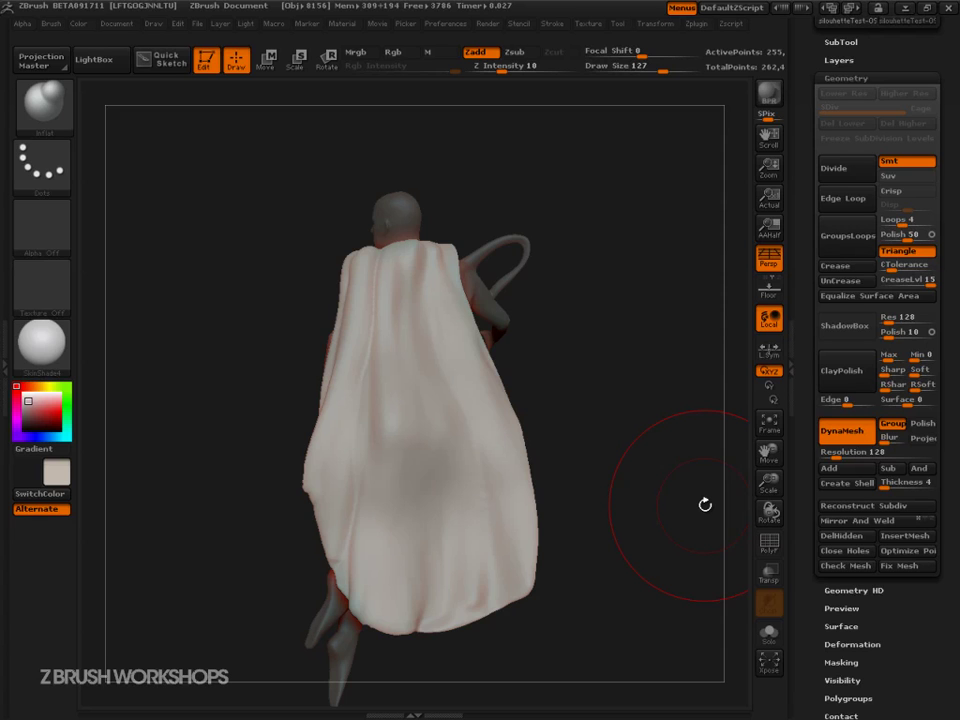
pyautogui.moveTo(674, 513)
pyautogui.keyDown('alt'); pyautogui.mouseDown()
pyautogui.moveTo(618, 478)
pyautogui.moveTo(591, 480)
pyautogui.moveTo(608, 480)
pyautogui.mouseUp(); pyautogui.keyUp('alt')
pyautogui.press('b')
pyautogui.press('s')
pyautogui.press('h')
pyautogui.press('s')
pyautogui.moveTo(614, 484)
pyautogui.mouseDown()
pyautogui.moveTo(640, 504)
pyautogui.moveTo(641, 541)
pyautogui.mouseUp()
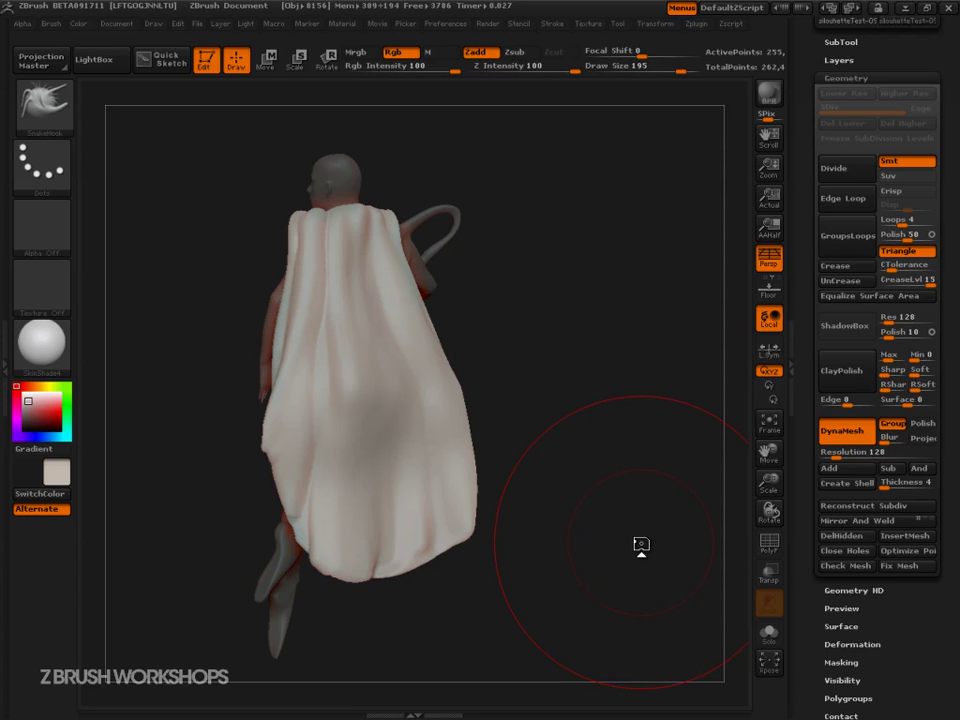
pyautogui.moveTo(637, 542); pyautogui.dragTo(650, 524)
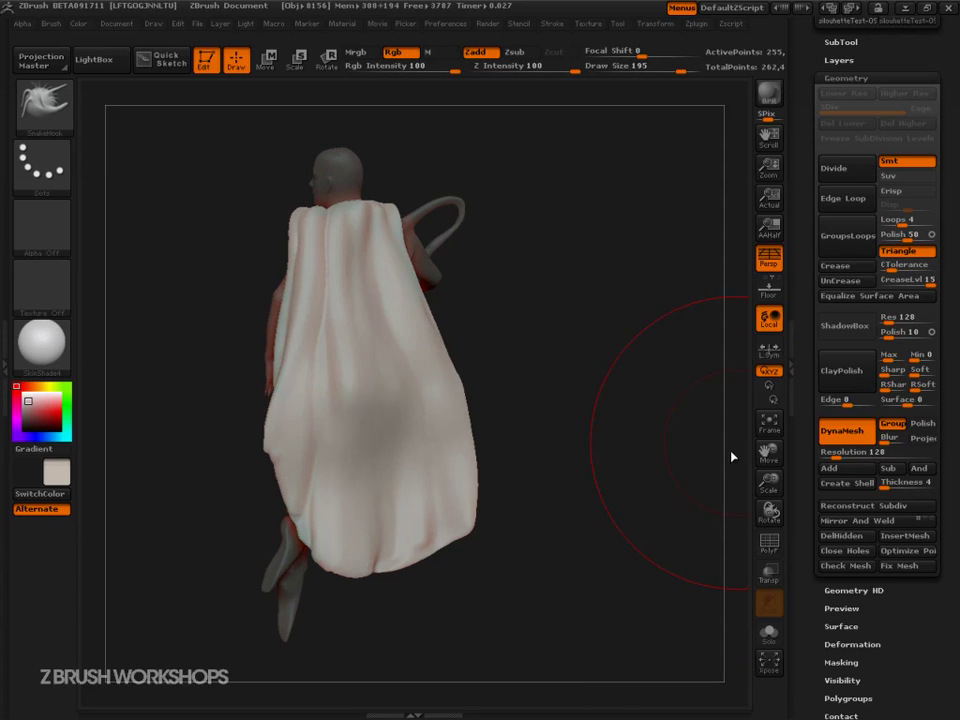
# Switch to the other silouhetteTest tool with the wind-blown cape.
pyautogui.moveTo(915, 82); pyautogui.dragTo(876, 289)
pyautogui.click(831, 236)
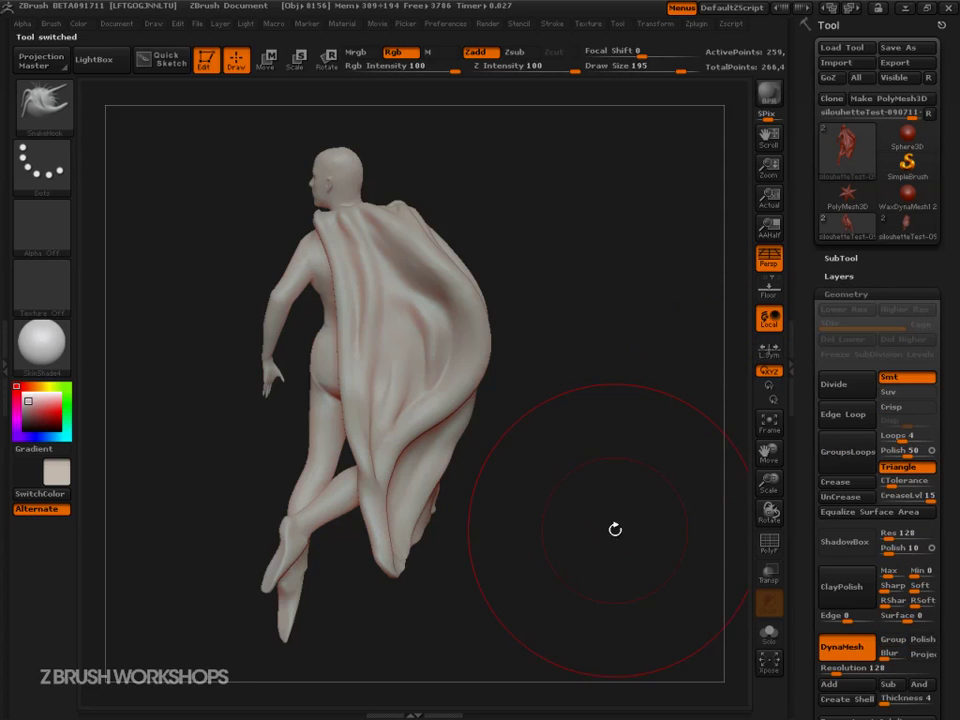
# Examine the cape folds on both finished silouhetteTest tools, then return to the figure with the masked body.
pyautogui.moveTo(615, 534); pyautogui.dragTo(700, 545)
pyautogui.click(900, 166)
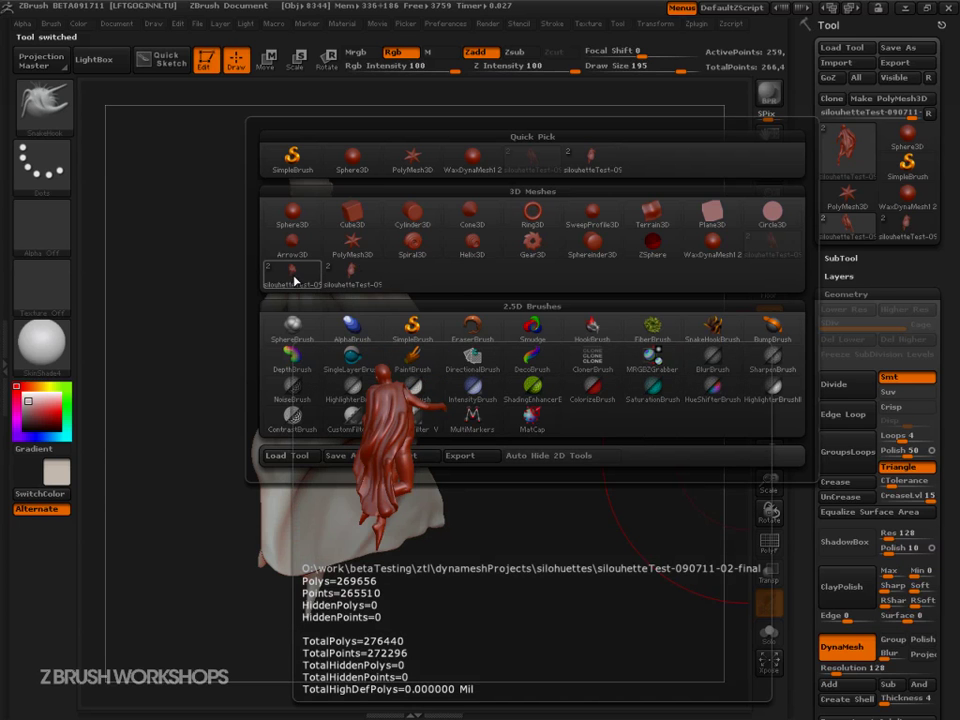
pyautogui.moveTo(450, 617)
pyautogui.mouseDown()
pyautogui.moveTo(589, 579)
pyautogui.moveTo(677, 579)
pyautogui.moveTo(671, 600)
pyautogui.moveTo(651, 598)
pyautogui.moveTo(646, 582)
pyautogui.mouseUp()
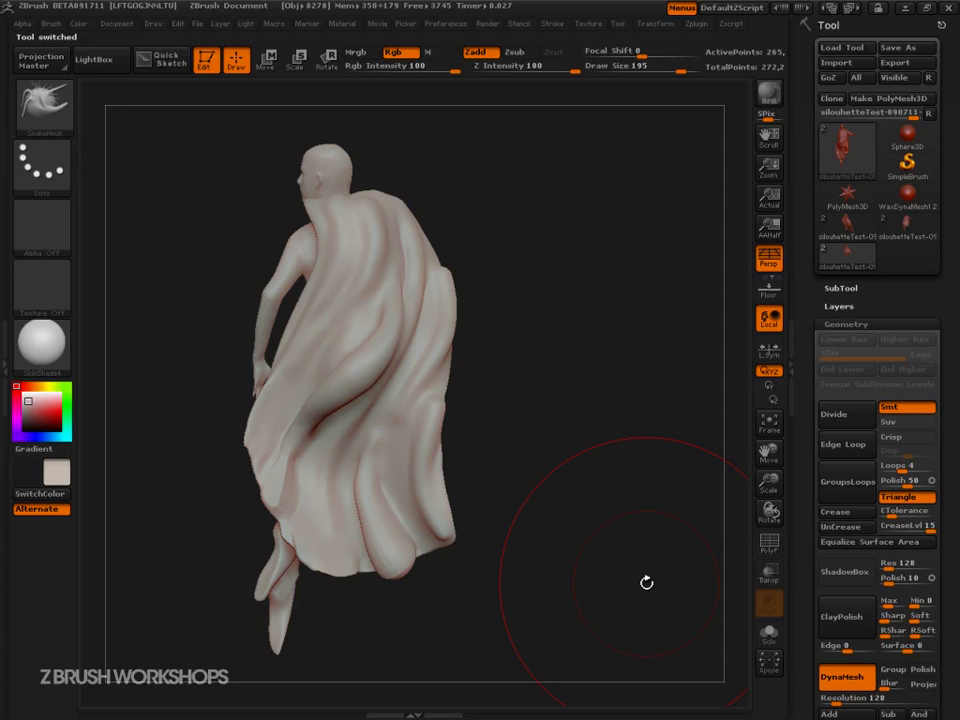
pyautogui.click(846, 223)
pyautogui.moveTo(690, 428)
pyautogui.mouseDown()
pyautogui.moveTo(583, 434)
pyautogui.moveTo(658, 456)
pyautogui.mouseUp()
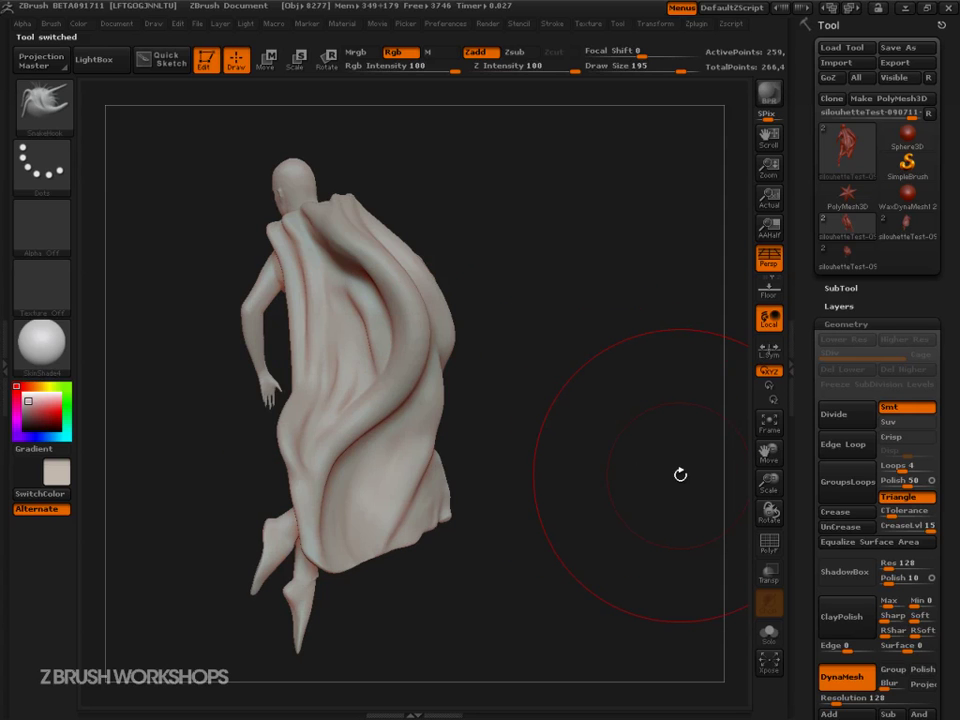
pyautogui.moveTo(680, 474)
pyautogui.mouseDown()
pyautogui.moveTo(611, 557)
pyautogui.moveTo(628, 546)
pyautogui.mouseUp()
pyautogui.moveTo(740, 470)
pyautogui.mouseDown()
pyautogui.moveTo(695, 396)
pyautogui.moveTo(650, 514)
pyautogui.moveTo(584, 537)
pyautogui.moveTo(664, 496)
pyautogui.moveTo(626, 529)
pyautogui.mouseUp()
# Paint three broad, curving mask strokes down the back of the cape at draw size 37.
pyautogui.press('s')
pyautogui.press('s')
pyautogui.moveTo(401, 247)
pyautogui.mouseDown()
pyautogui.moveTo(435, 375)
pyautogui.moveTo(345, 590)
pyautogui.mouseUp()
pyautogui.moveTo(345, 205); pyautogui.dragTo(330, 437)
pyautogui.moveTo(493, 457); pyautogui.dragTo(489, 581)
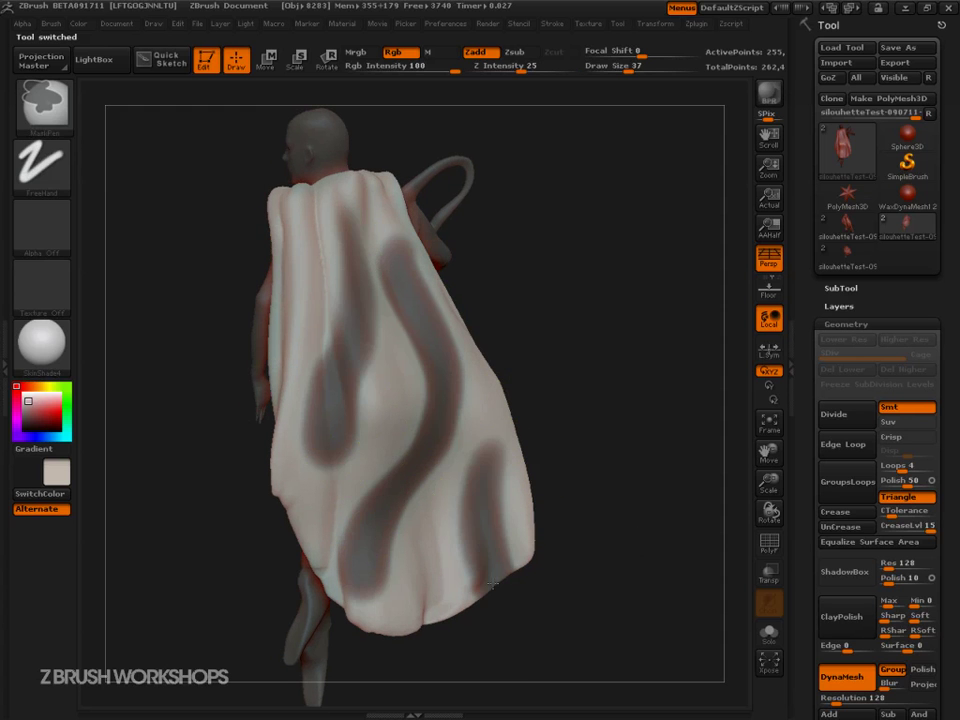
# Choose the SnakeHook brush, set the draw size to 11 and paint two thin mask strokes on the lower cape.
pyautogui.press('b')
pyautogui.press('s')
pyautogui.press('h')
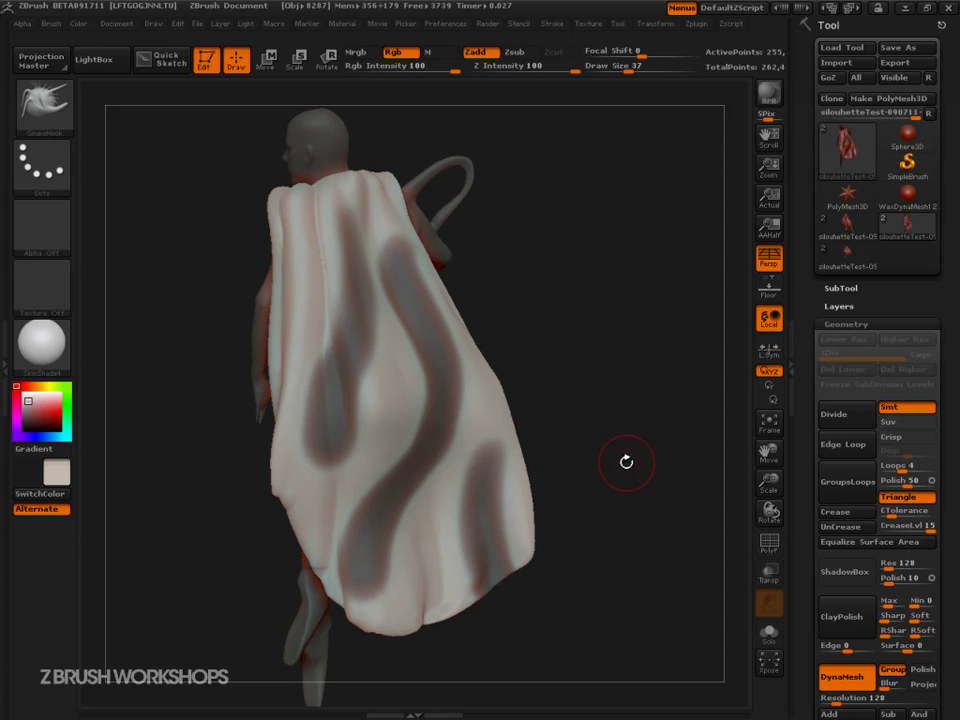
pyautogui.press('s')
pyautogui.moveTo(632, 455); pyautogui.dragTo(612, 454)
pyautogui.press('ctrl')
pyautogui.keyDown('ctrl'); pyautogui.moveTo(479, 394); pyautogui.dragTo(396, 573); pyautogui.keyUp('ctrl')
pyautogui.keyDown('ctrl'); pyautogui.moveTo(464, 507); pyautogui.dragTo(407, 627); pyautogui.keyUp('ctrl')
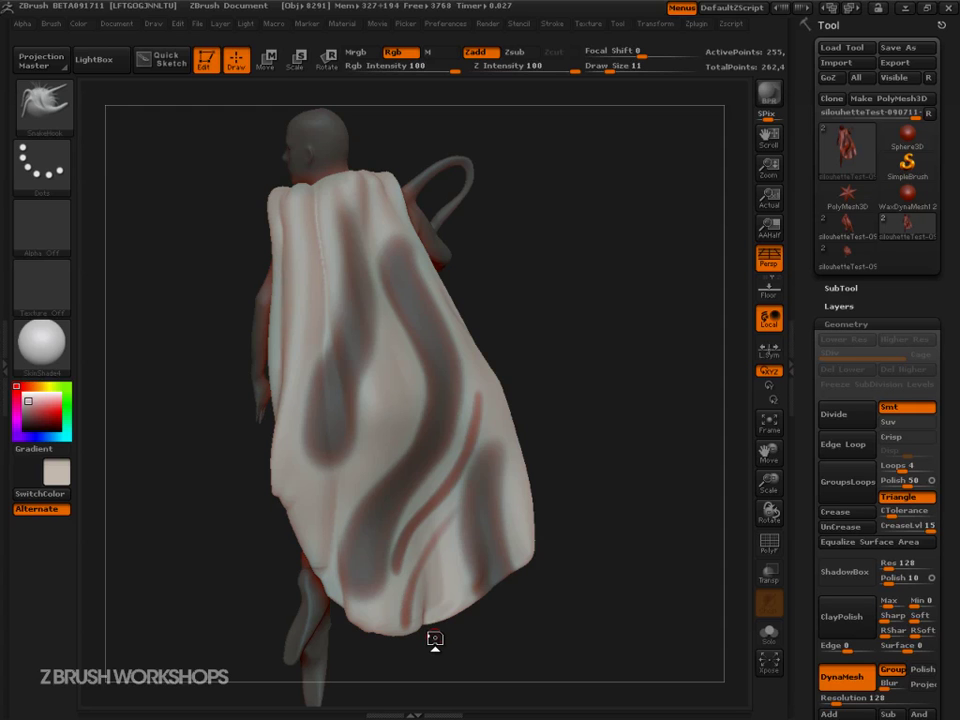
# Clear the painted mask and mask the body with Transpose Rotate, leaving only the cape unmasked.
pyautogui.keyDown('ctrl'); pyautogui.moveTo(621, 382); pyautogui.dragTo(650, 522); pyautogui.keyUp('ctrl')
pyautogui.moveTo(673, 568)
pyautogui.mouseDown()
pyautogui.moveTo(654, 572)
pyautogui.moveTo(649, 538)
pyautogui.mouseUp()
pyautogui.press('r')
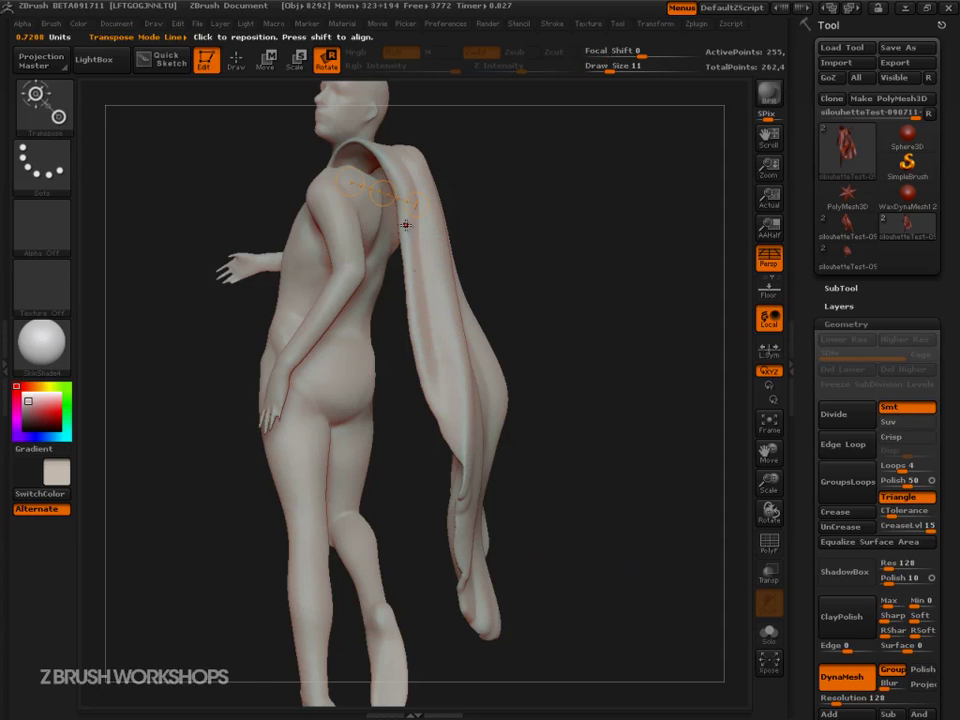
pyautogui.keyDown('ctrl'); pyautogui.click(410, 249); pyautogui.keyUp('ctrl')
pyautogui.moveTo(690, 400); pyautogui.dragTo(562, 412)
pyautogui.moveTo(676, 352)
pyautogui.mouseDown()
pyautogui.moveTo(675, 388)
pyautogui.moveTo(642, 402)
pyautogui.mouseUp()
pyautogui.press('q')
# Set the draw size to 28 and choose the CurveTube brush.
pyautogui.press('s')
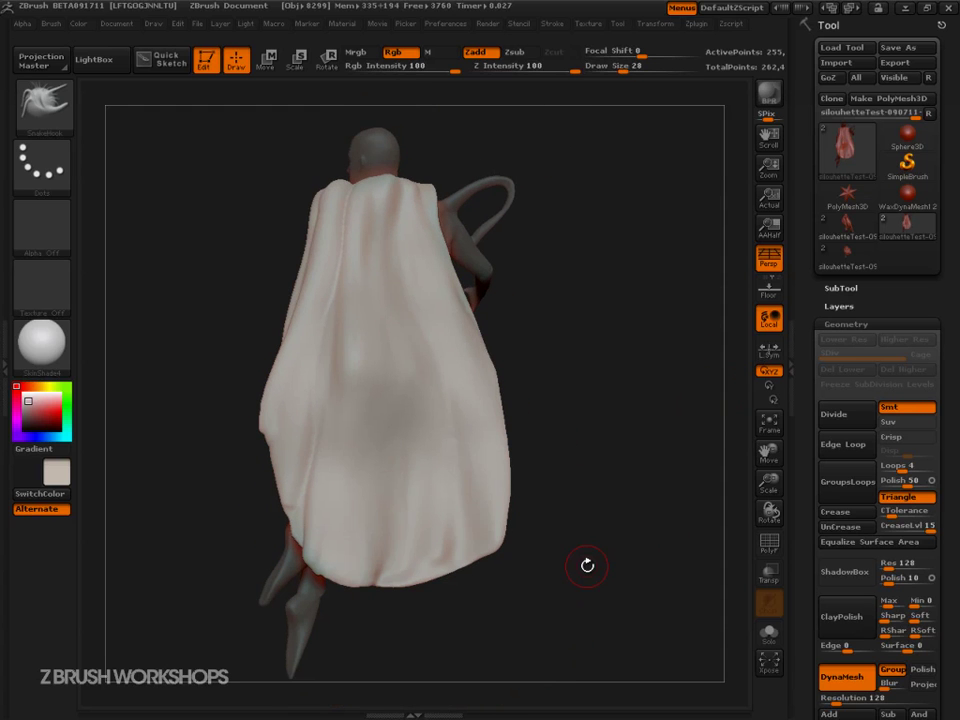
pyautogui.click(55, 101)
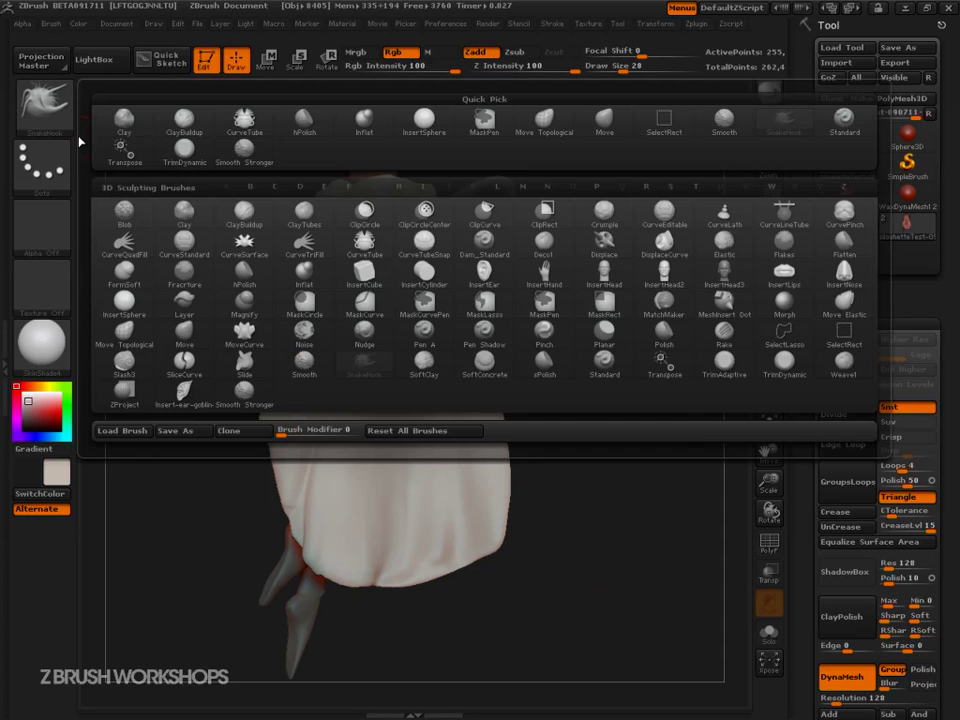
pyautogui.click(364, 241)
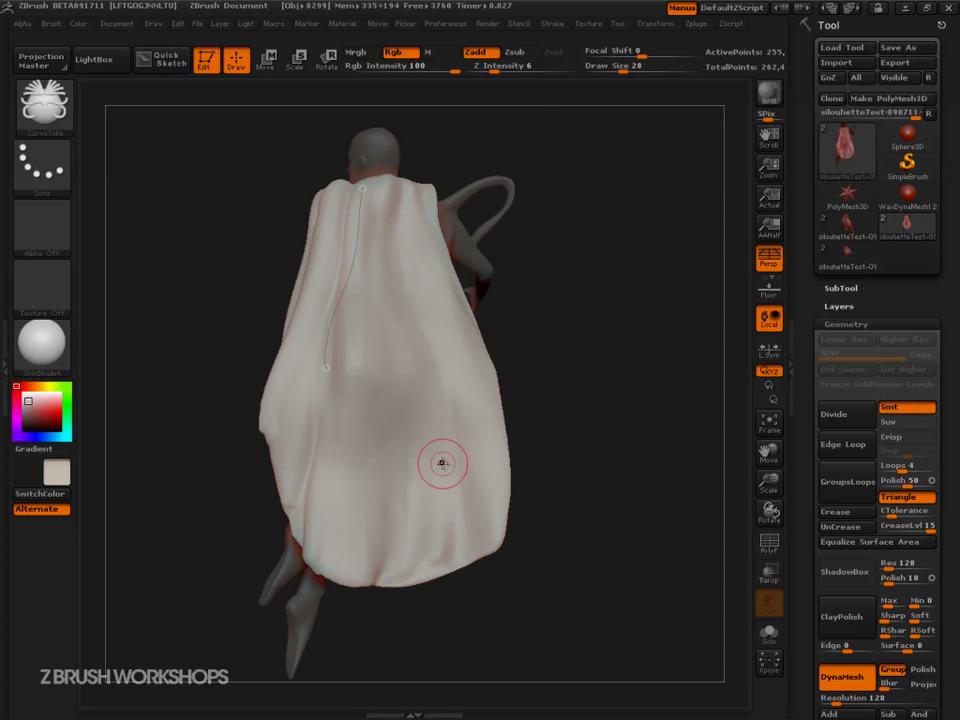
# Keep the Stroke settings open beside the canvas and turn off Snap and Size for the curve.
pyautogui.click(551, 23)
pyautogui.click(572, 27)
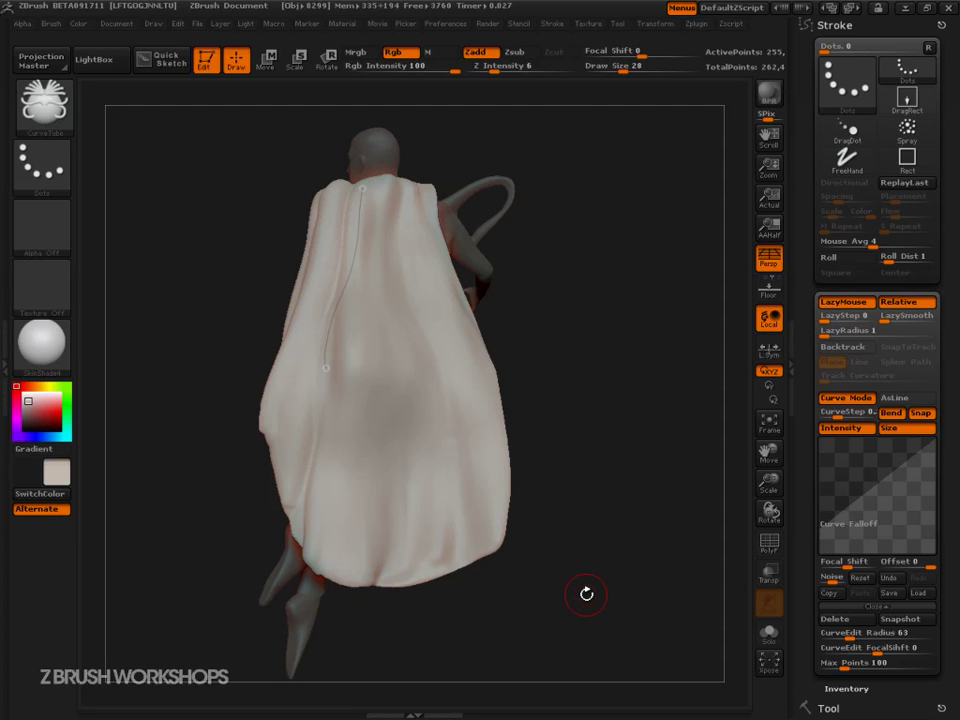
pyautogui.click(922, 415)
pyautogui.click(905, 428)
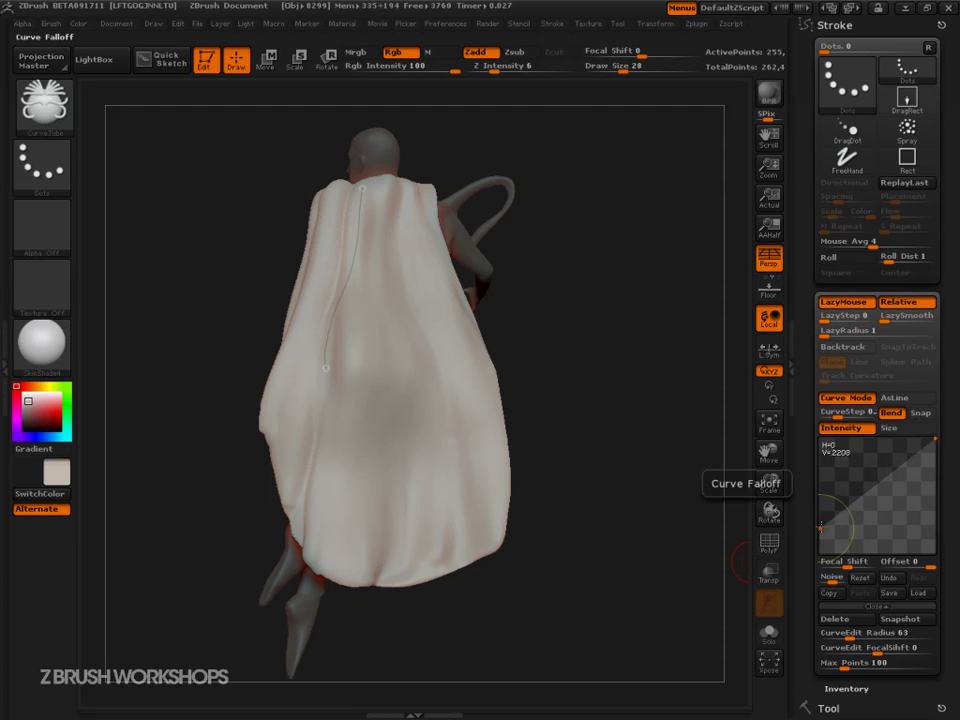
# Collapse the Curve Falloff graph, set the CurveEdit Radius to 51 and delete the existing curve from the cape.
pyautogui.click(877, 606)
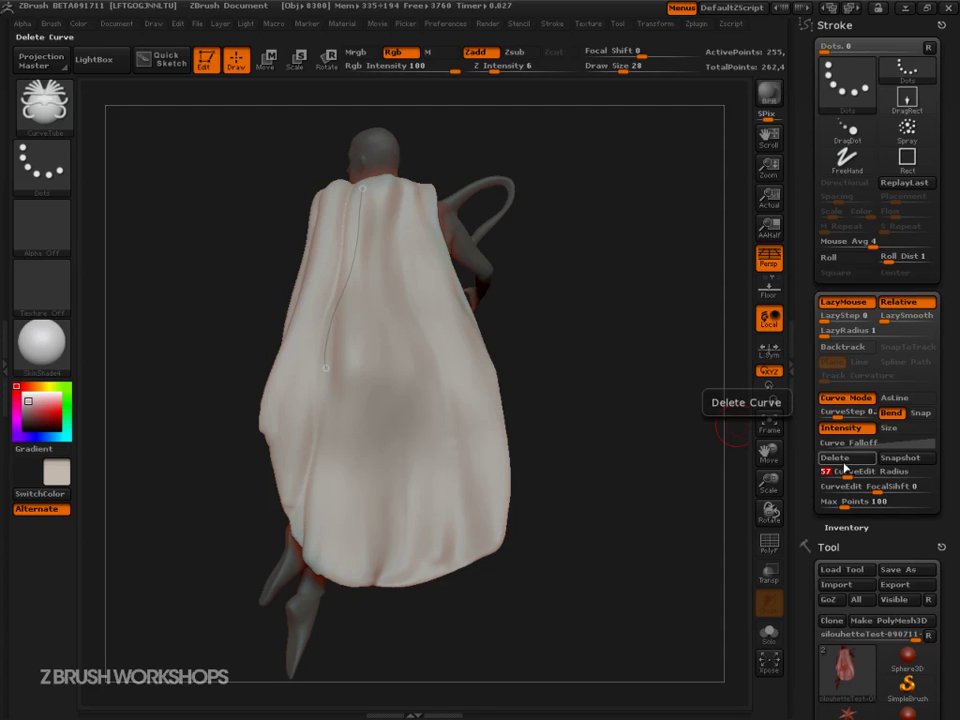
pyautogui.moveTo(850, 474)
pyautogui.mouseDown()
pyautogui.moveTo(877, 478)
pyautogui.moveTo(814, 481)
pyautogui.moveTo(850, 478)
pyautogui.moveTo(836, 477)
pyautogui.mouseUp()
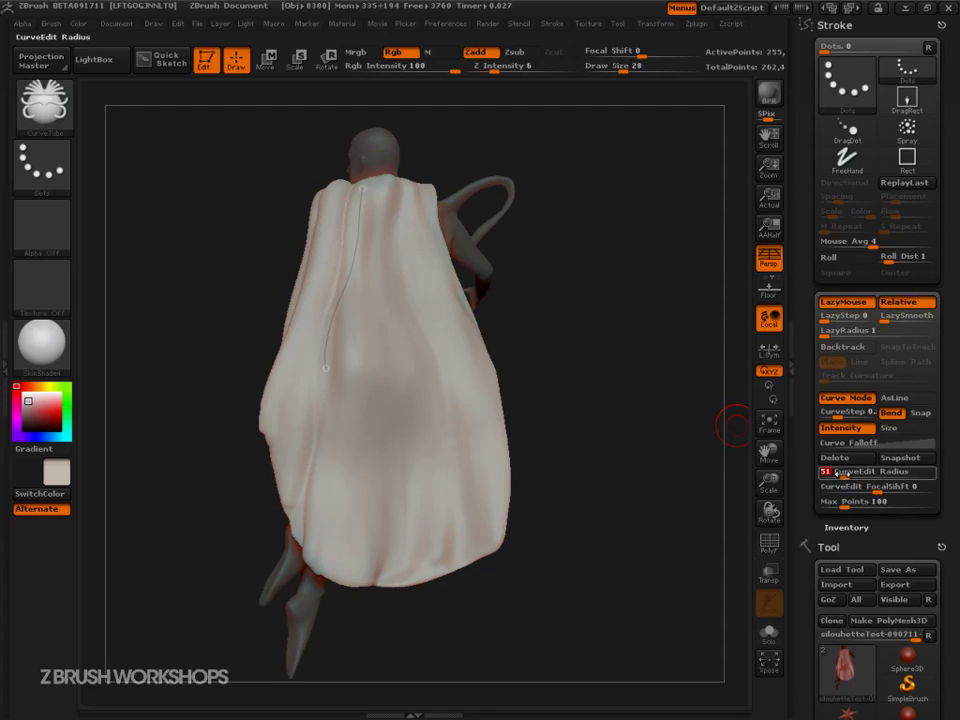
pyautogui.click(835, 457)
# Draw an unsnapped CurveTube from the top of the cape to its lower hem and check its depth from the side.
pyautogui.moveTo(583, 487)
pyautogui.mouseDown()
pyautogui.moveTo(649, 482)
pyautogui.moveTo(636, 491)
pyautogui.moveTo(677, 441)
pyautogui.moveTo(652, 471)
pyautogui.moveTo(536, 294)
pyautogui.mouseUp()
pyautogui.moveTo(435, 149)
pyautogui.mouseDown()
pyautogui.moveTo(405, 223)
pyautogui.moveTo(474, 369)
pyautogui.moveTo(392, 512)
pyautogui.moveTo(330, 553)
pyautogui.mouseUp()
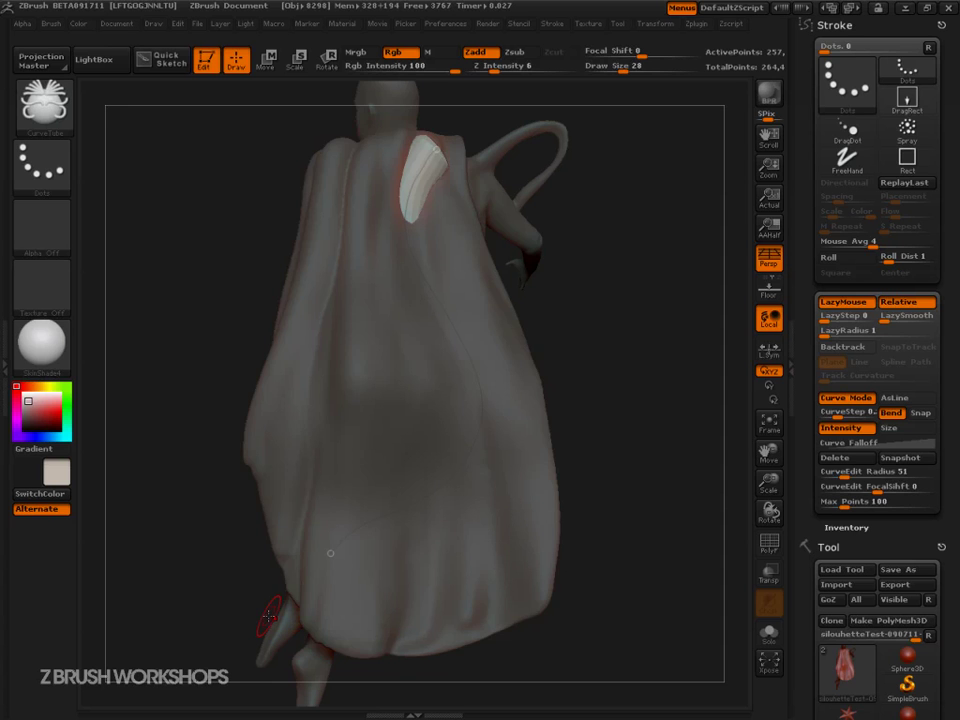
pyautogui.moveTo(583, 491)
pyautogui.mouseDown()
pyautogui.moveTo(452, 690)
pyautogui.moveTo(478, 613)
pyautogui.mouseUp()
pyautogui.moveTo(660, 574); pyautogui.dragTo(666, 579)
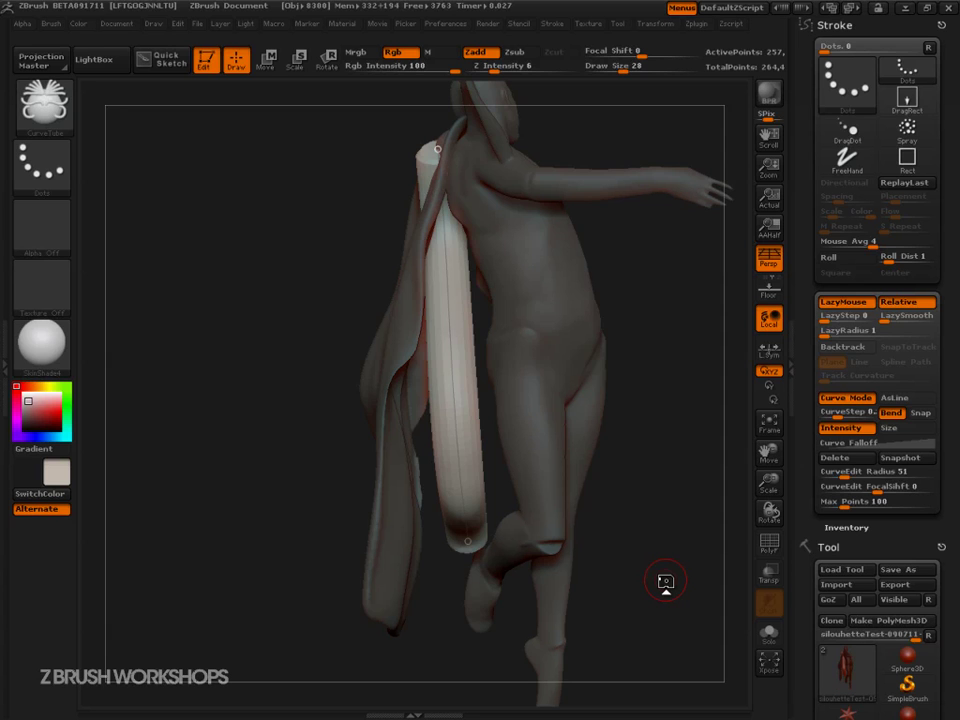
pyautogui.moveTo(666, 580)
pyautogui.mouseDown()
pyautogui.moveTo(716, 484)
pyautogui.moveTo(564, 381)
pyautogui.mouseUp()
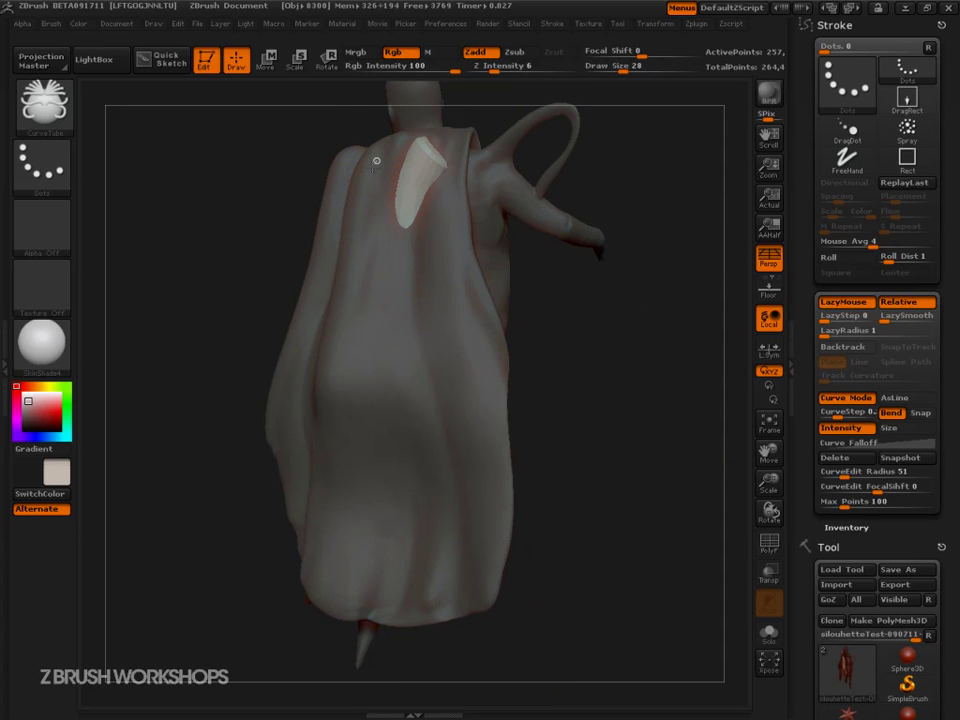
# Draw two more unsnapped tubes along the upper and side areas of the cape and inspect them from the side.
pyautogui.moveTo(265, 200)
pyautogui.mouseDown()
pyautogui.moveTo(281, 401)
pyautogui.moveTo(214, 392)
pyautogui.moveTo(428, 467)
pyautogui.mouseUp()
pyautogui.moveTo(327, 257); pyautogui.dragTo(272, 435)
pyautogui.moveTo(572, 425)
pyautogui.mouseDown()
pyautogui.moveTo(634, 431)
pyautogui.moveTo(614, 519)
pyautogui.mouseUp()
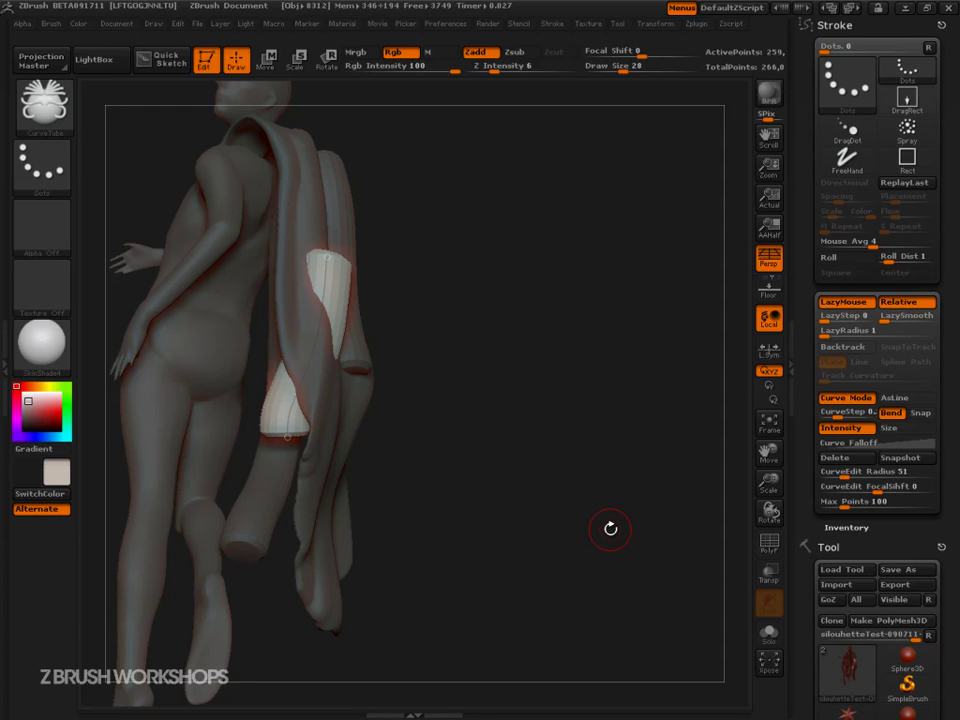
pyautogui.moveTo(611, 523)
pyautogui.mouseDown()
pyautogui.moveTo(602, 459)
pyautogui.moveTo(658, 469)
pyautogui.moveTo(614, 459)
pyautogui.moveTo(585, 418)
pyautogui.mouseUp()
# Set the draw size to 16 and update the most recent tube to that thickness by refreshing its curve.
pyautogui.moveTo(303, 397); pyautogui.dragTo(358, 222)
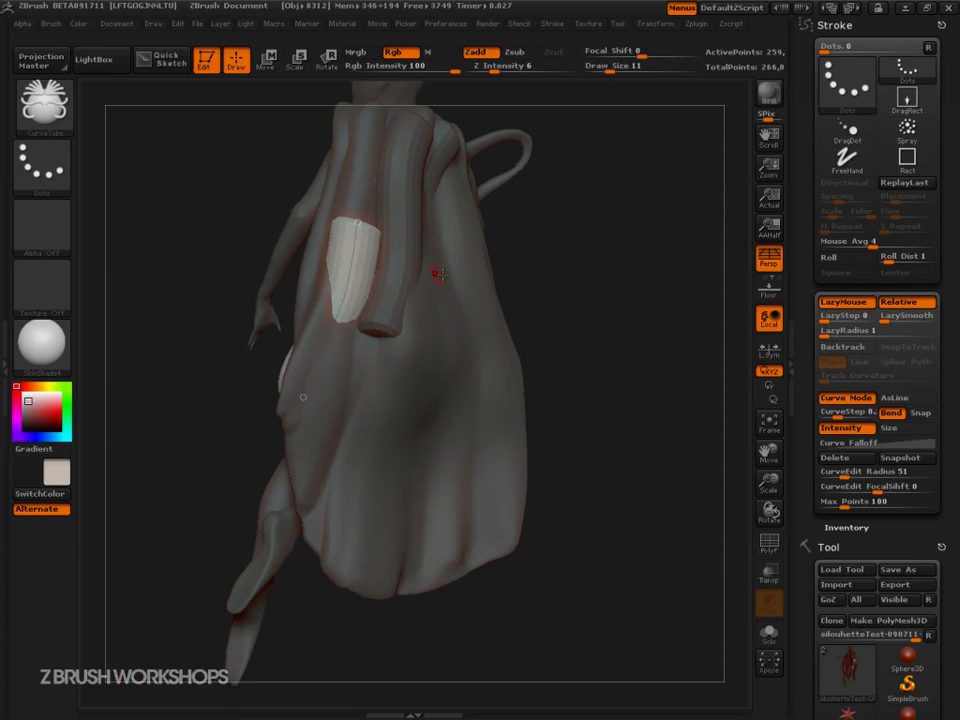
pyautogui.click(619, 69)
pyautogui.moveTo(618, 70); pyautogui.dragTo(615, 68)
pyautogui.click(346, 294)
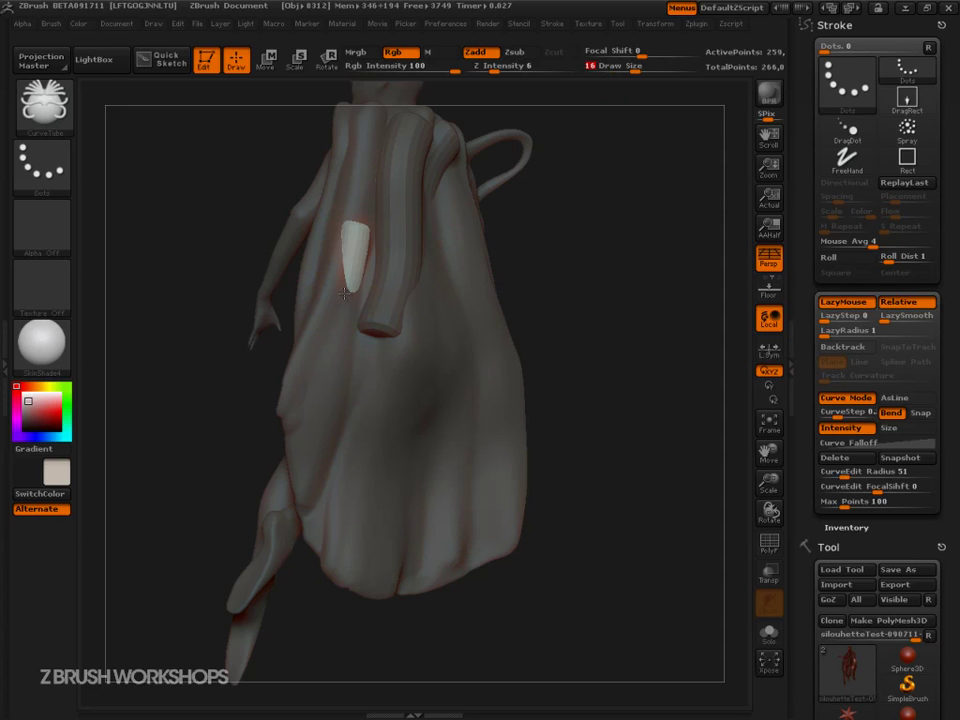
# Bend the thin tube's curve from the side so that it follows the outer surface of the cape.
pyautogui.moveTo(344, 295); pyautogui.dragTo(328, 396)
pyautogui.moveTo(200, 400); pyautogui.dragTo(370, 404)
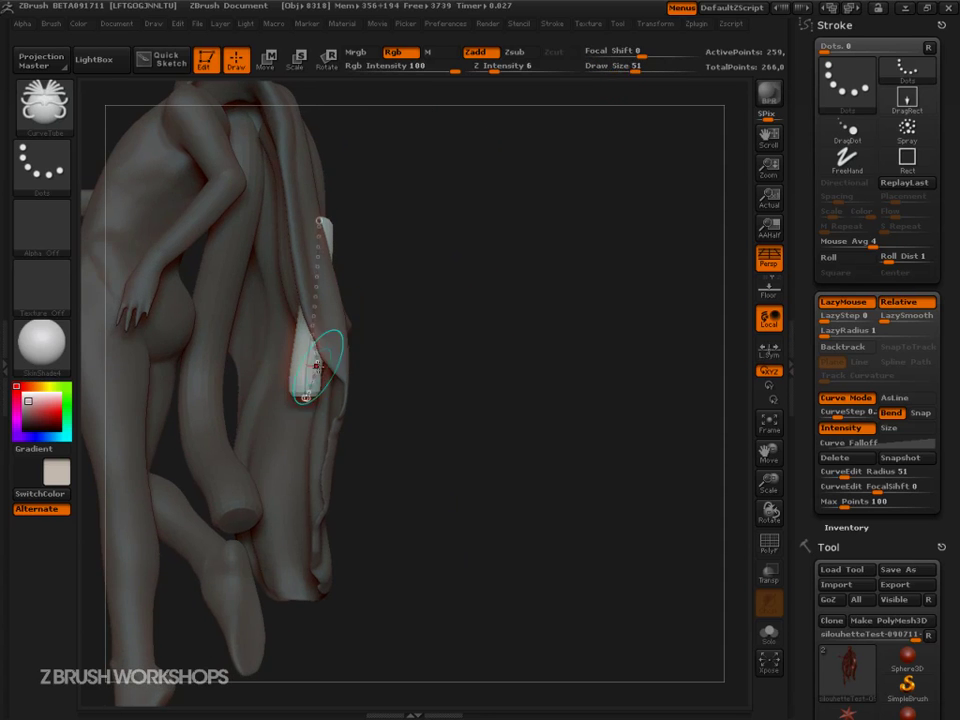
pyautogui.moveTo(307, 368); pyautogui.dragTo(345, 367)
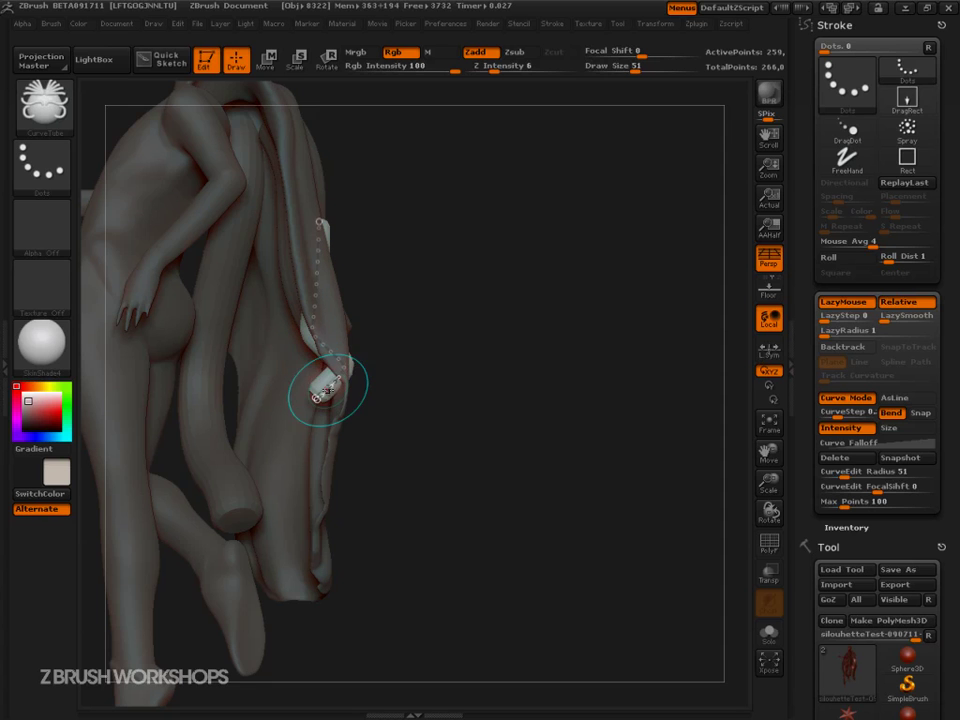
pyautogui.moveTo(318, 328); pyautogui.dragTo(337, 279)
pyautogui.moveTo(493, 313); pyautogui.dragTo(340, 322)
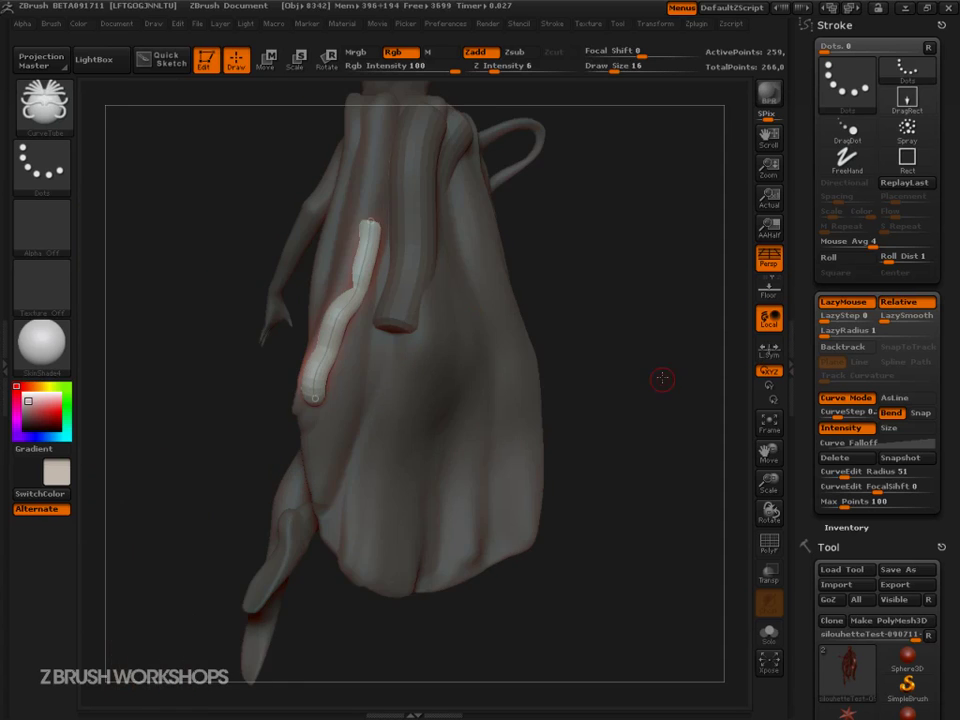
# Undo all the drawn tubes and turn Snap back on for the curve.
pyautogui.keyDown('alt'); pyautogui.moveTo(658, 377); pyautogui.dragTo(602, 408); pyautogui.keyUp('alt')
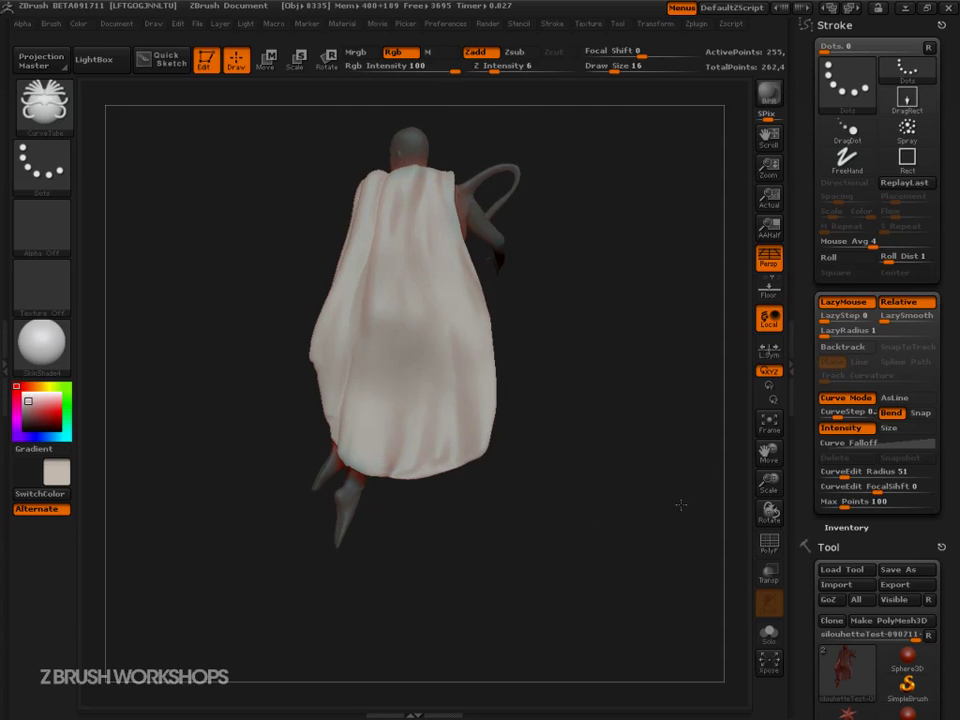
pyautogui.moveTo(681, 505)
pyautogui.mouseDown()
pyautogui.moveTo(651, 525)
pyautogui.moveTo(643, 512)
pyautogui.moveTo(638, 534)
pyautogui.mouseUp()
pyautogui.click(917, 415)
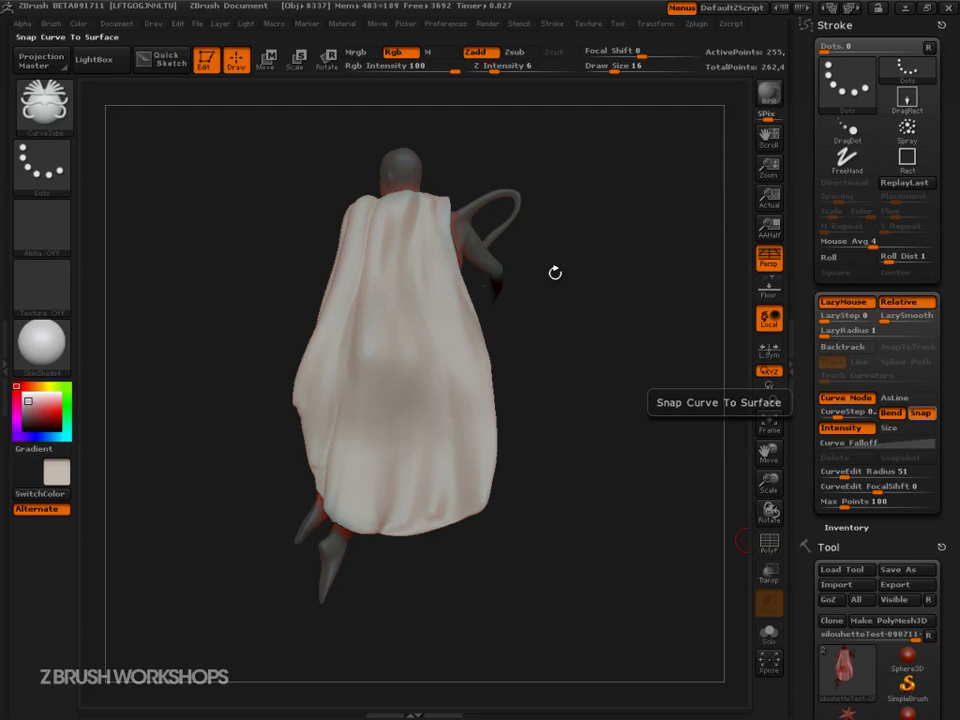
# Draw a snapped S-shaped tube down the cape's back and inspect how it follows the surface.
pyautogui.moveTo(434, 211); pyautogui.dragTo(420, 287)
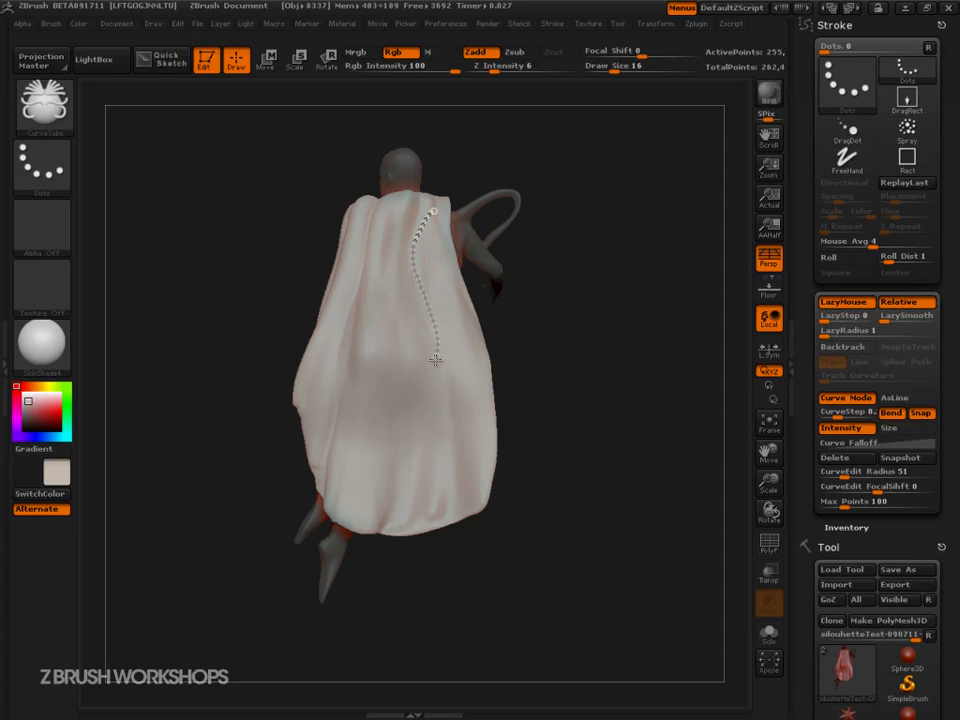
pyautogui.moveTo(352, 475); pyautogui.dragTo(351, 476)
pyautogui.moveTo(221, 538)
pyautogui.mouseDown()
pyautogui.moveTo(246, 525)
pyautogui.moveTo(284, 527)
pyautogui.mouseUp()
pyautogui.moveTo(433, 202)
pyautogui.mouseDown()
pyautogui.moveTo(427, 222)
pyautogui.moveTo(464, 332)
pyautogui.moveTo(429, 451)
pyautogui.mouseUp()
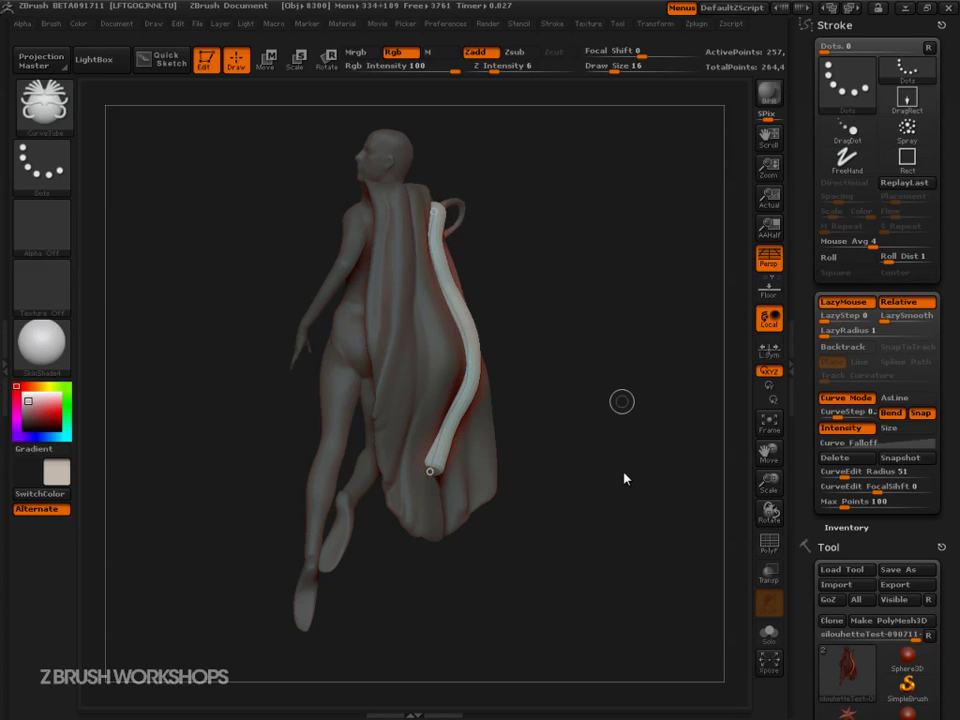
pyautogui.moveTo(632, 493)
pyautogui.mouseDown()
pyautogui.moveTo(587, 474)
pyautogui.moveTo(641, 512)
pyautogui.moveTo(649, 574)
pyautogui.moveTo(654, 474)
pyautogui.mouseUp()
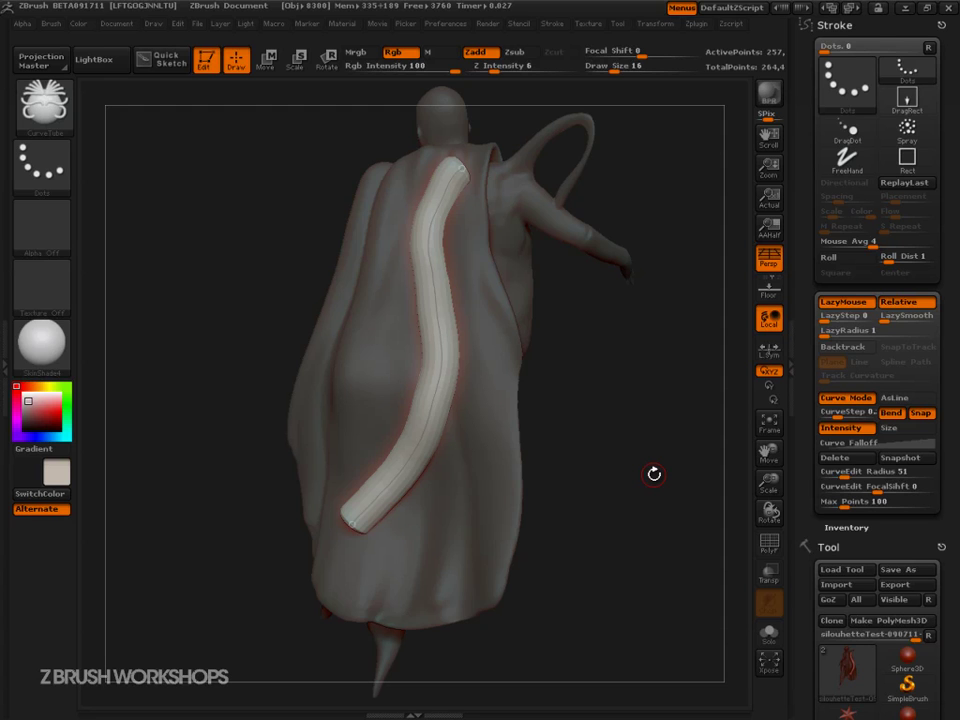
pyautogui.moveTo(654, 474); pyautogui.dragTo(685, 597)
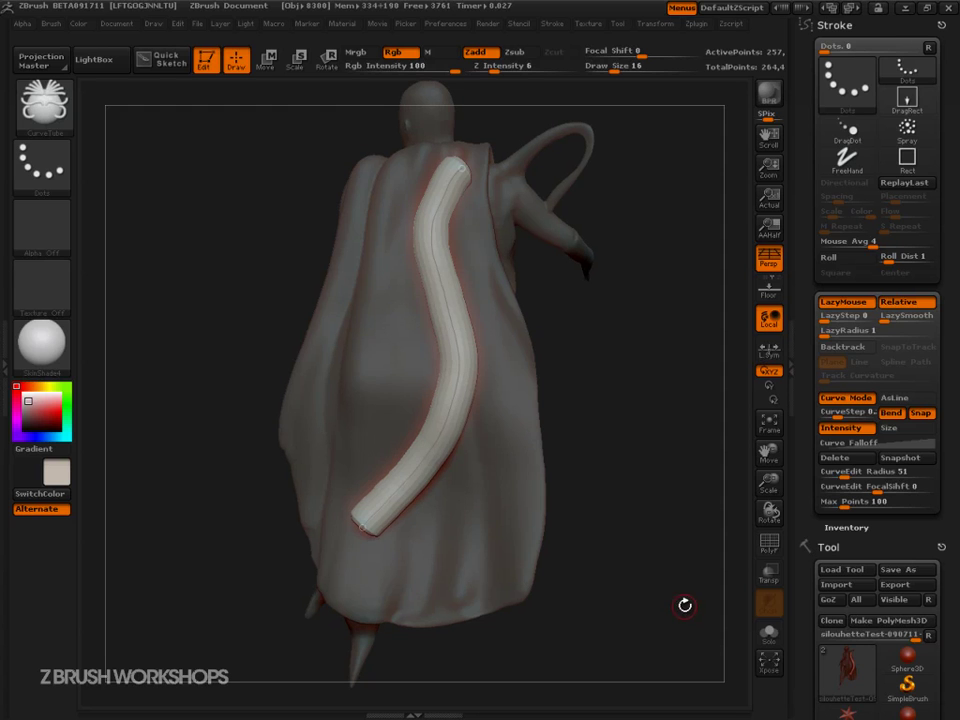
# Undo the S-shaped tube, turn on Size for the curve and draw a tapering tube down the cape's back.
pyautogui.hotkey('ctrl', 'z')
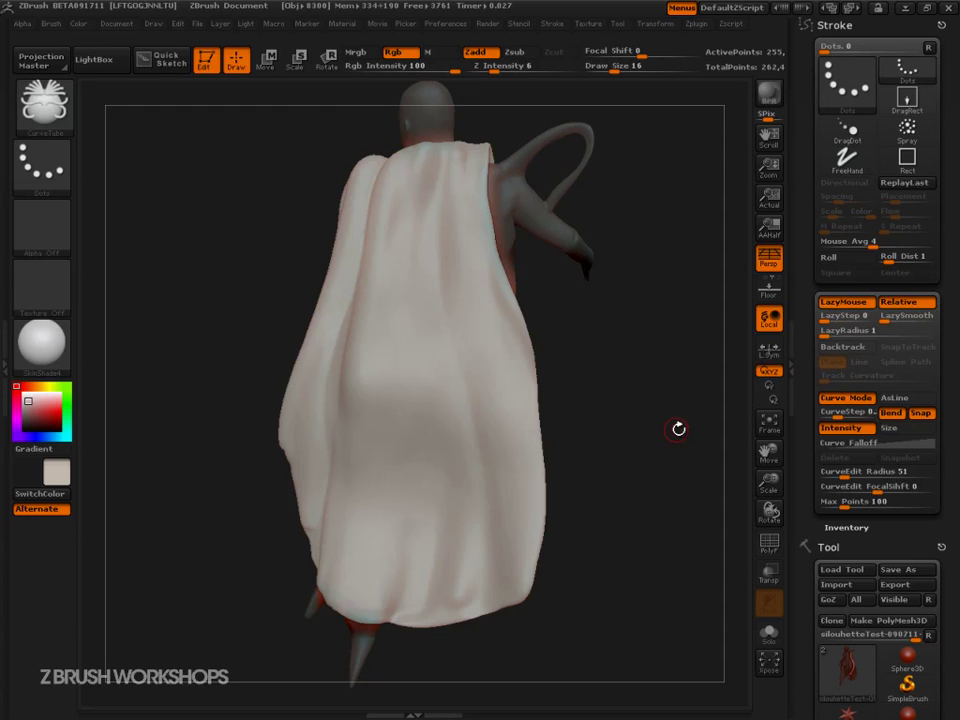
pyautogui.click(888, 427)
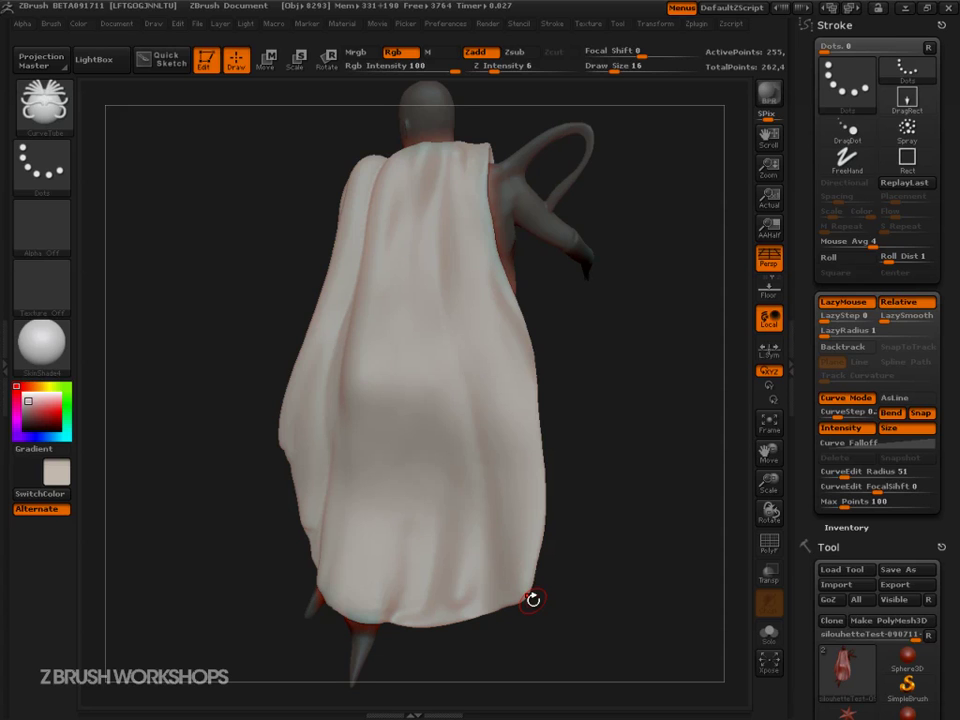
pyautogui.moveTo(476, 150)
pyautogui.mouseDown()
pyautogui.moveTo(454, 238)
pyautogui.moveTo(437, 440)
pyautogui.moveTo(424, 473)
pyautogui.mouseUp()
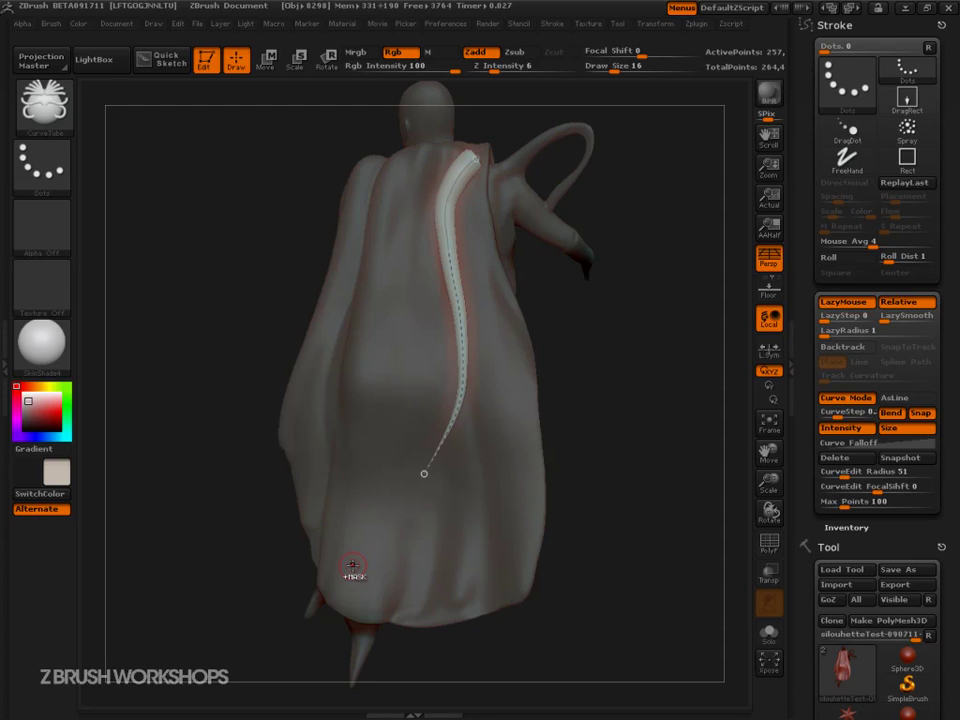
pyautogui.hotkey('ctrl', 'shift')
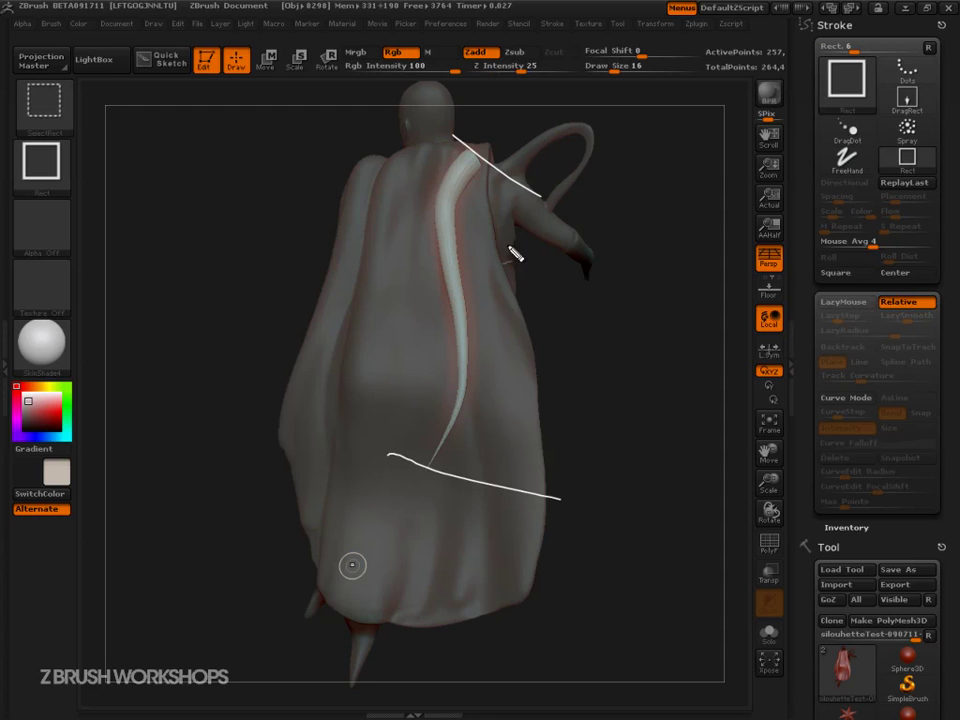
pyautogui.moveTo(522, 200)
pyautogui.mouseDown()
pyautogui.moveTo(523, 378)
pyautogui.moveTo(495, 460)
pyautogui.moveTo(542, 440)
pyautogui.mouseUp()
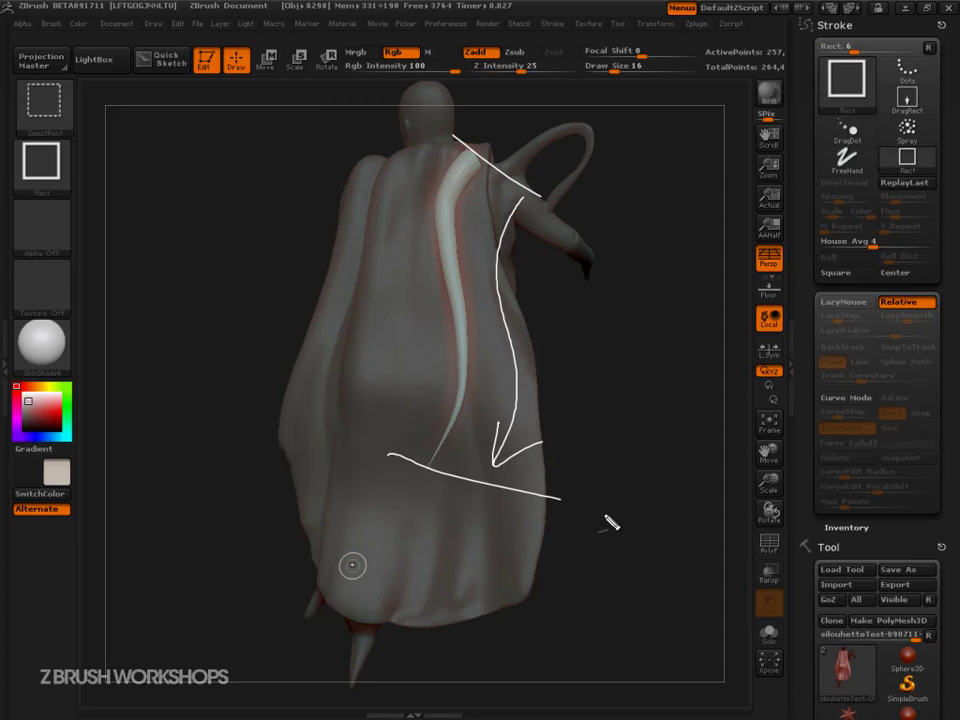
pyautogui.press('Escape')
# Raise the start of the curve falloff to about half height and redraw the S-shaped tube down the cape's back.
pyautogui.click(870, 446)
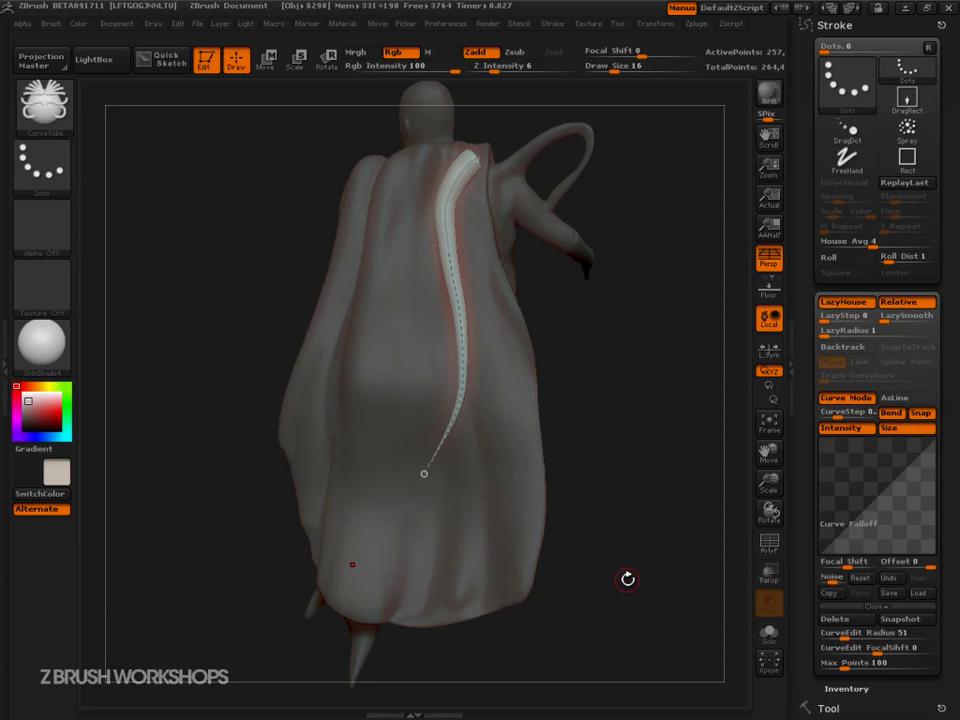
pyautogui.hotkey('ctrl', 'shift')
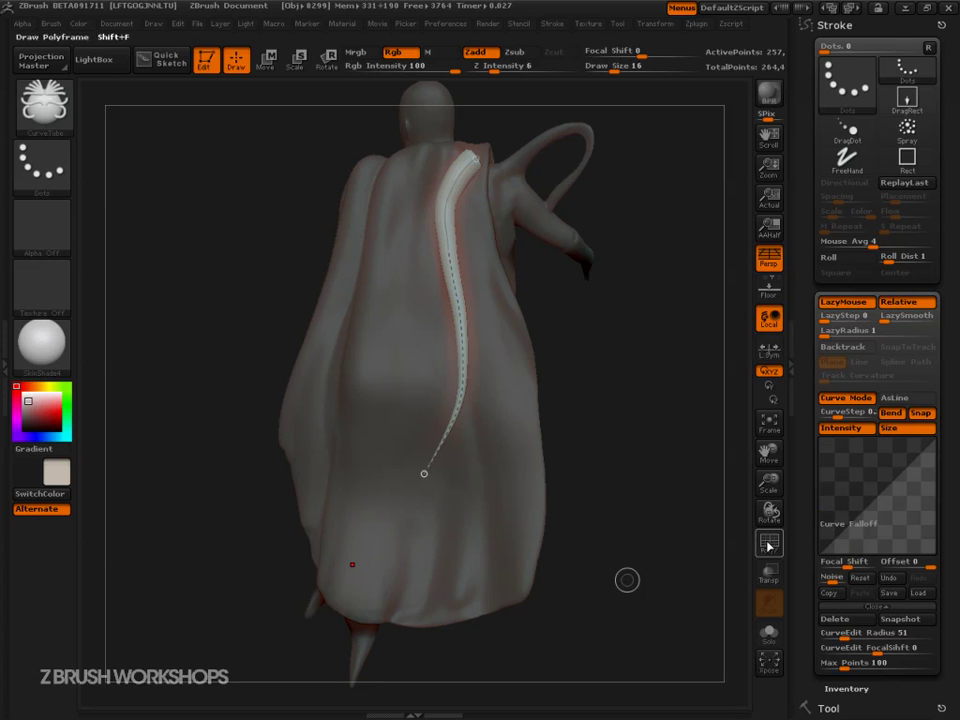
pyautogui.moveTo(820, 552); pyautogui.dragTo(818, 497)
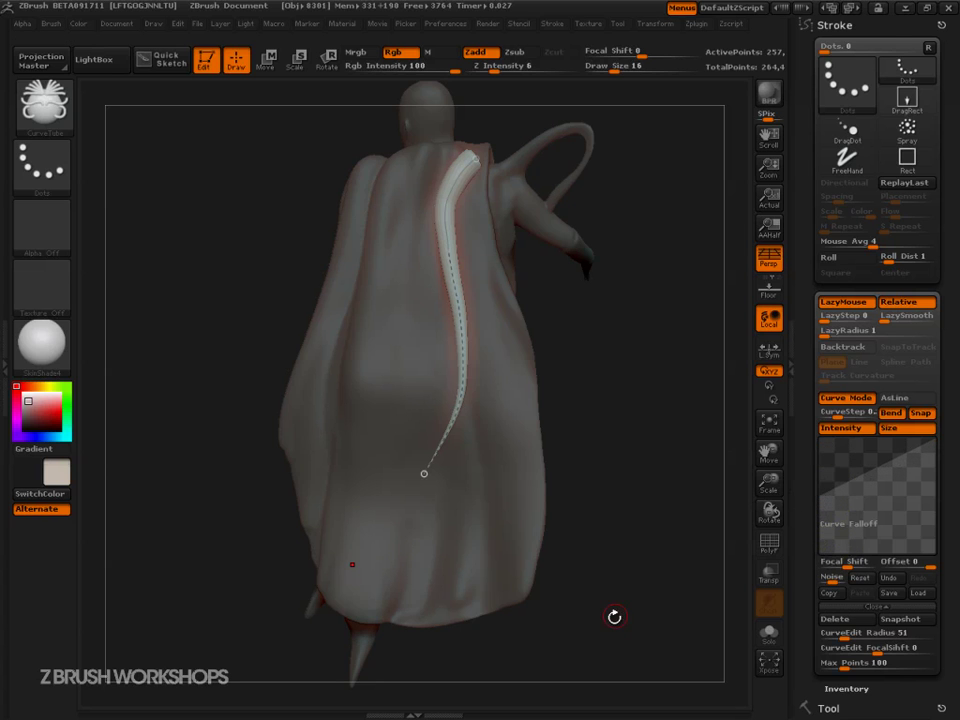
pyautogui.keyDown('ctrl'); pyautogui.click(615, 615); pyautogui.keyUp('ctrl')
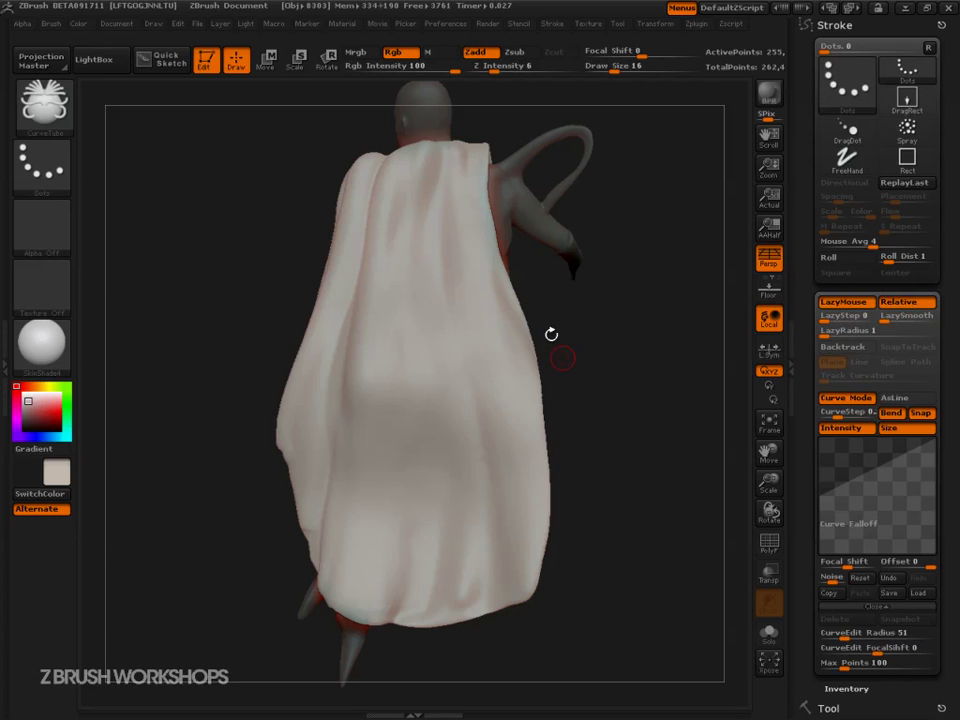
pyautogui.moveTo(466, 153)
pyautogui.mouseDown()
pyautogui.moveTo(445, 259)
pyautogui.moveTo(435, 482)
pyautogui.mouseUp()
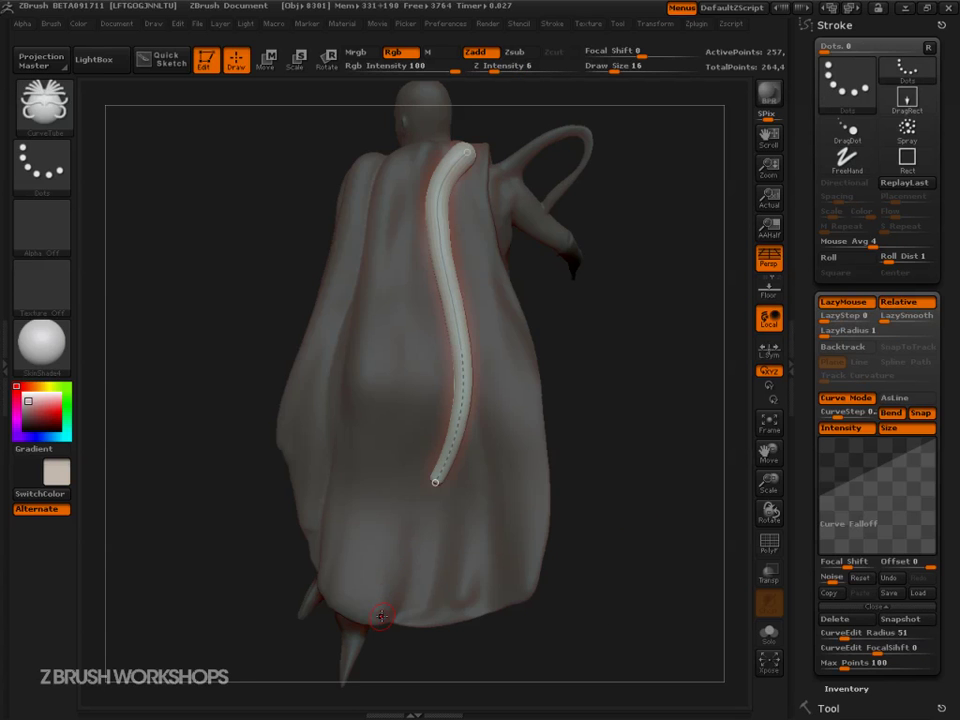
pyautogui.hotkey('ctrl', 'shift')
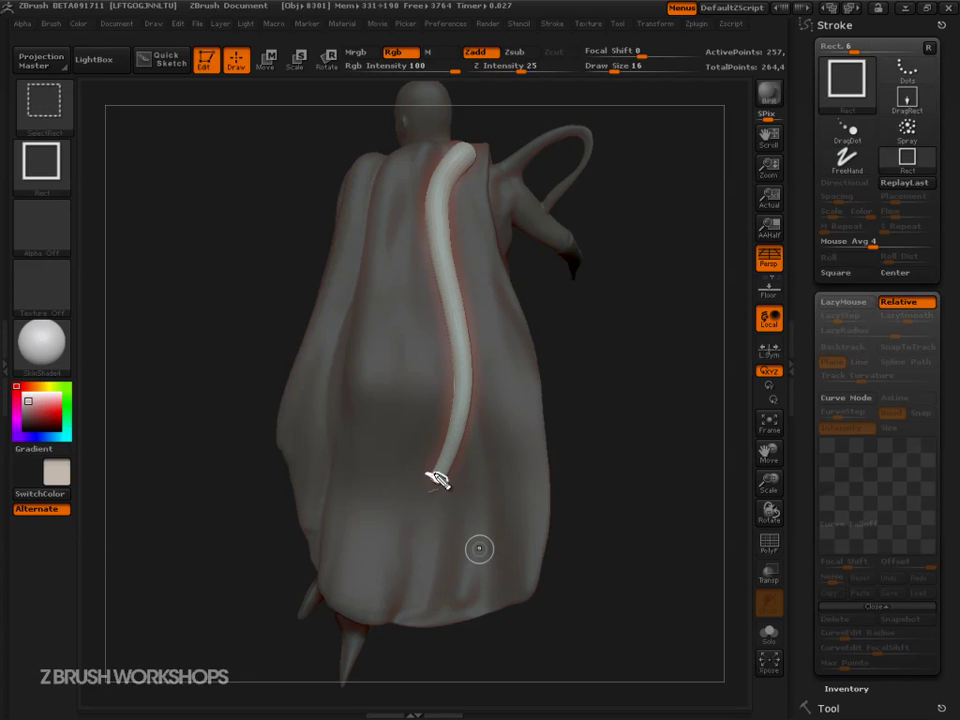
pyautogui.moveTo(464, 148); pyautogui.dragTo(485, 177)
pyautogui.press('Escape')
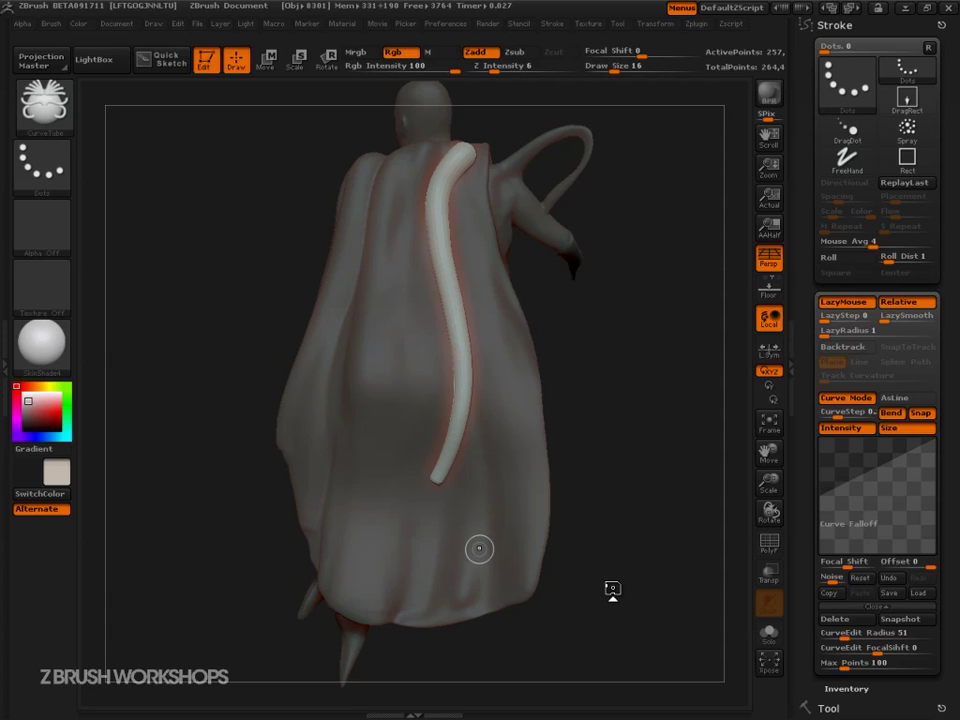
# Bend the upper, middle and lower parts of the S-shaped tube by pulling on its curve.
pyautogui.moveTo(604, 386); pyautogui.dragTo(618, 398)
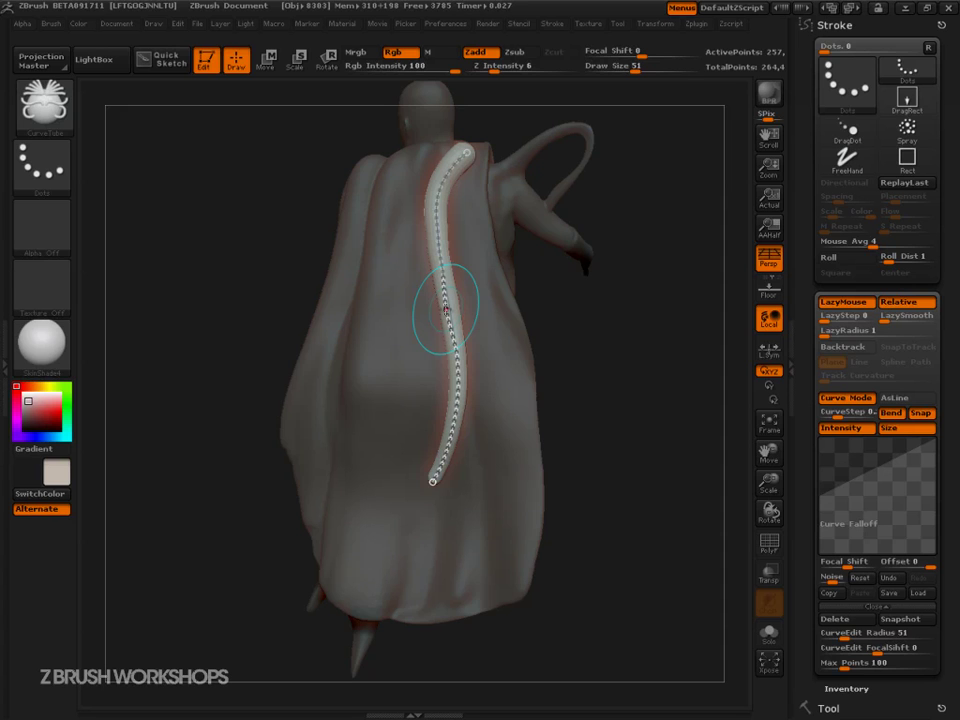
pyautogui.moveTo(447, 310)
pyautogui.mouseDown()
pyautogui.moveTo(438, 311)
pyautogui.moveTo(430, 260)
pyautogui.mouseUp()
pyautogui.moveTo(438, 212)
pyautogui.mouseDown()
pyautogui.moveTo(429, 208)
pyautogui.moveTo(432, 178)
pyautogui.mouseUp()
pyautogui.moveTo(450, 350)
pyautogui.mouseDown()
pyautogui.moveTo(497, 343)
pyautogui.moveTo(472, 468)
pyautogui.mouseUp()
pyautogui.hotkey('ctrl', 'shift', 'd')
pyautogui.moveTo(490, 322)
pyautogui.mouseDown()
pyautogui.moveTo(460, 182)
pyautogui.moveTo(476, 186)
pyautogui.mouseUp()
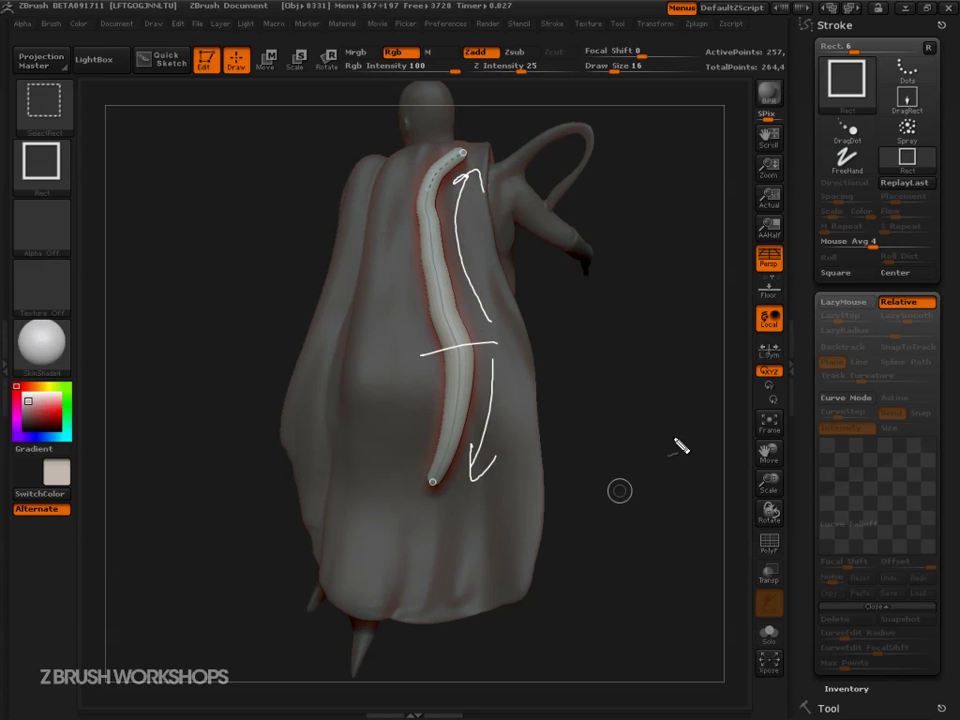
pyautogui.moveTo(460, 348); pyautogui.dragTo(457, 346)
pyautogui.moveTo(430, 243); pyautogui.dragTo(429, 244)
pyautogui.press('Escape')
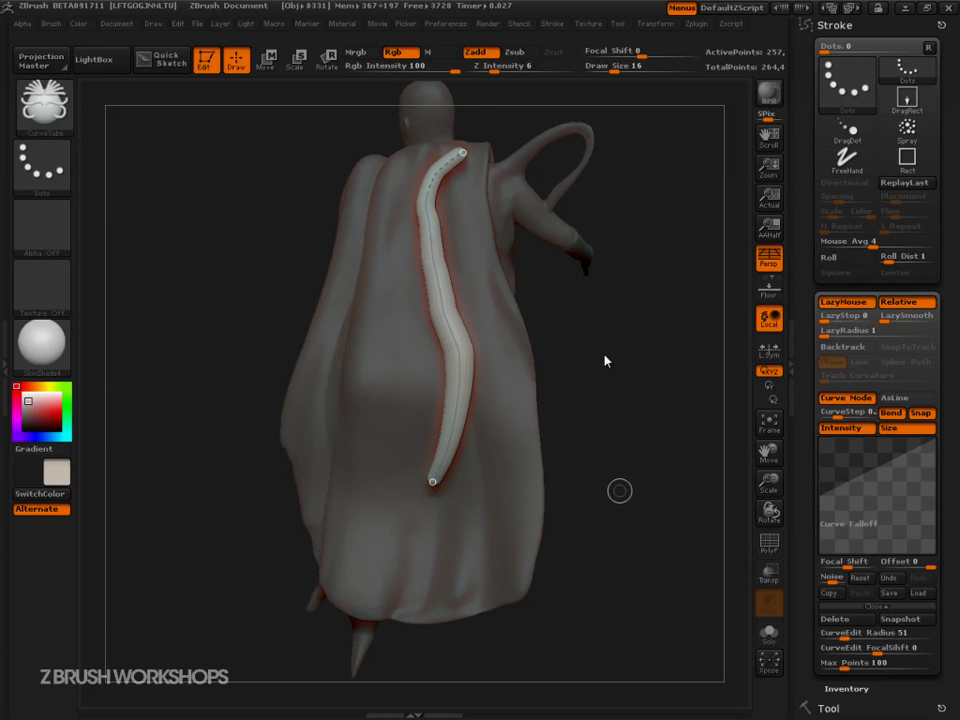
# Set CurveEdit Radius to 88 and adjust the tube's curve into a smooth bend down the cape's back.
pyautogui.moveTo(660, 356)
pyautogui.mouseDown()
pyautogui.moveTo(535, 354)
pyautogui.moveTo(675, 364)
pyautogui.moveTo(673, 388)
pyautogui.mouseUp()
pyautogui.moveTo(681, 444)
pyautogui.mouseDown()
pyautogui.moveTo(585, 450)
pyautogui.moveTo(660, 440)
pyautogui.mouseUp()
pyautogui.press('ctrl')
pyautogui.press('s')
pyautogui.moveTo(465, 366); pyautogui.dragTo(472, 367)
pyautogui.click(432, 204)
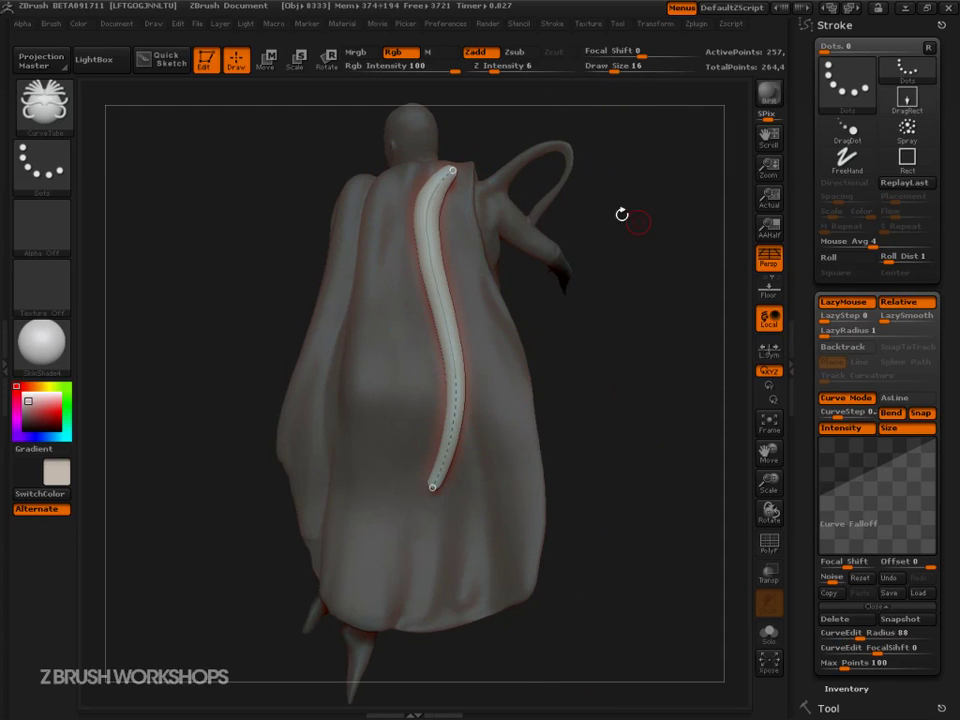
# Check the tube from the side and regenerate it on the cape at its lower end.
pyautogui.moveTo(645, 223); pyautogui.dragTo(595, 228)
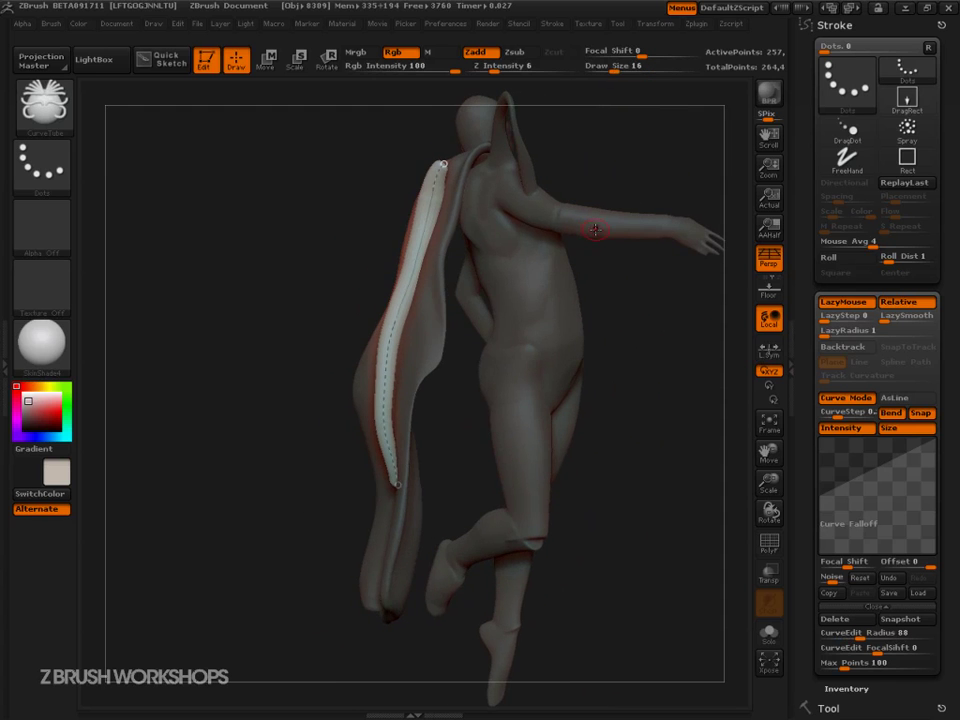
pyautogui.moveTo(300, 275)
pyautogui.mouseDown()
pyautogui.moveTo(519, 345)
pyautogui.moveTo(613, 388)
pyautogui.mouseUp()
pyautogui.moveTo(423, 479)
pyautogui.mouseDown()
pyautogui.moveTo(589, 459)
pyautogui.moveTo(634, 523)
pyautogui.moveTo(565, 483)
pyautogui.mouseUp()
pyautogui.click(427, 470)
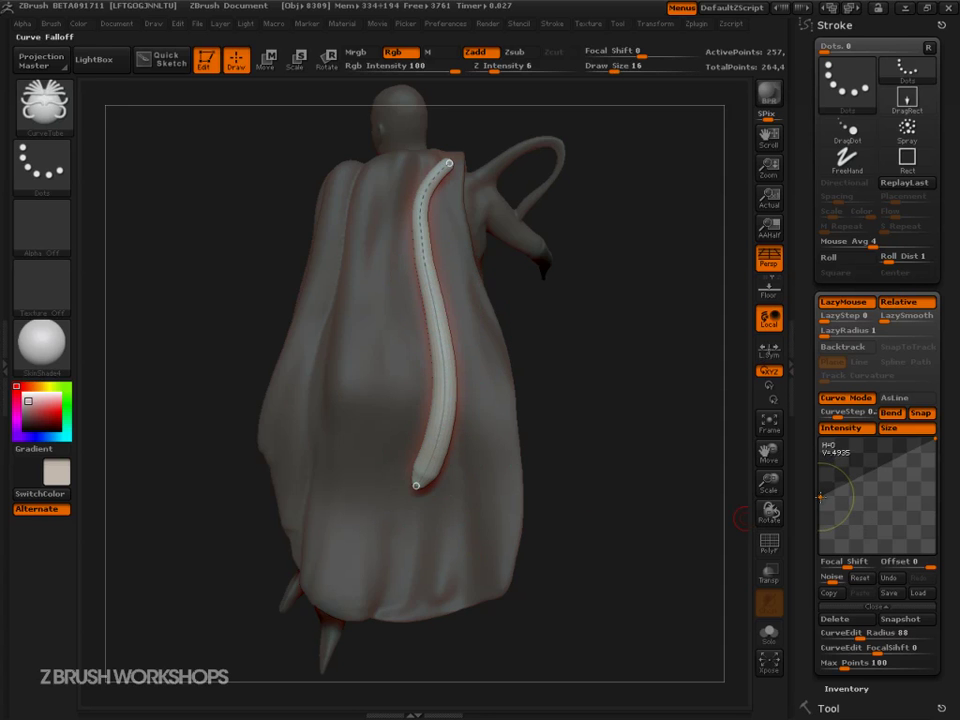
# Lower the start of the curve falloff to zero, regenerate the tube tapering towards the shoulder and pull its lower end sideways.
pyautogui.moveTo(521, 439); pyautogui.dragTo(572, 431)
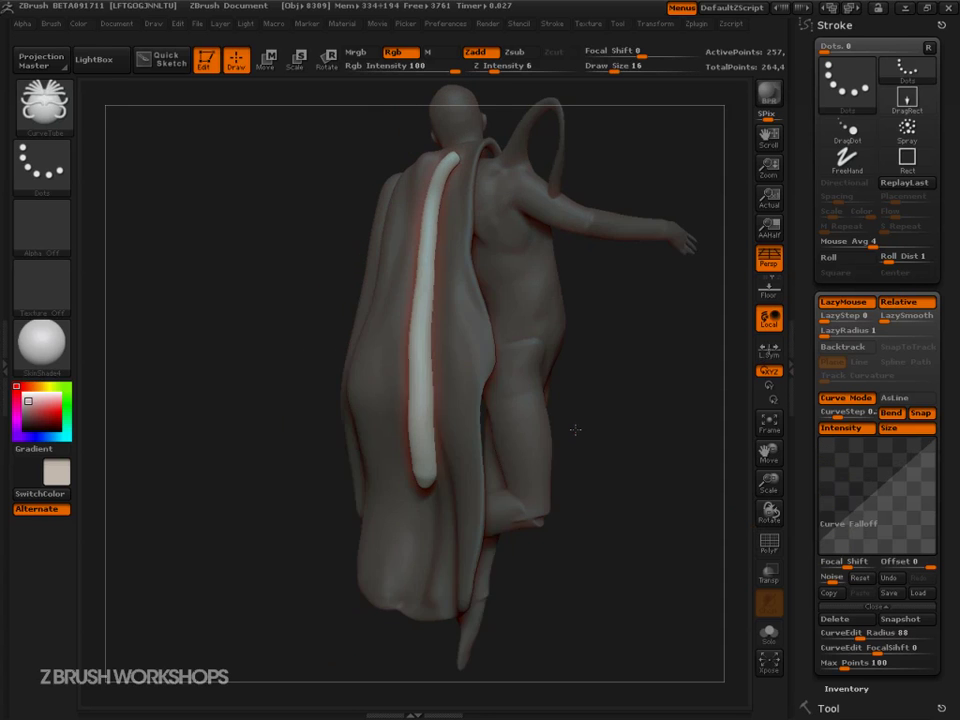
pyautogui.click(426, 467)
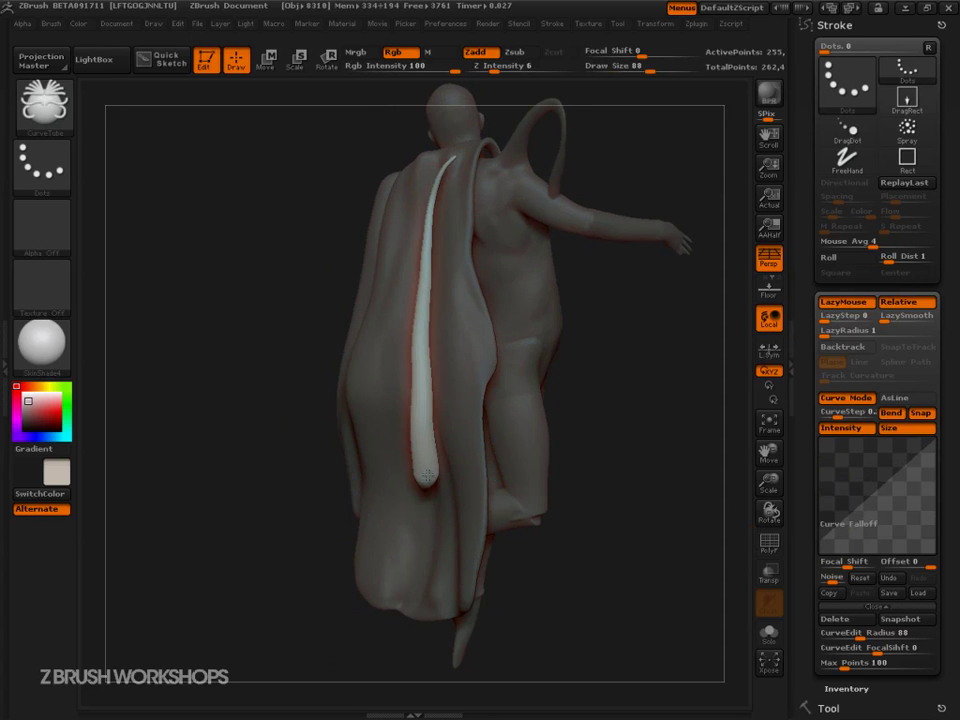
pyautogui.moveTo(307, 509); pyautogui.dragTo(218, 531)
pyautogui.moveTo(432, 489); pyautogui.dragTo(617, 495)
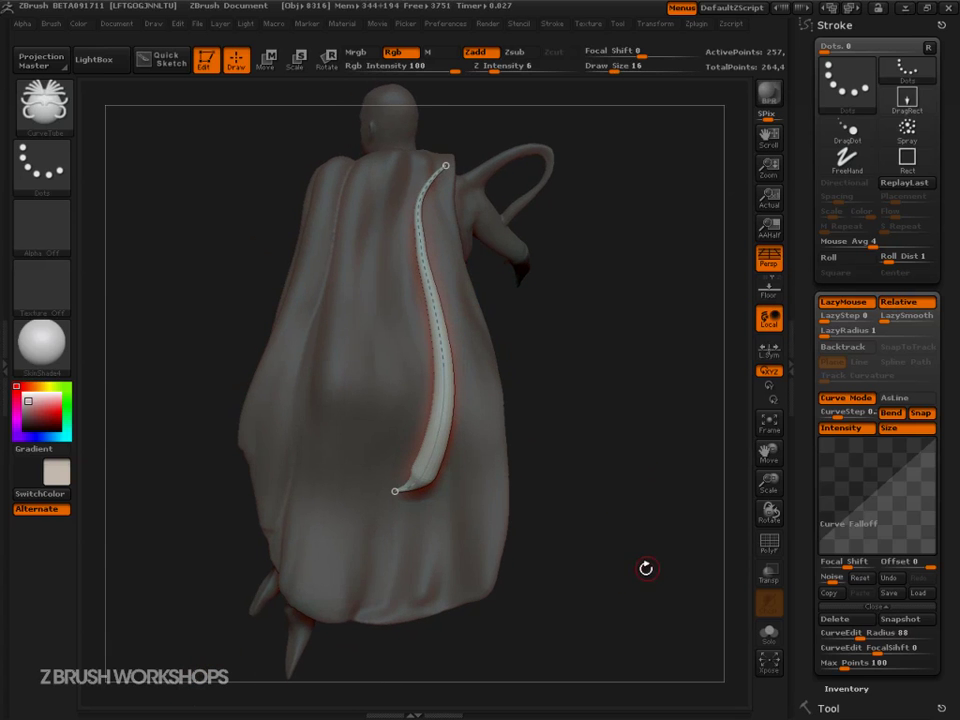
# Raise the start of the curve falloff back to about half height and undo the test tube on the cape.
pyautogui.moveTo(820, 552); pyautogui.dragTo(820, 500)
pyautogui.moveTo(608, 557); pyautogui.dragTo(645, 523)
pyautogui.hotkey('ctrl', 'z')
pyautogui.hotkey('ctrl', 'z')
pyautogui.hotkey('ctrl', 'z')
# Switch to an enlarged Move brush and bend the cape, bulging its upper part one way and sweeping the hem the other.
pyautogui.press('s')
pyautogui.click(648, 532)
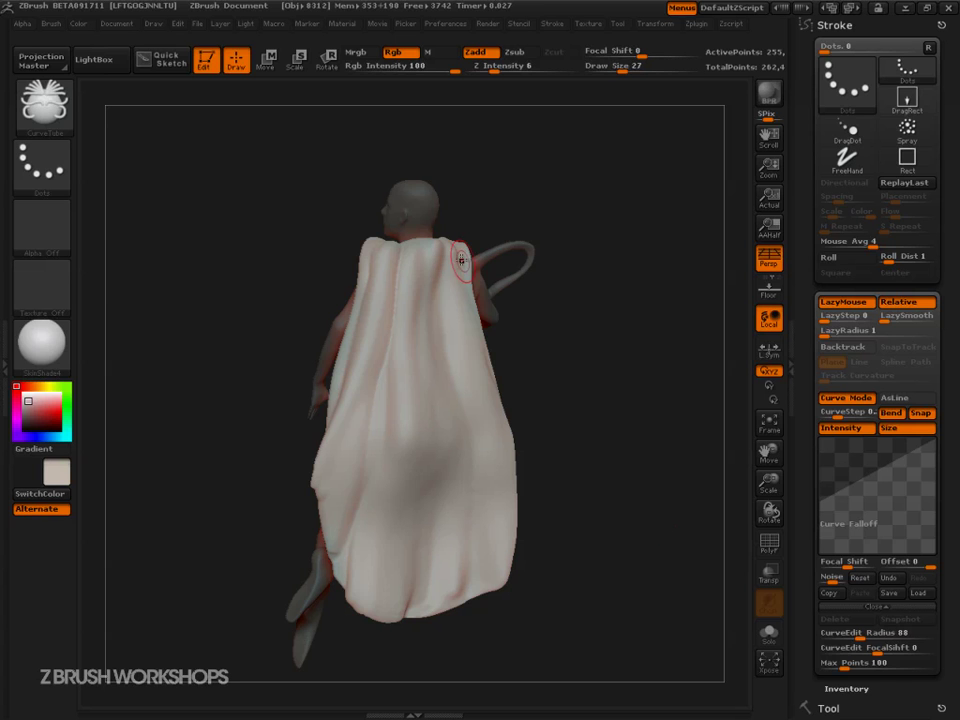
pyautogui.moveTo(596, 482); pyautogui.dragTo(600, 437)
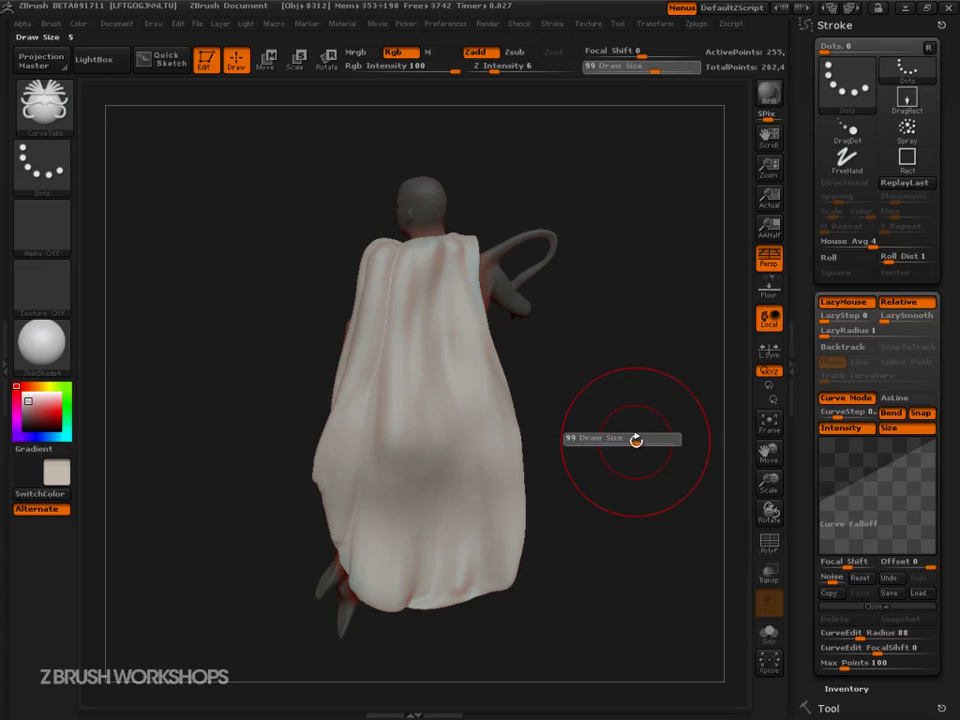
pyautogui.press('b')
pyautogui.press('m')
pyautogui.press('v')
pyautogui.press('s')
pyautogui.moveTo(498, 380); pyautogui.dragTo(502, 380)
pyautogui.keyDown('alt'); pyautogui.moveTo(578, 402); pyautogui.dragTo(540, 368); pyautogui.keyUp('alt')
pyautogui.moveTo(439, 379); pyautogui.dragTo(492, 386)
pyautogui.moveTo(475, 532); pyautogui.dragTo(446, 536)
pyautogui.moveTo(446, 446)
pyautogui.mouseDown()
pyautogui.moveTo(419, 448)
pyautogui.moveTo(480, 418)
pyautogui.mouseUp()
# Set the draw size to 143 and refine the cape's sweeping outline along its middle and lower edges.
pyautogui.moveTo(552, 396)
pyautogui.mouseDown()
pyautogui.moveTo(584, 398)
pyautogui.moveTo(522, 408)
pyautogui.mouseUp()
pyautogui.press('s')
pyautogui.moveTo(458, 370); pyautogui.dragTo(414, 362)
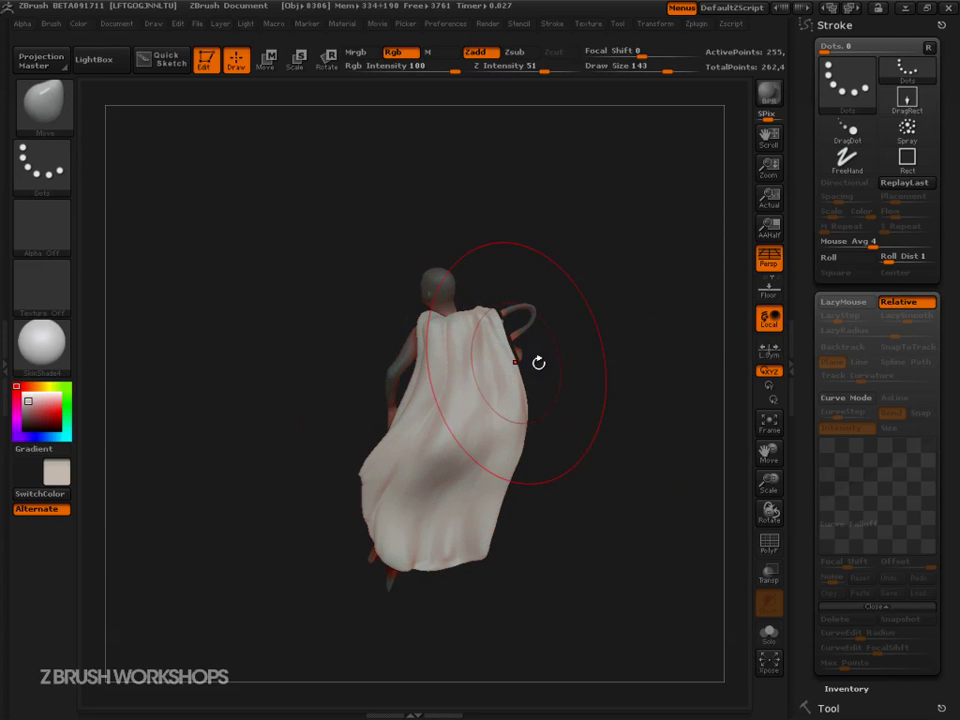
pyautogui.moveTo(587, 375); pyautogui.dragTo(516, 404)
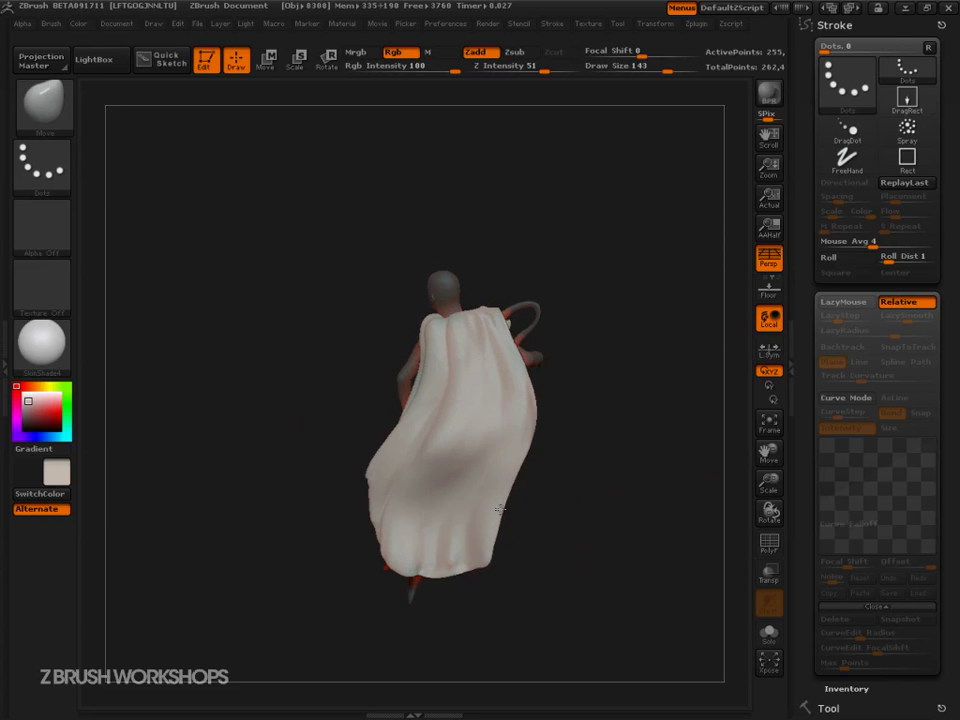
pyautogui.moveTo(558, 506); pyautogui.dragTo(519, 496)
pyautogui.moveTo(356, 492)
pyautogui.mouseDown()
pyautogui.moveTo(500, 492)
pyautogui.moveTo(538, 479)
pyautogui.moveTo(523, 479)
pyautogui.mouseUp()
# Switch to the CurveTube brush at draw size 22 and draw a long S-shaped fold from the collar to the lower hem.
pyautogui.press('s')
pyautogui.click(46, 106)
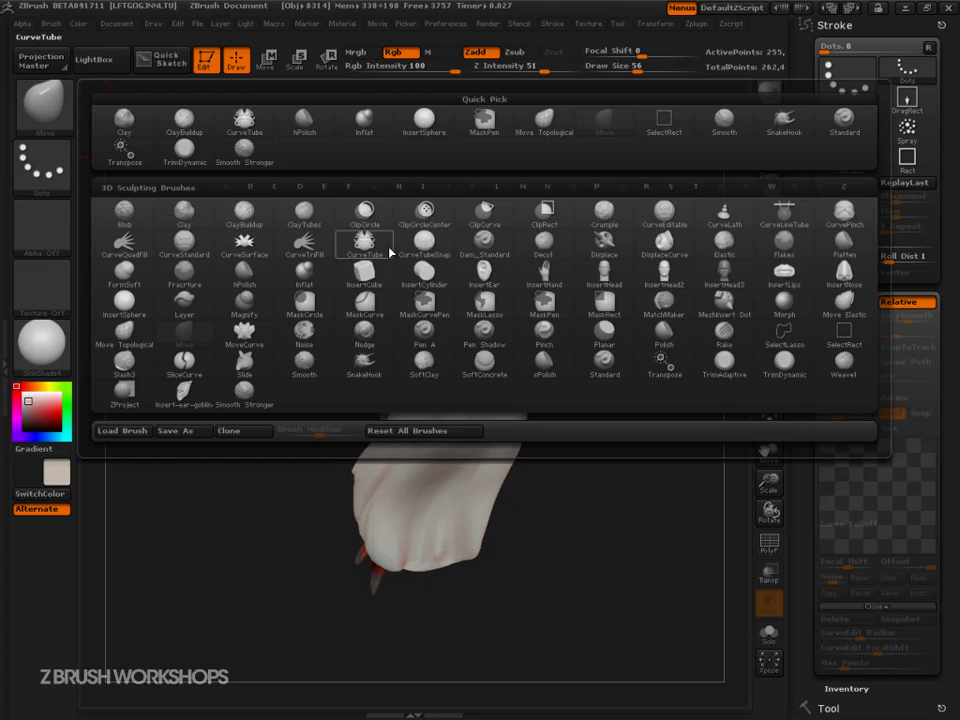
pyautogui.click(366, 246)
pyautogui.moveTo(591, 381)
pyautogui.mouseDown()
pyautogui.moveTo(656, 444)
pyautogui.moveTo(638, 387)
pyautogui.moveTo(641, 467)
pyautogui.moveTo(638, 420)
pyautogui.moveTo(624, 421)
pyautogui.mouseUp()
pyautogui.press('s')
pyautogui.press('s')
pyautogui.moveTo(493, 198); pyautogui.dragTo(515, 294)
pyautogui.moveTo(401, 441); pyautogui.dragTo(322, 560)
pyautogui.moveTo(606, 510)
pyautogui.mouseDown()
pyautogui.moveTo(643, 520)
pyautogui.moveTo(617, 452)
pyautogui.moveTo(646, 432)
pyautogui.mouseUp()
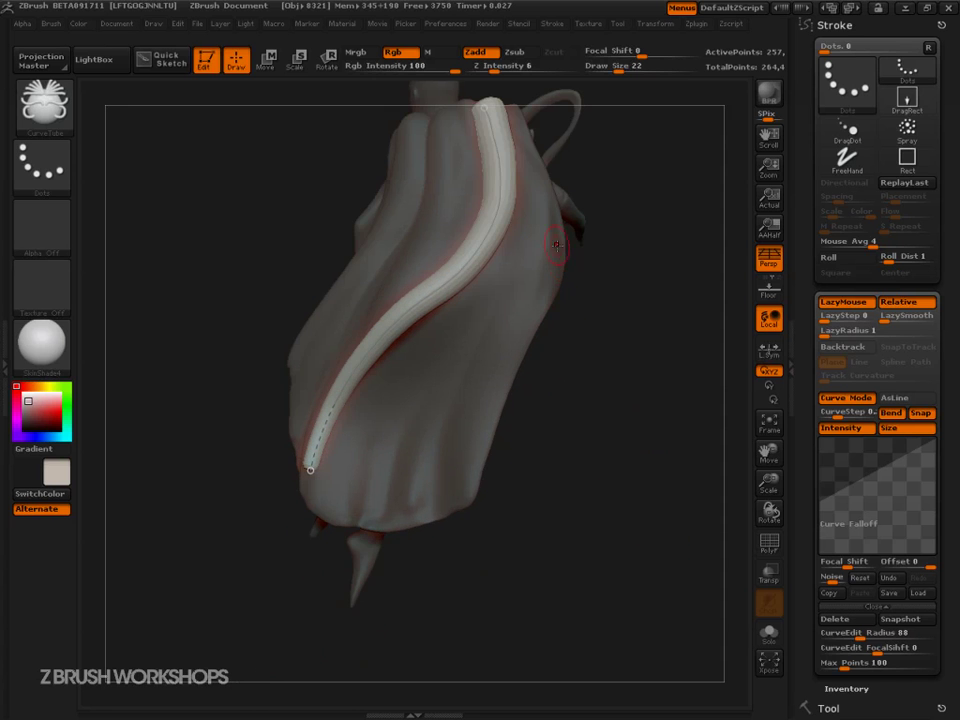
# Draw a shorter tube curving in from the cape's outer edge and two tapering tubes rising from the hem.
pyautogui.moveTo(556, 218)
pyautogui.mouseDown()
pyautogui.moveTo(558, 230)
pyautogui.moveTo(418, 366)
pyautogui.mouseUp()
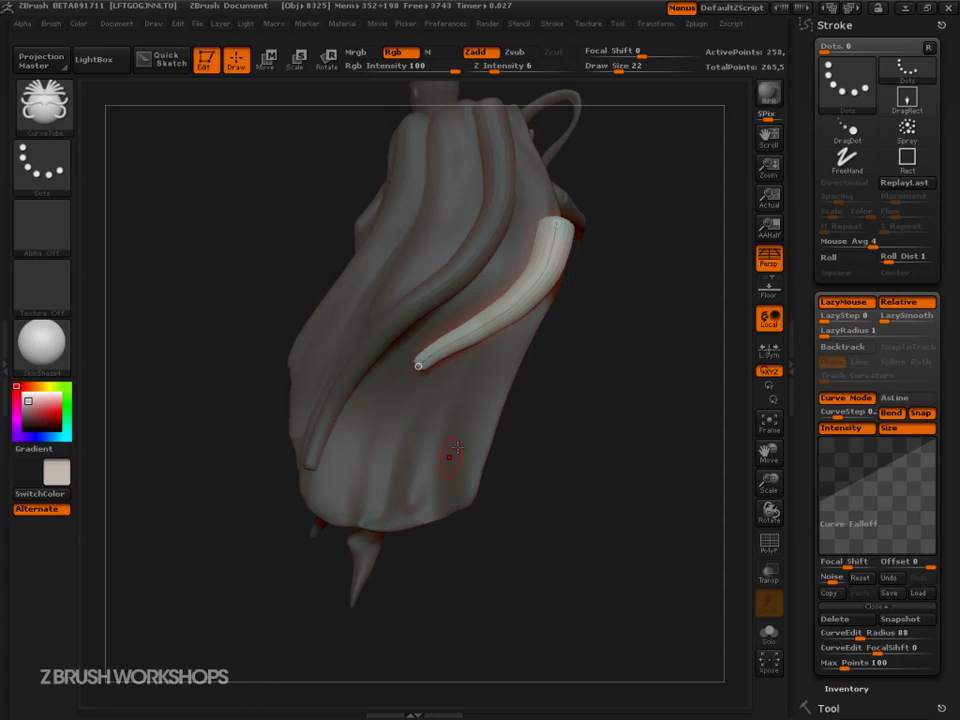
pyautogui.moveTo(408, 515); pyautogui.dragTo(456, 399)
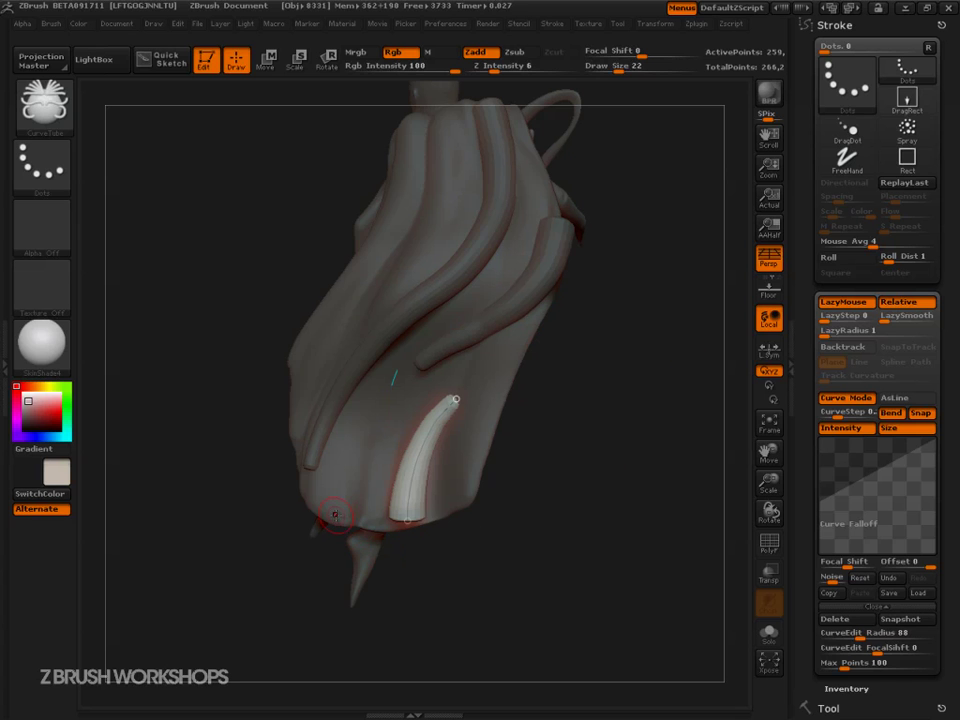
pyautogui.moveTo(340, 518); pyautogui.dragTo(364, 426)
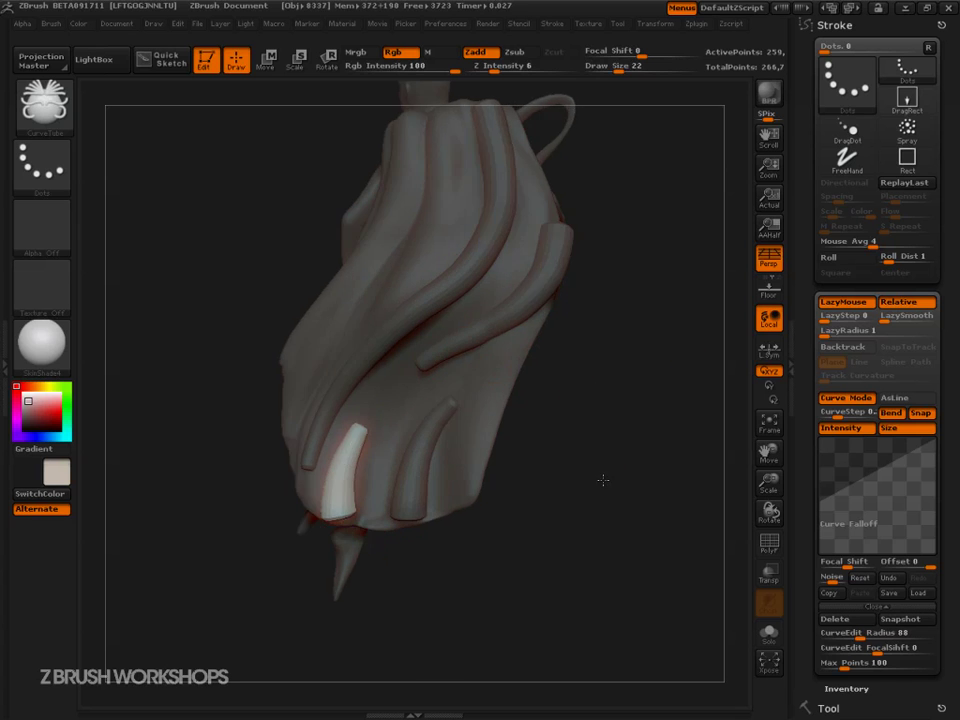
pyautogui.moveTo(611, 481)
pyautogui.mouseDown()
pyautogui.moveTo(621, 437)
pyautogui.moveTo(651, 519)
pyautogui.moveTo(487, 397)
pyautogui.mouseUp()
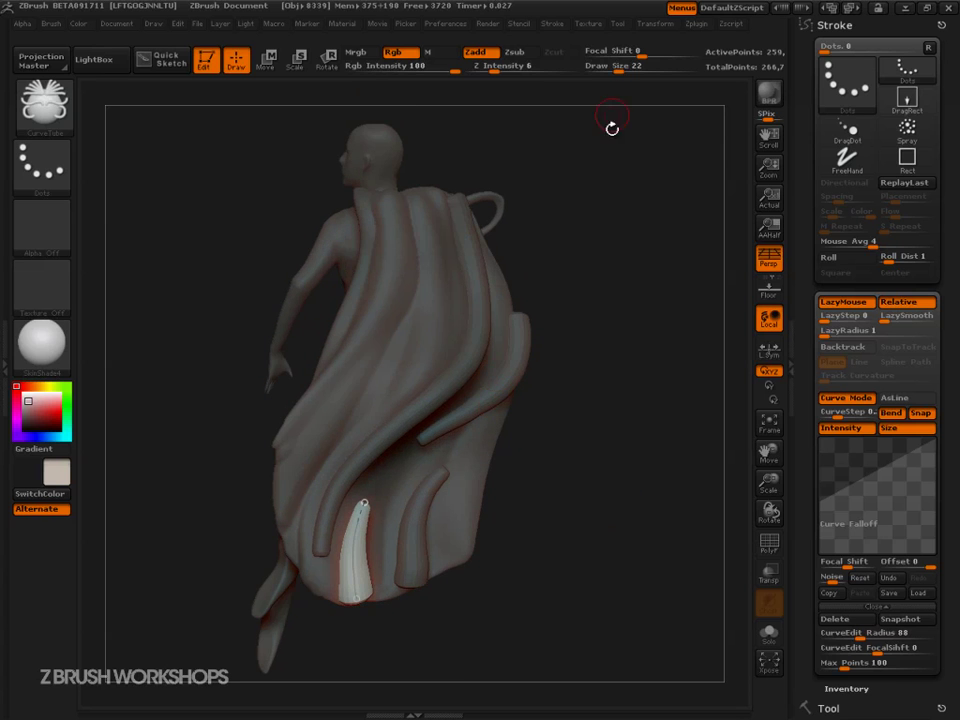
# Set the draw size to 12, draw a thinner fold down from the shoulder and adjust its curve from the side.
pyautogui.moveTo(617, 68); pyautogui.dragTo(610, 69)
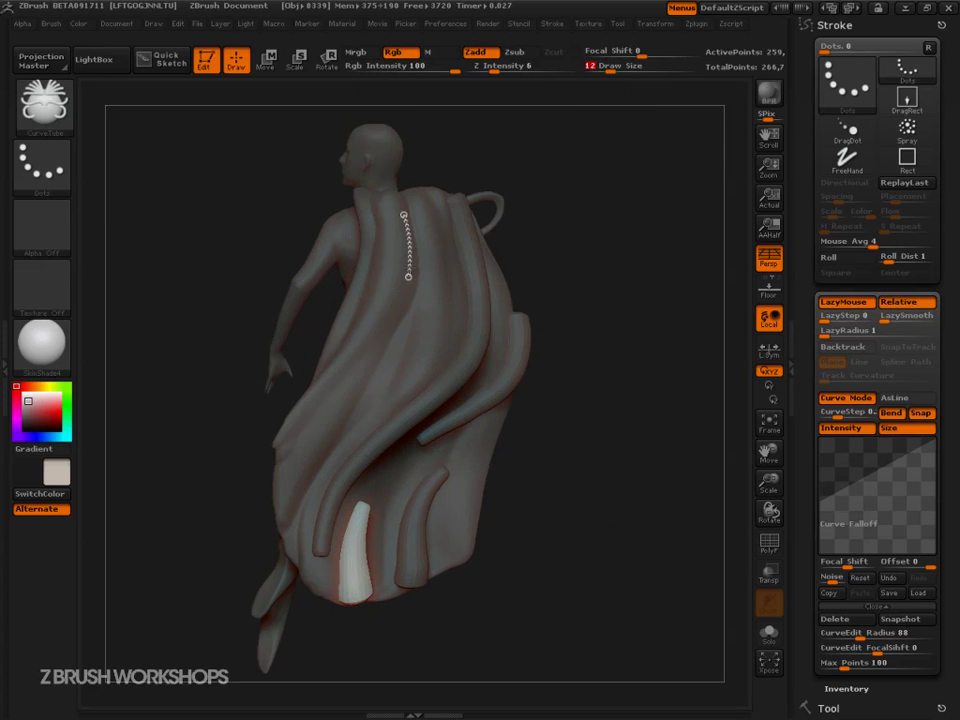
pyautogui.moveTo(404, 294); pyautogui.dragTo(349, 367)
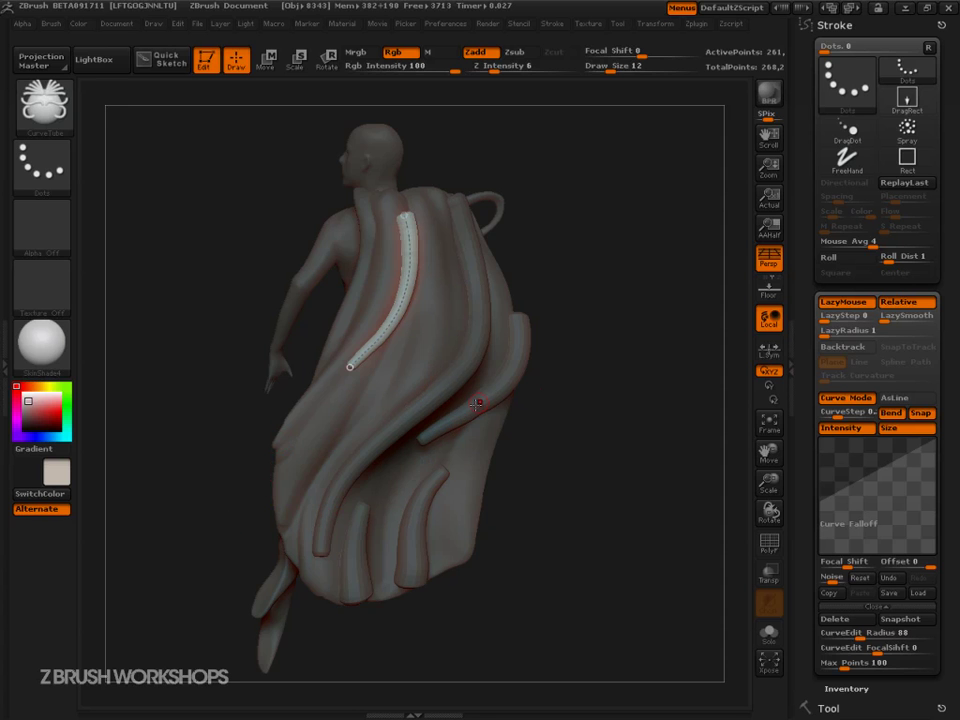
pyautogui.moveTo(520, 392); pyautogui.dragTo(609, 424)
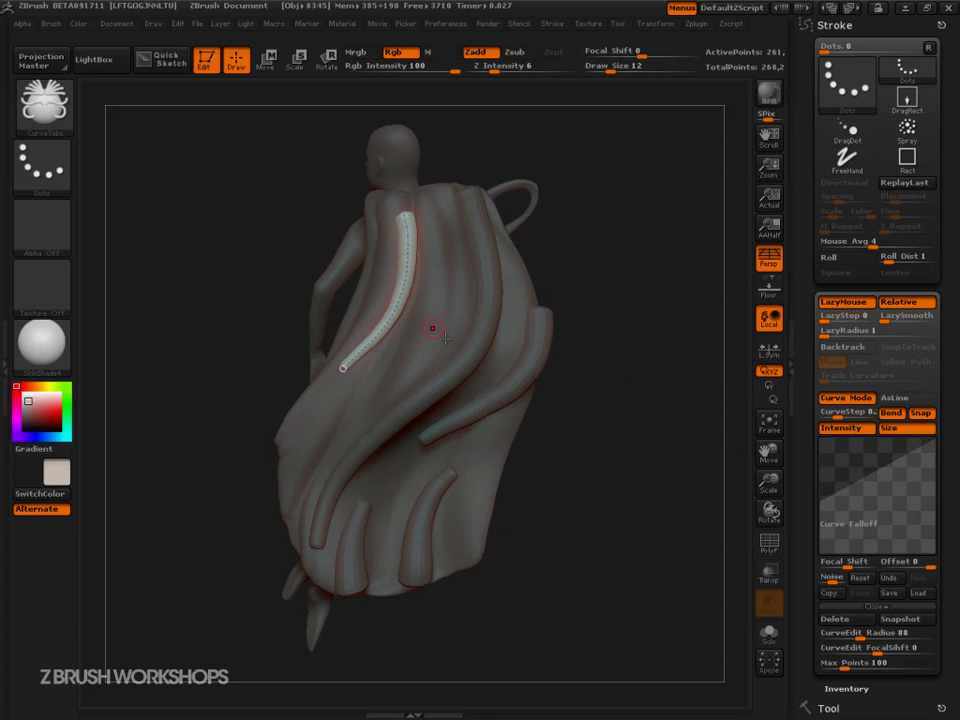
pyautogui.click(391, 302)
pyautogui.moveTo(225, 330); pyautogui.dragTo(345, 343)
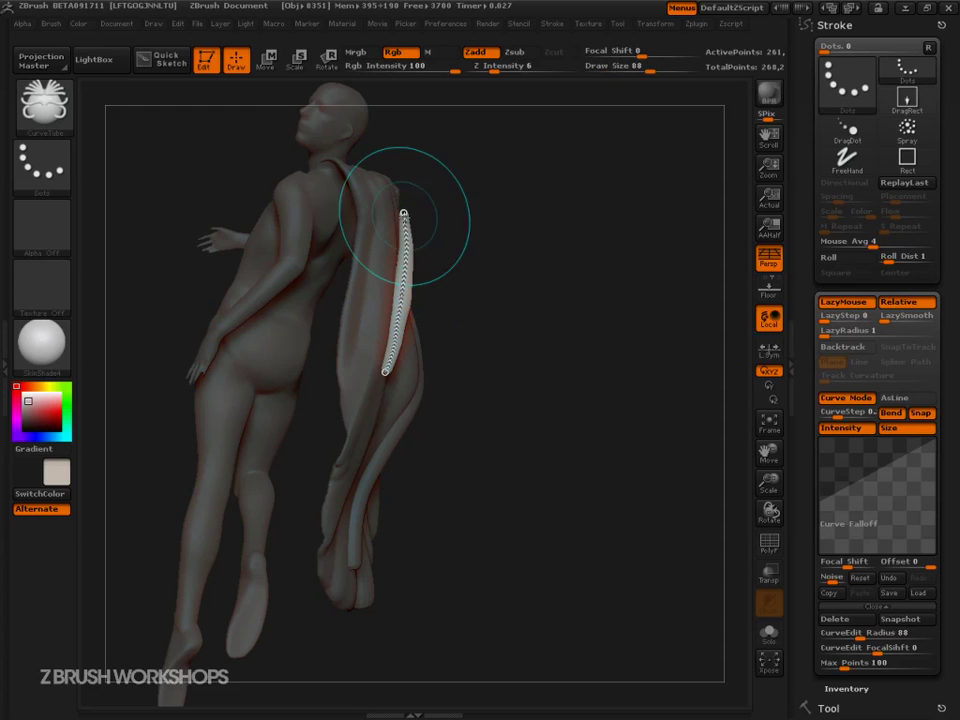
pyautogui.moveTo(515, 235); pyautogui.dragTo(395, 245)
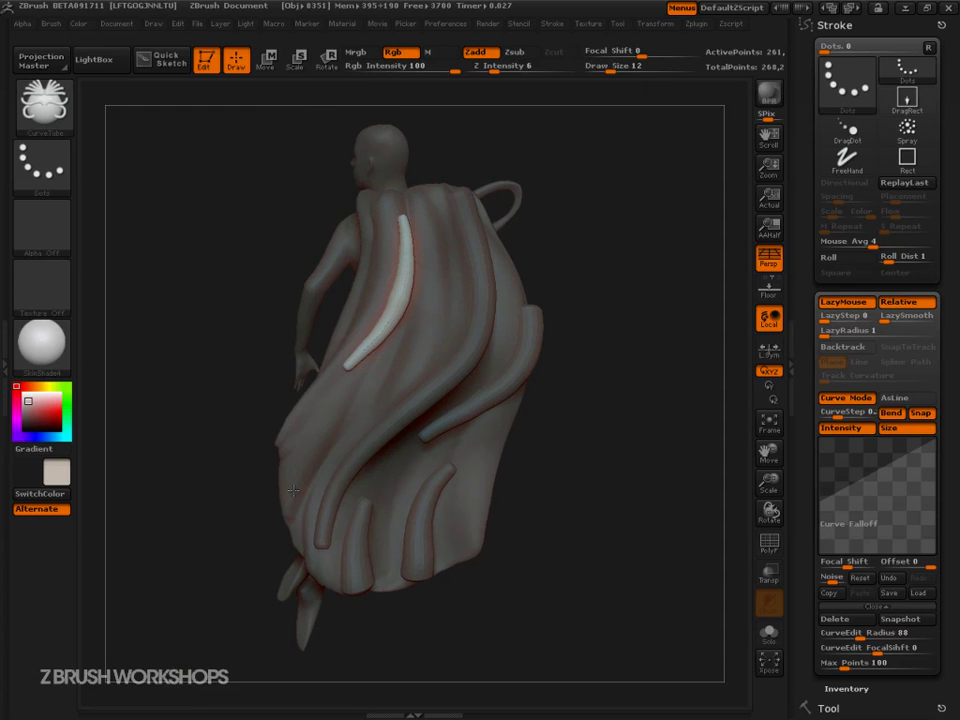
# Draw another thin fold along the cape's lower outer edge and regenerate the tube along its curve.
pyautogui.moveTo(382, 368); pyautogui.dragTo(383, 367)
pyautogui.moveTo(275, 433); pyautogui.dragTo(284, 452)
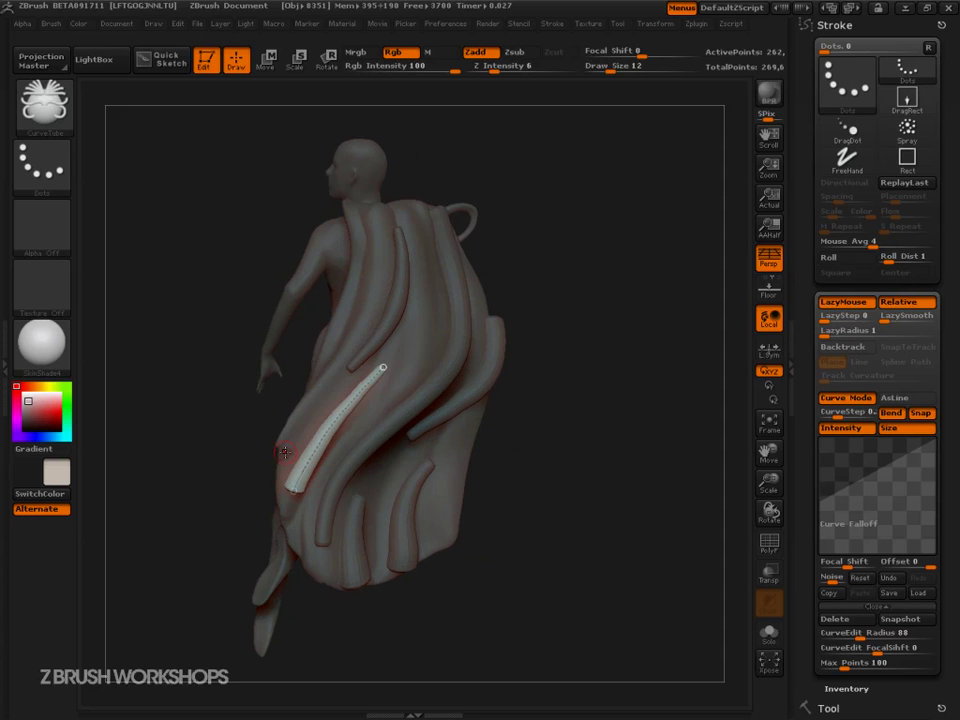
pyautogui.click(331, 424)
pyautogui.moveTo(540, 500)
pyautogui.mouseDown()
pyautogui.moveTo(662, 536)
pyautogui.moveTo(561, 414)
pyautogui.moveTo(575, 501)
pyautogui.moveTo(675, 508)
pyautogui.mouseUp()
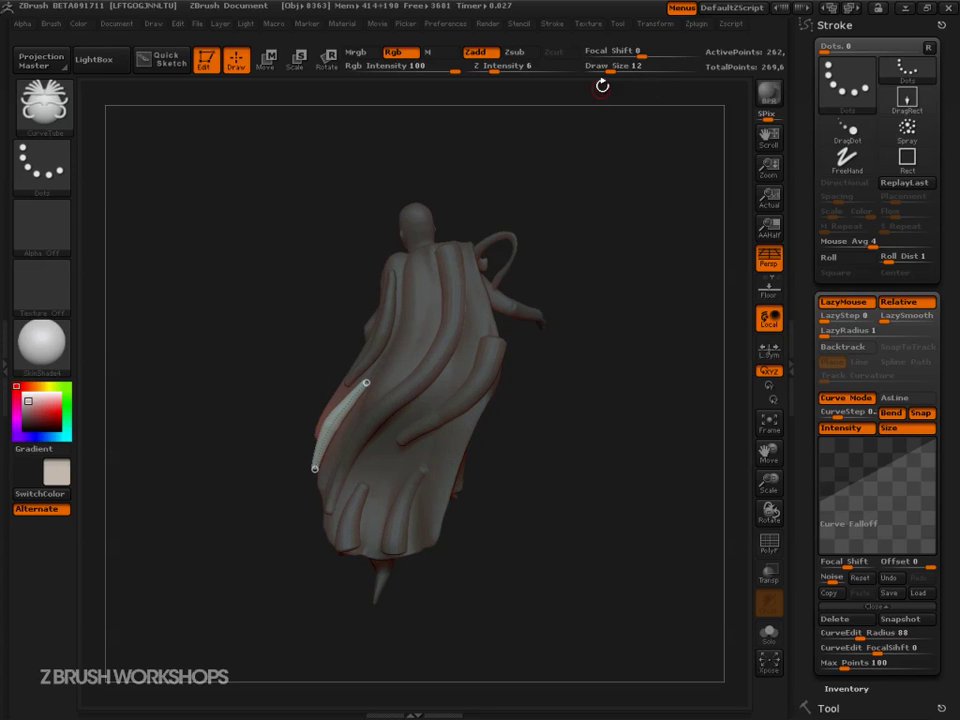
# Set the draw size to 33, draw a wide tapering tube down the upper middle of the cape and regenerate it.
pyautogui.moveTo(610, 277); pyautogui.dragTo(478, 330)
pyautogui.moveTo(612, 70); pyautogui.dragTo(624, 71)
pyautogui.moveTo(589, 144)
pyautogui.mouseDown()
pyautogui.moveTo(589, 302)
pyautogui.moveTo(520, 296)
pyautogui.mouseUp()
pyautogui.moveTo(437, 304); pyautogui.dragTo(400, 394)
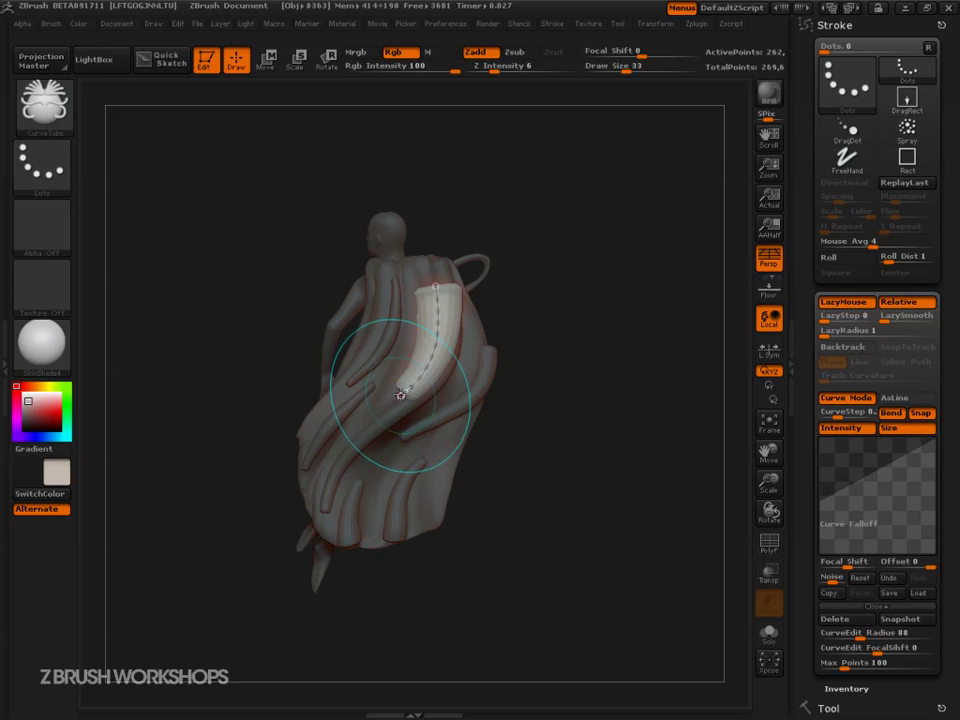
pyautogui.click(433, 352)
# Set the draw size to 22 and reapply it to the wide tube on the upper cape.
pyautogui.moveTo(564, 352)
pyautogui.mouseDown()
pyautogui.moveTo(500, 356)
pyautogui.moveTo(520, 370)
pyautogui.moveTo(612, 376)
pyautogui.moveTo(660, 360)
pyautogui.mouseUp()
pyautogui.moveTo(626, 70); pyautogui.dragTo(617, 72)
pyautogui.press('Return')
pyautogui.click(435, 347)
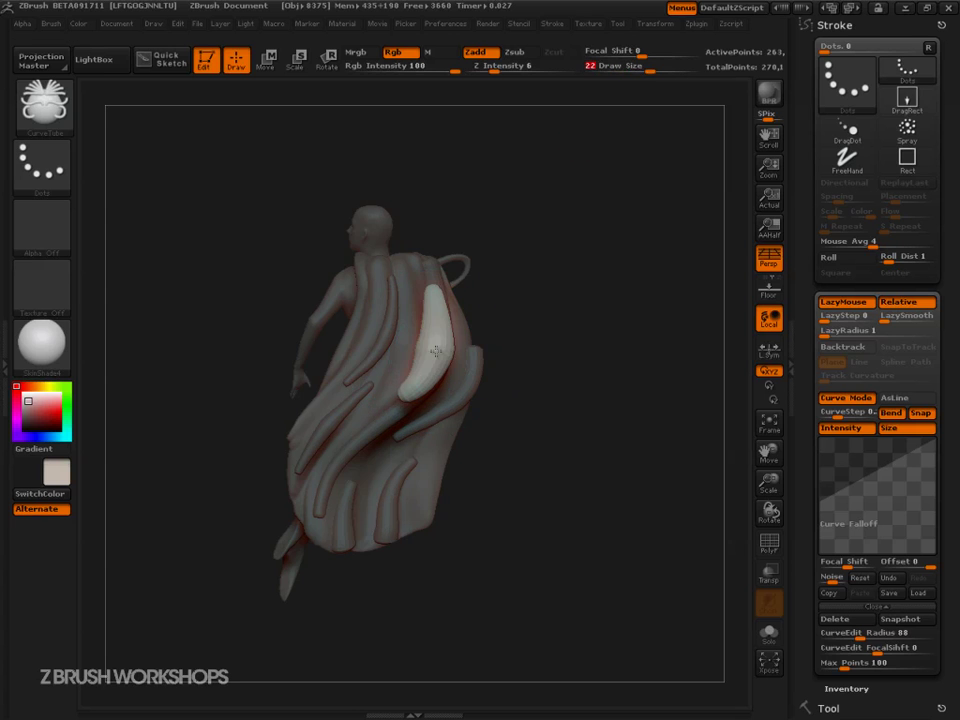
# Set the draw size to 88 and turn off the curve's Bend and Snap options.
pyautogui.moveTo(519, 317)
pyautogui.mouseDown()
pyautogui.moveTo(601, 335)
pyautogui.moveTo(512, 356)
pyautogui.moveTo(358, 314)
pyautogui.mouseUp()
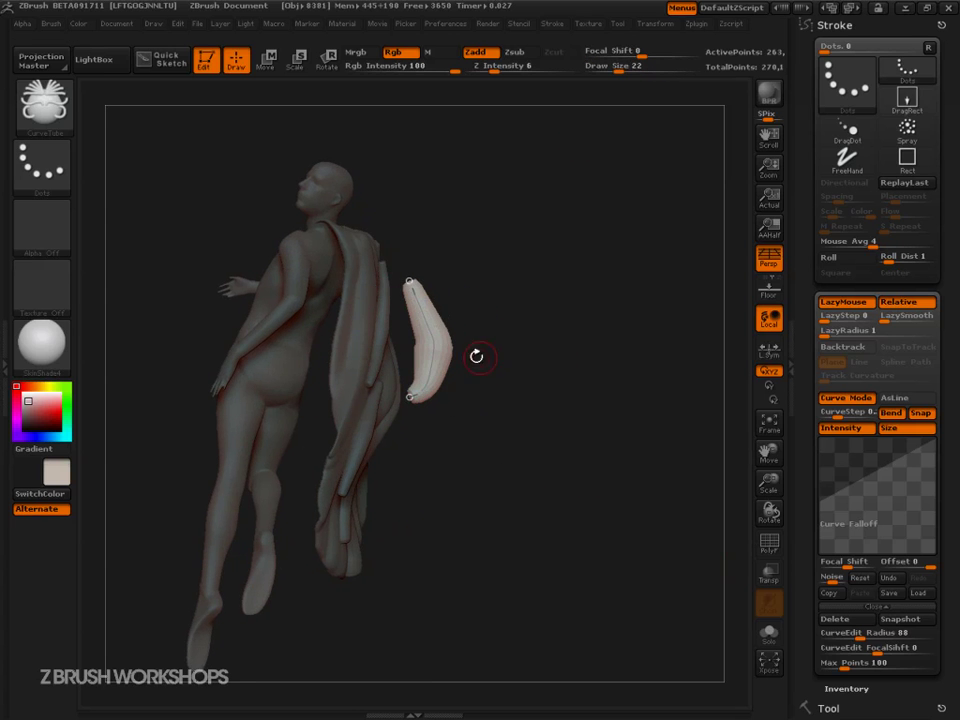
pyautogui.write('s 88')
pyautogui.press('Return')
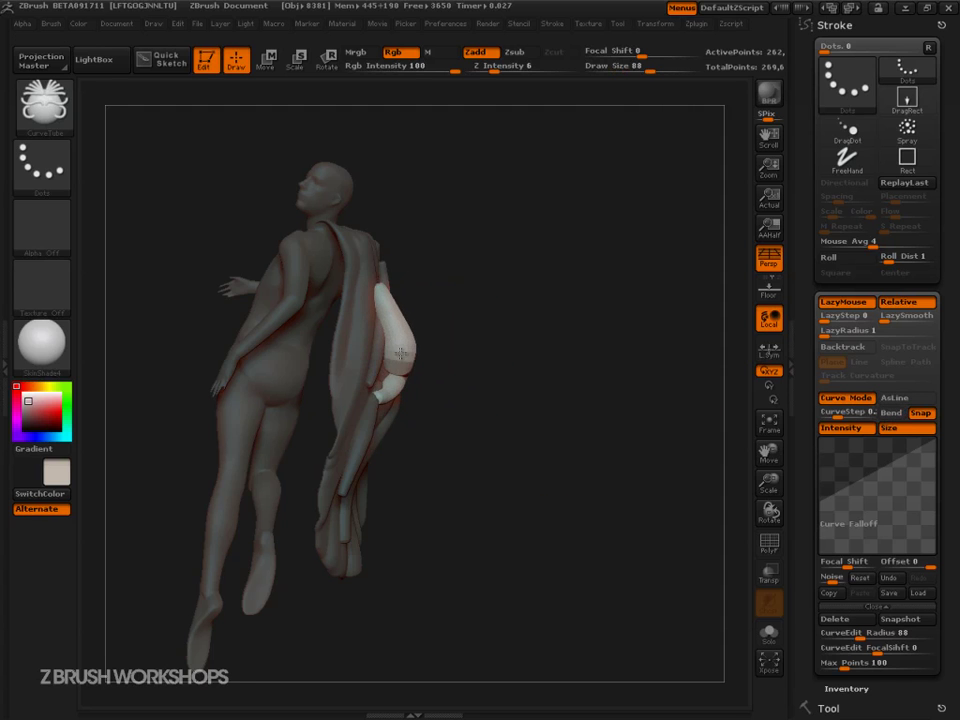
pyautogui.click(920, 412)
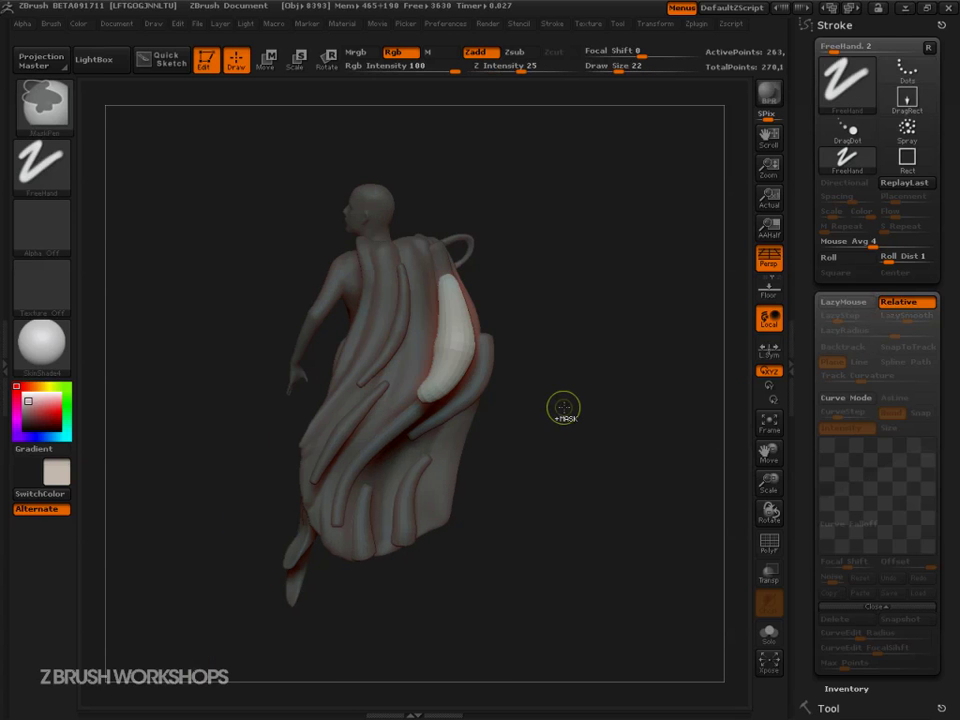
# Adjust the wide tube's curve so it sits against the upper cape, working from several angles.
pyautogui.press('ctrl')
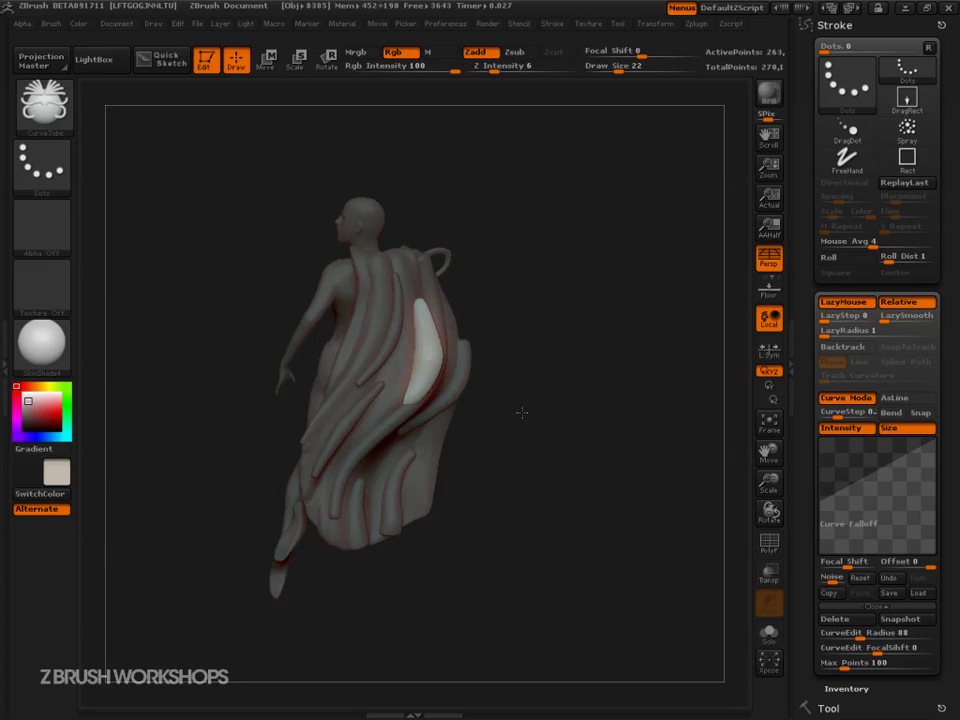
pyautogui.moveTo(521, 407)
pyautogui.mouseDown()
pyautogui.moveTo(426, 383)
pyautogui.moveTo(396, 389)
pyautogui.mouseUp()
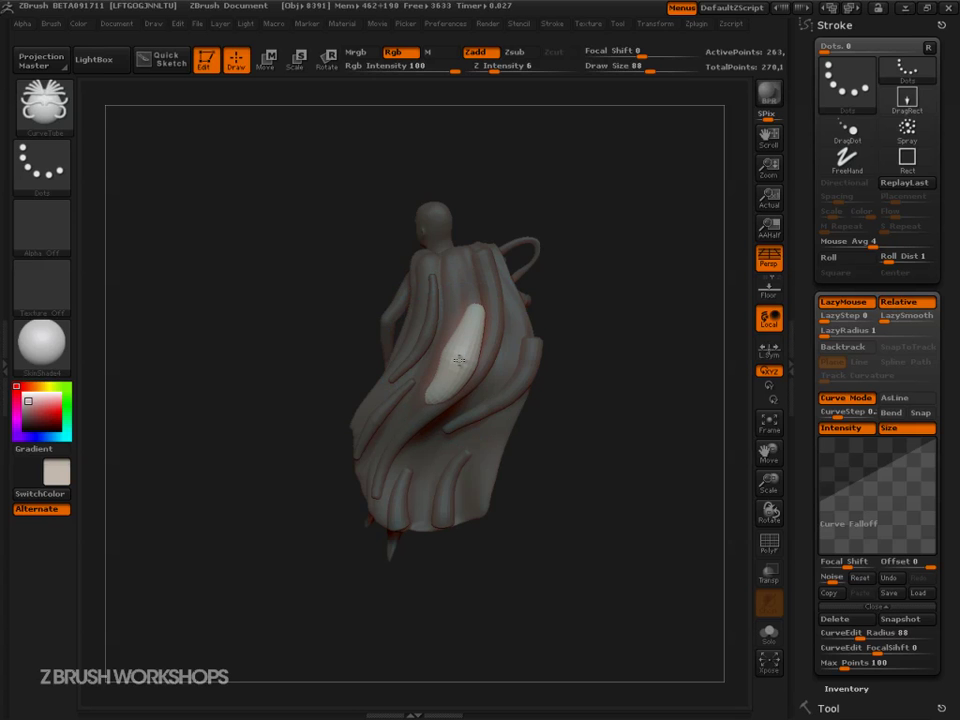
pyautogui.moveTo(275, 436); pyautogui.dragTo(402, 412)
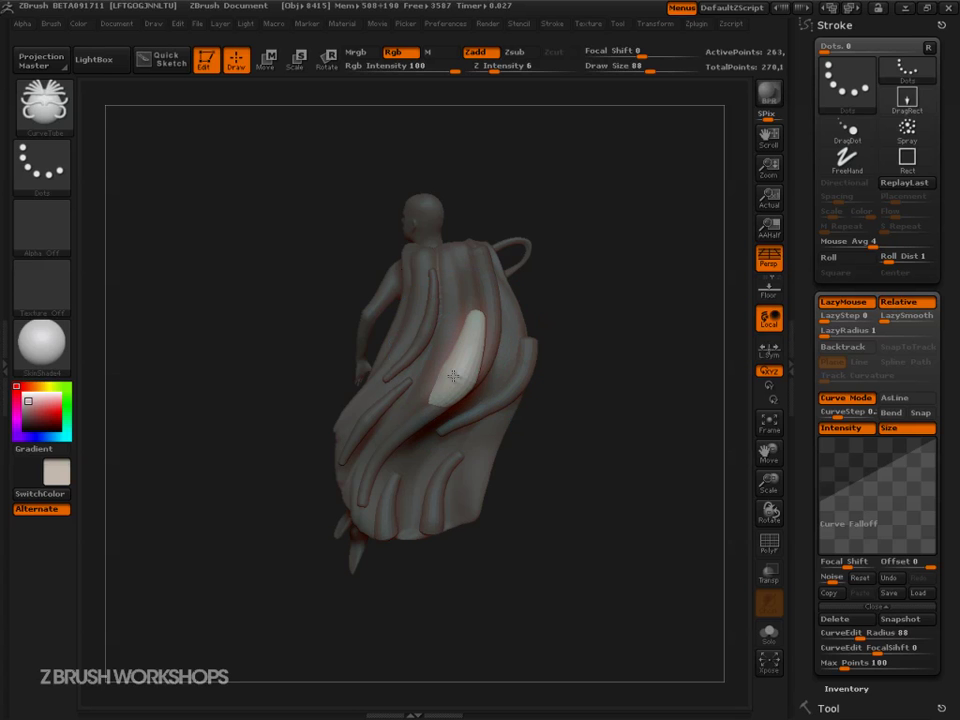
pyautogui.moveTo(619, 474)
pyautogui.mouseDown()
pyautogui.moveTo(591, 478)
pyautogui.moveTo(669, 583)
pyautogui.moveTo(630, 546)
pyautogui.moveTo(681, 561)
pyautogui.moveTo(656, 574)
pyautogui.moveTo(649, 561)
pyautogui.moveTo(643, 596)
pyautogui.moveTo(634, 566)
pyautogui.moveTo(649, 544)
pyautogui.moveTo(637, 472)
pyautogui.moveTo(650, 540)
pyautogui.mouseUp()
# Try remeshing the figure and its fold tubes with DynaMesh Group on, and inspect the result with the polyframe.
pyautogui.press('ctrl')
pyautogui.moveTo(668, 583)
pyautogui.keyDown('alt'); pyautogui.mouseDown()
pyautogui.moveTo(619, 514)
pyautogui.moveTo(626, 536)
pyautogui.moveTo(634, 532)
pyautogui.mouseUp(); pyautogui.keyUp('alt')
pyautogui.press('ctrl')
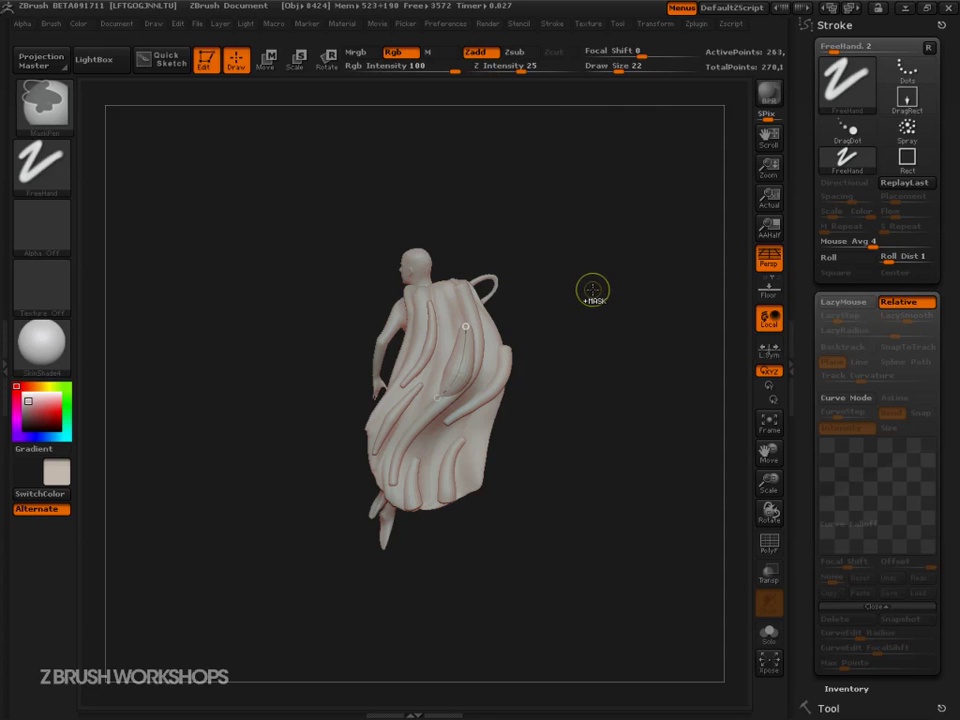
pyautogui.keyDown('ctrl'); pyautogui.moveTo(592, 288); pyautogui.dragTo(604, 376); pyautogui.keyUp('ctrl')
pyautogui.moveTo(593, 512); pyautogui.dragTo(617, 516)
pyautogui.hotkey('shift', 'f')
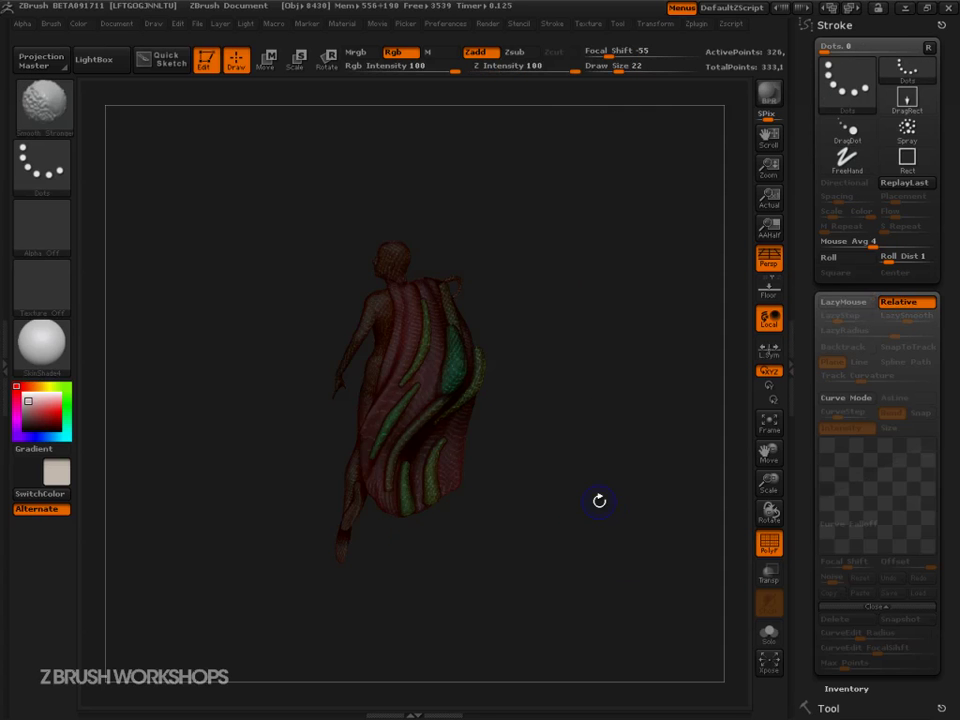
pyautogui.keyDown('alt'); pyautogui.moveTo(585, 469); pyautogui.dragTo(666, 591); pyautogui.keyUp('alt')
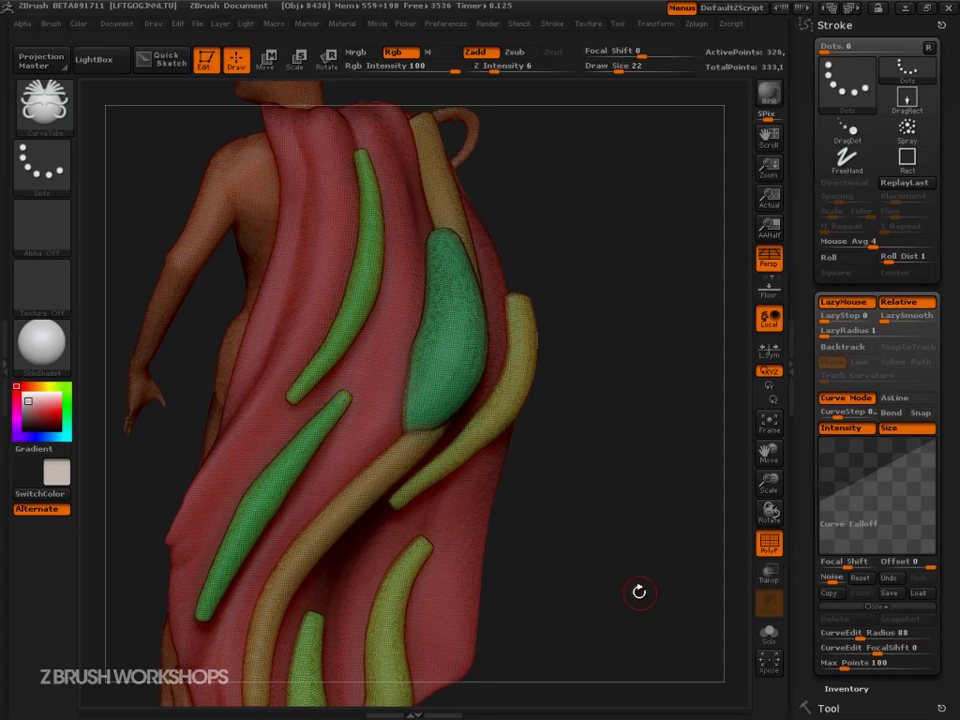
pyautogui.hotkey('ctrl', 'z')
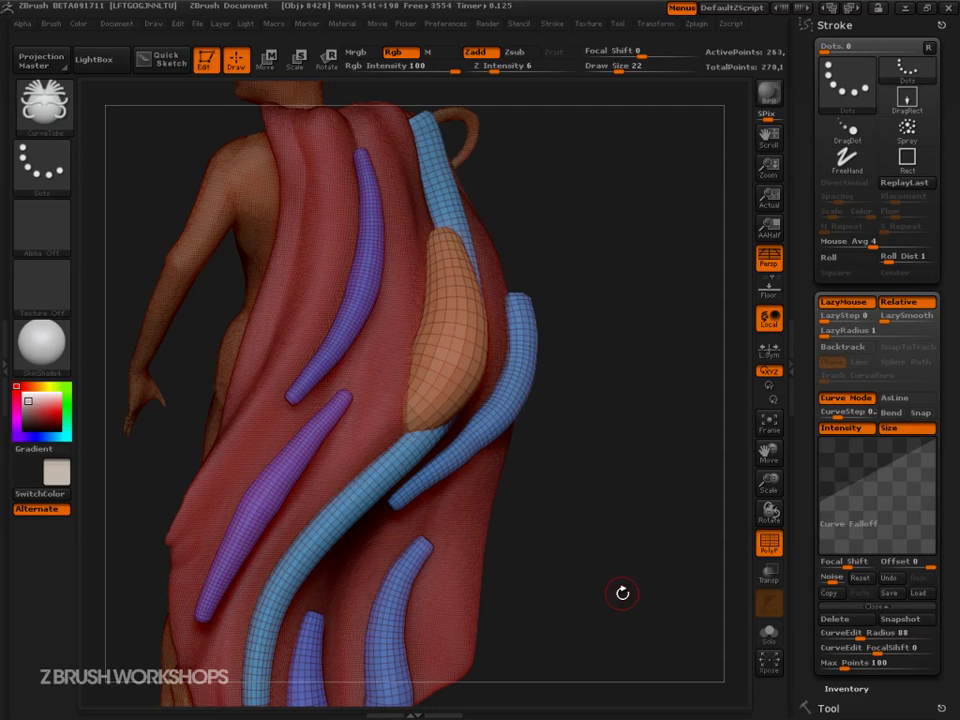
# Turn off the DynaMesh Group option and remesh the figure and fold tubes into one mesh.
pyautogui.click(944, 23)
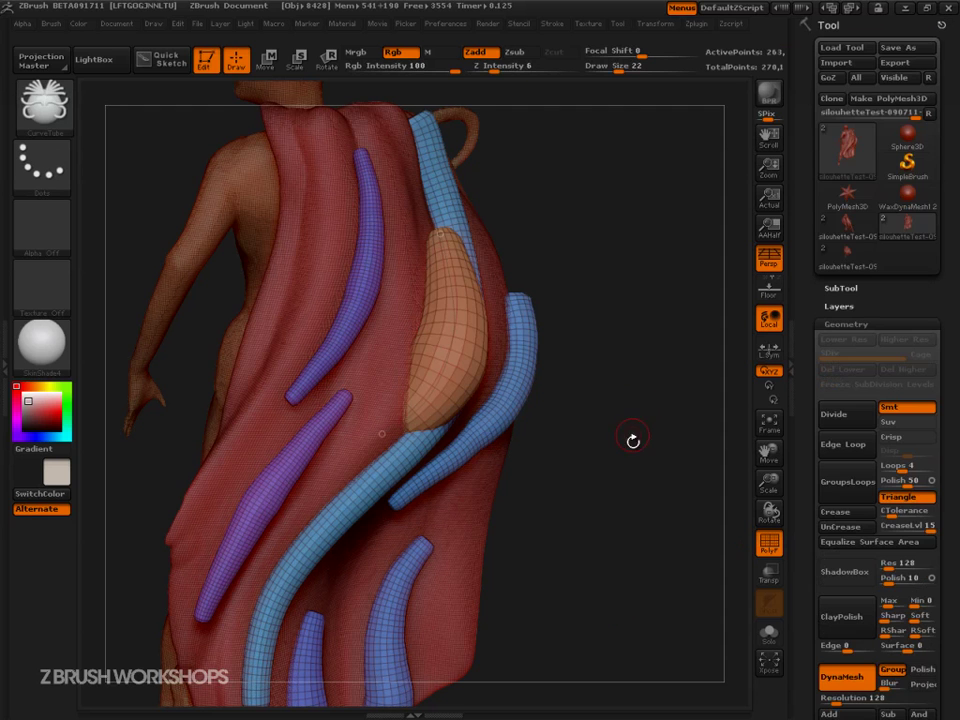
pyautogui.scroll(-3, 873, 412)
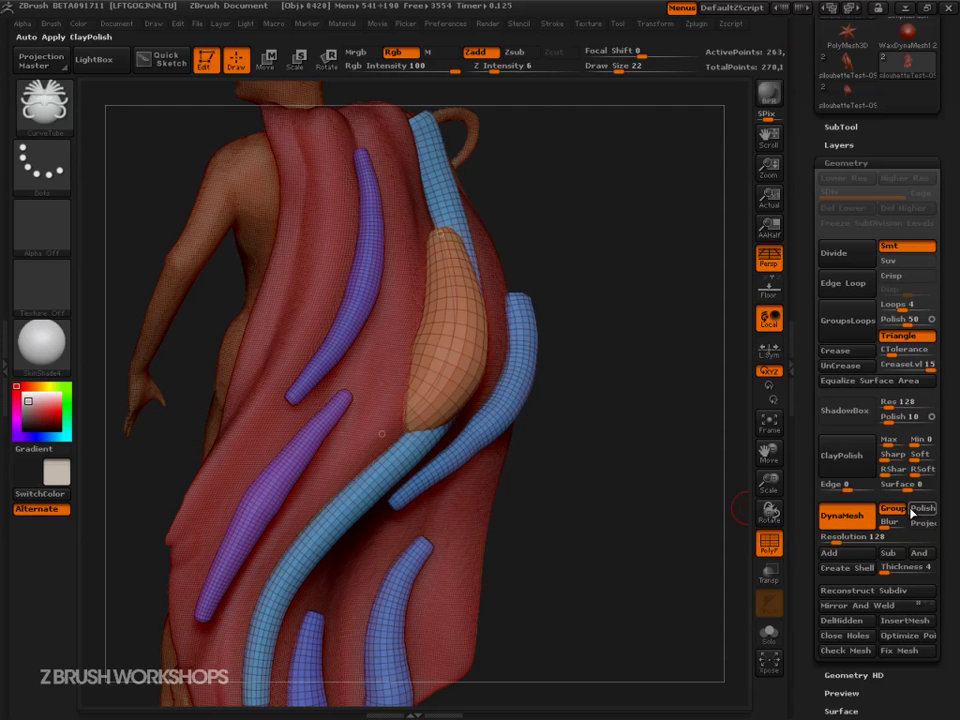
pyautogui.moveTo(570, 373)
pyautogui.keyDown('ctrl'); pyautogui.mouseDown()
pyautogui.moveTo(609, 214)
pyautogui.moveTo(611, 403)
pyautogui.mouseUp(); pyautogui.keyUp('ctrl')
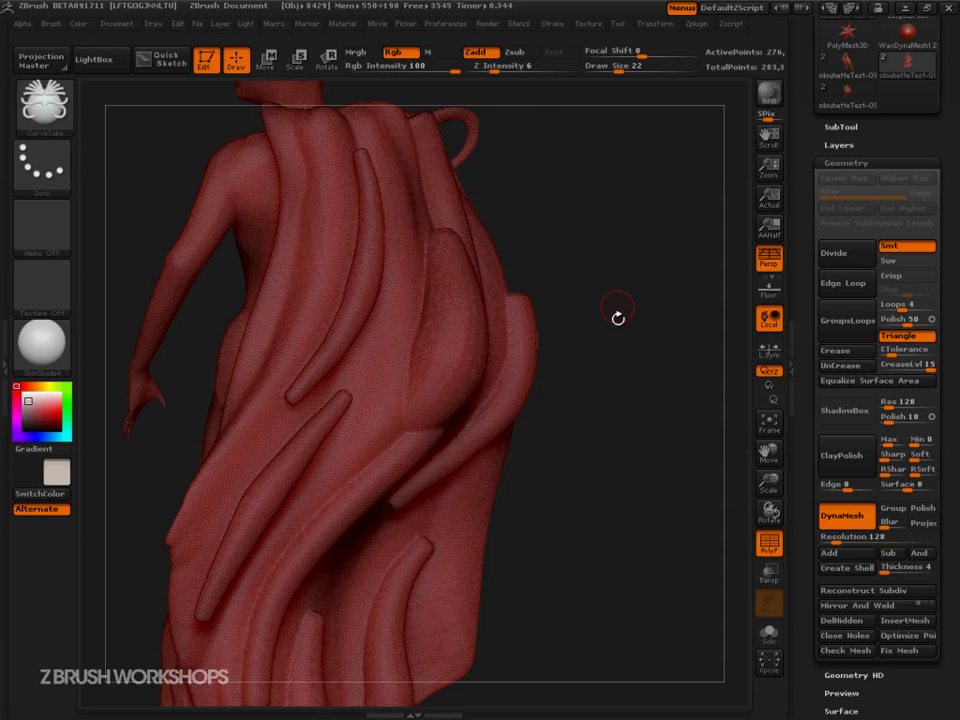
# Choose the Inflat brush and set its draw size to 95 for working on the cape.
pyautogui.moveTo(617, 343)
pyautogui.mouseDown()
pyautogui.moveTo(649, 411)
pyautogui.moveTo(666, 514)
pyautogui.moveTo(622, 501)
pyautogui.moveTo(616, 560)
pyautogui.moveTo(632, 495)
pyautogui.moveTo(628, 544)
pyautogui.moveTo(605, 552)
pyautogui.moveTo(632, 583)
pyautogui.moveTo(675, 538)
pyautogui.moveTo(626, 540)
pyautogui.moveTo(591, 508)
pyautogui.moveTo(615, 521)
pyautogui.moveTo(600, 515)
pyautogui.mouseUp()
pyautogui.press('s')
pyautogui.moveTo(379, 395); pyautogui.dragTo(392, 396)
pyautogui.moveTo(502, 394)
pyautogui.mouseDown()
pyautogui.moveTo(536, 394)
pyautogui.moveTo(524, 400)
pyautogui.mouseUp()
pyautogui.press('Escape')
pyautogui.moveTo(567, 462); pyautogui.dragTo(414, 408)
pyautogui.press('b')
pyautogui.press('i')
pyautogui.press('n')
pyautogui.moveTo(520, 330)
pyautogui.mouseDown()
pyautogui.moveTo(360, 330)
pyautogui.moveTo(343, 321)
pyautogui.mouseUp()
pyautogui.press('shift')
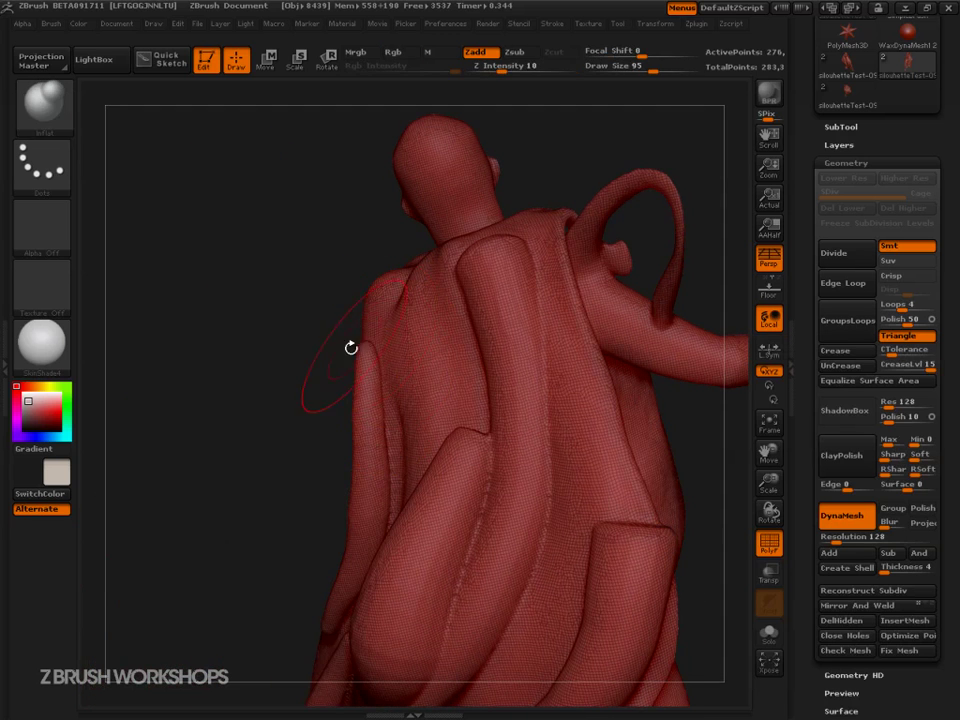
# Go over the cape folds with the Inflat brush and remesh the figure.
pyautogui.moveTo(317, 371)
pyautogui.mouseDown()
pyautogui.moveTo(425, 358)
pyautogui.moveTo(366, 405)
pyautogui.mouseUp()
pyautogui.moveTo(558, 367); pyautogui.dragTo(381, 403)
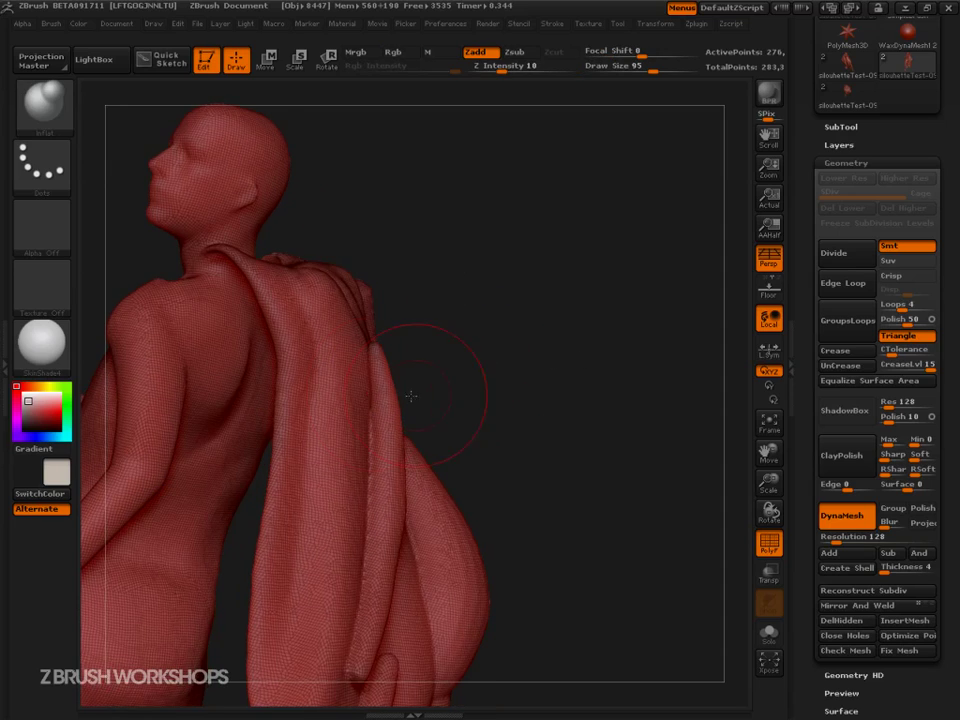
pyautogui.keyDown('alt'); pyautogui.moveTo(550, 427); pyautogui.dragTo(583, 181); pyautogui.keyUp('alt')
pyautogui.moveTo(604, 364); pyautogui.dragTo(497, 348)
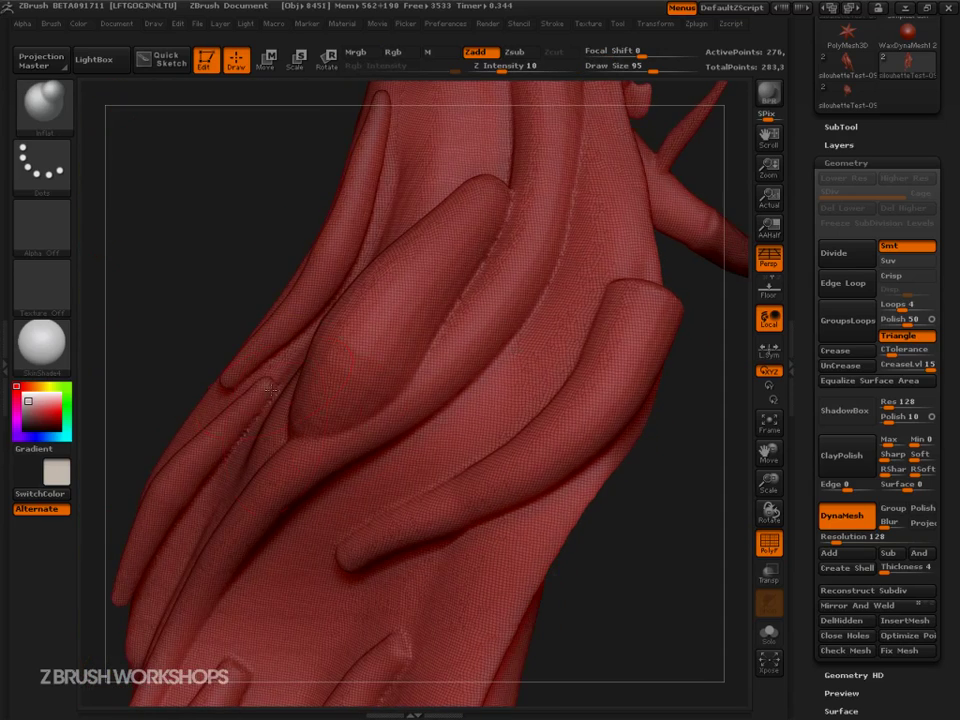
pyautogui.moveTo(629, 623)
pyautogui.mouseDown()
pyautogui.moveTo(675, 429)
pyautogui.moveTo(590, 445)
pyautogui.mouseUp()
pyautogui.moveTo(132, 376)
pyautogui.mouseDown()
pyautogui.moveTo(250, 360)
pyautogui.moveTo(231, 364)
pyautogui.moveTo(223, 386)
pyautogui.moveTo(186, 384)
pyautogui.moveTo(182, 403)
pyautogui.moveTo(180, 384)
pyautogui.mouseUp()
pyautogui.moveTo(305, 431)
pyautogui.mouseDown()
pyautogui.moveTo(364, 444)
pyautogui.moveTo(606, 439)
pyautogui.moveTo(568, 463)
pyautogui.moveTo(628, 391)
pyautogui.moveTo(654, 531)
pyautogui.moveTo(647, 544)
pyautogui.moveTo(609, 490)
pyautogui.moveTo(650, 267)
pyautogui.mouseUp()
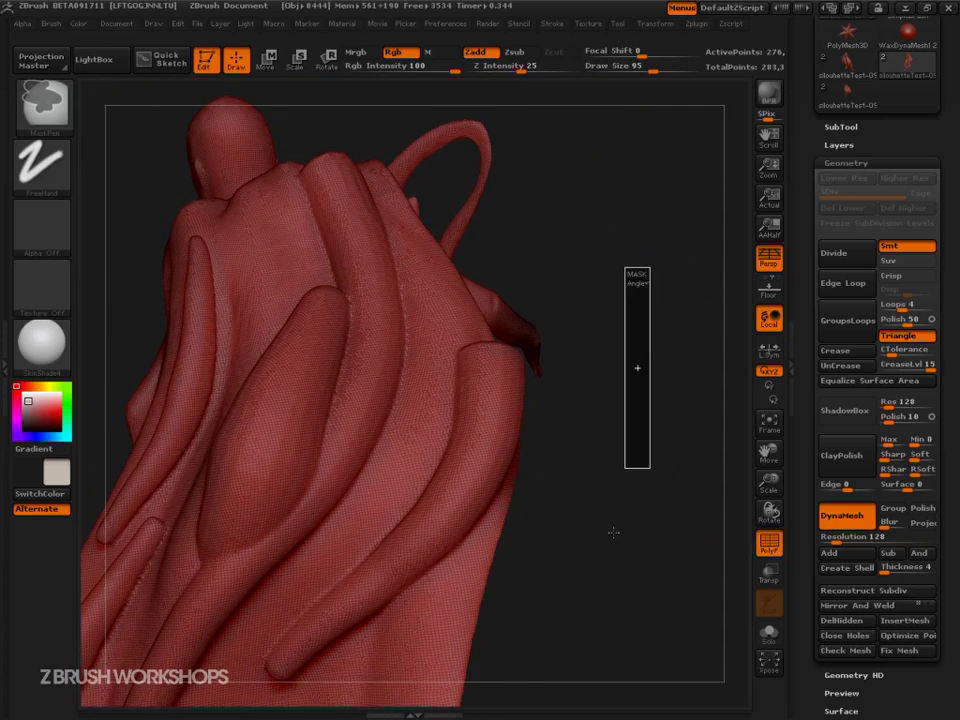
pyautogui.moveTo(606, 530)
pyautogui.keyDown('ctrl'); pyautogui.mouseDown()
pyautogui.moveTo(579, 583)
pyautogui.moveTo(671, 525)
pyautogui.moveTo(489, 491)
pyautogui.moveTo(720, 497)
pyautogui.mouseUp(); pyautogui.keyUp('ctrl')
pyautogui.moveTo(633, 520); pyautogui.dragTo(363, 254)
pyautogui.moveTo(632, 484); pyautogui.dragTo(628, 480)
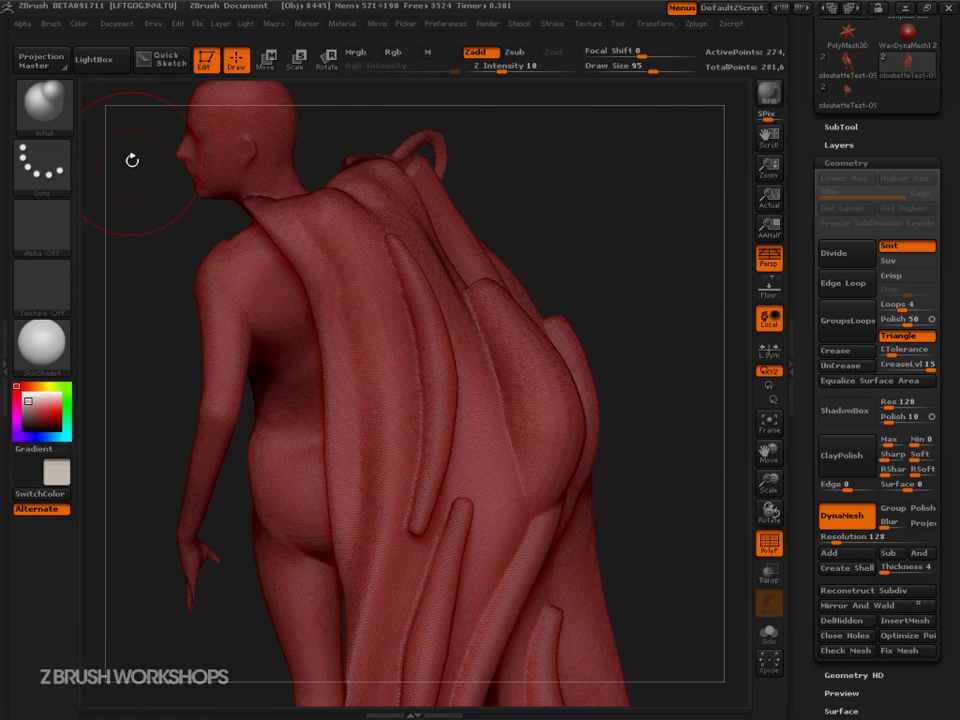
# Load the Smooth Stronger brush from LightBox's Smooth brush folder as the smoothing brush.
pyautogui.click(104, 60)
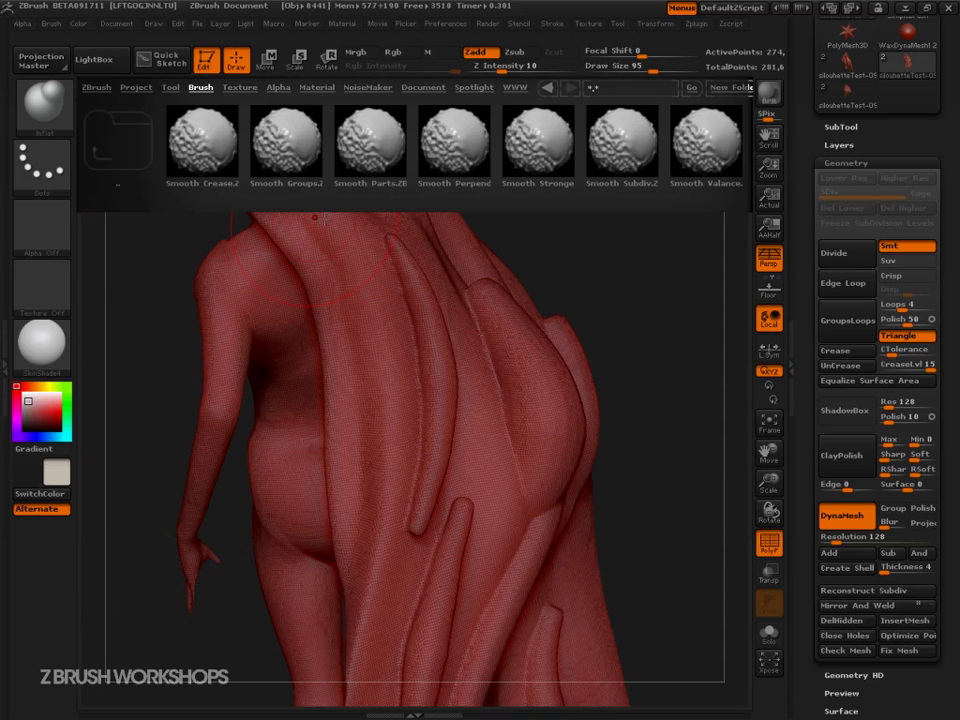
pyautogui.click(130, 153)
pyautogui.moveTo(629, 164); pyautogui.dragTo(518, 154)
pyautogui.moveTo(692, 170); pyautogui.dragTo(517, 195)
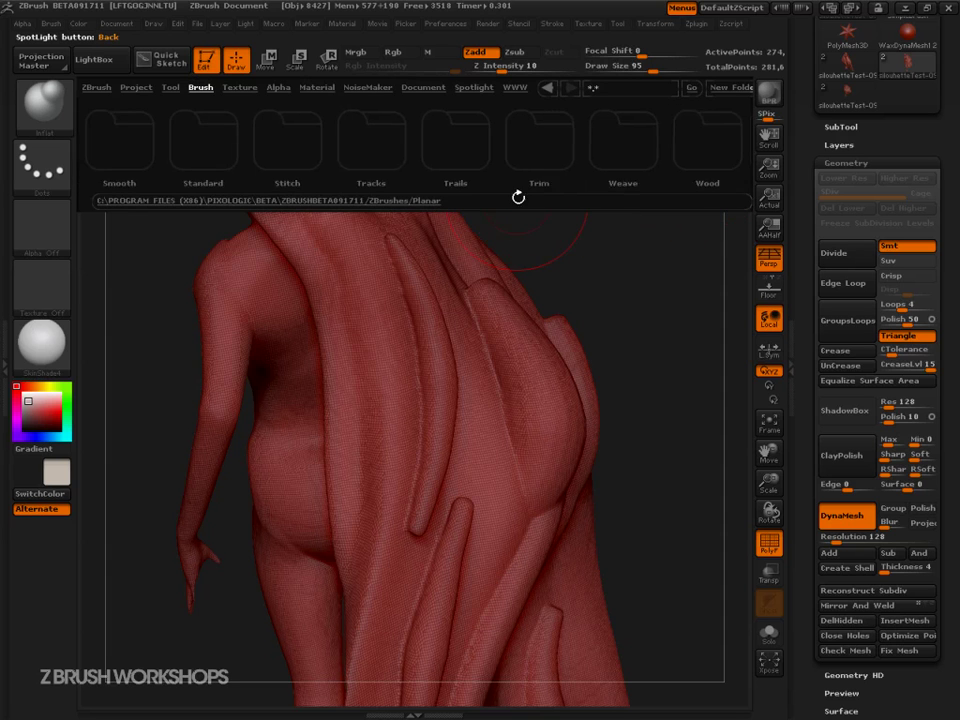
pyautogui.moveTo(680, 175)
pyautogui.mouseDown()
pyautogui.moveTo(441, 170)
pyautogui.moveTo(553, 156)
pyautogui.mouseUp()
pyautogui.moveTo(464, 184); pyautogui.dragTo(450, 180)
pyautogui.doubleClick(487, 156)
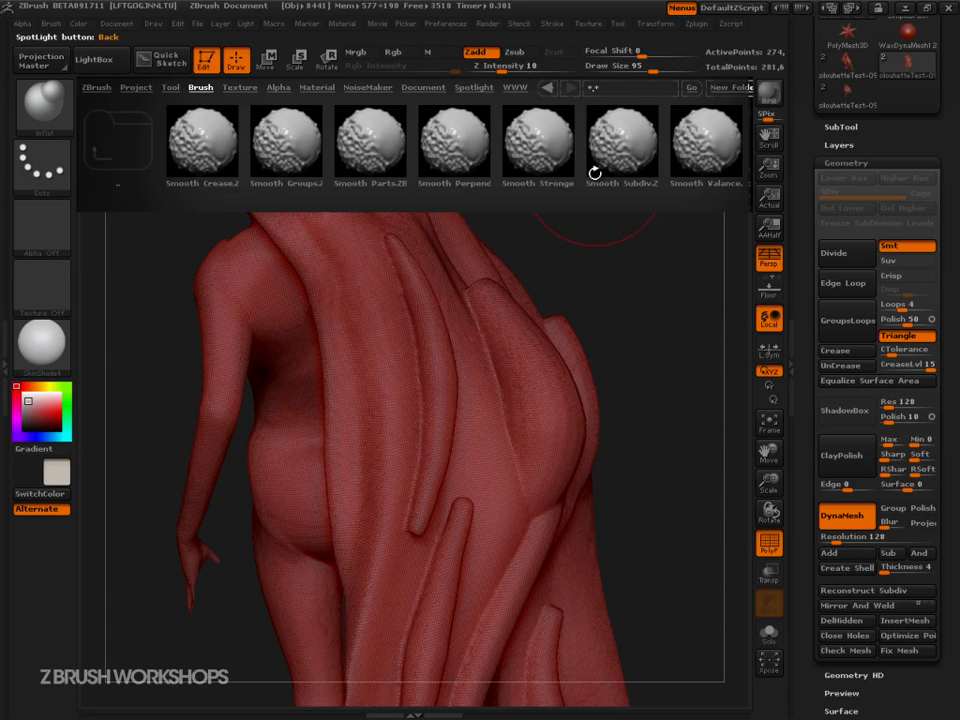
pyautogui.doubleClick(546, 156)
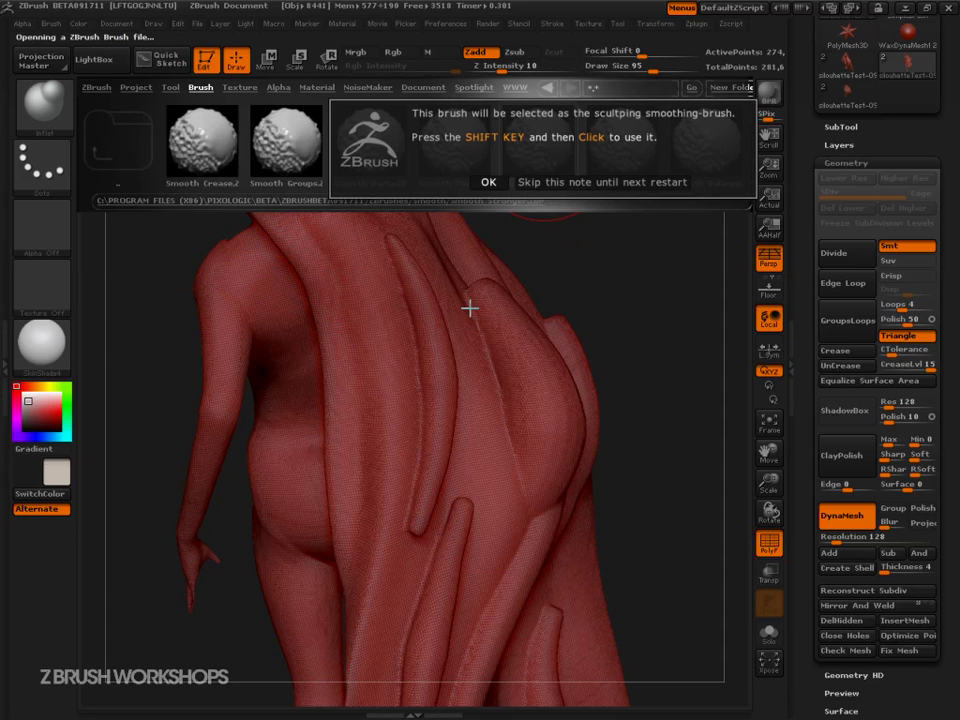
pyautogui.click(538, 182)
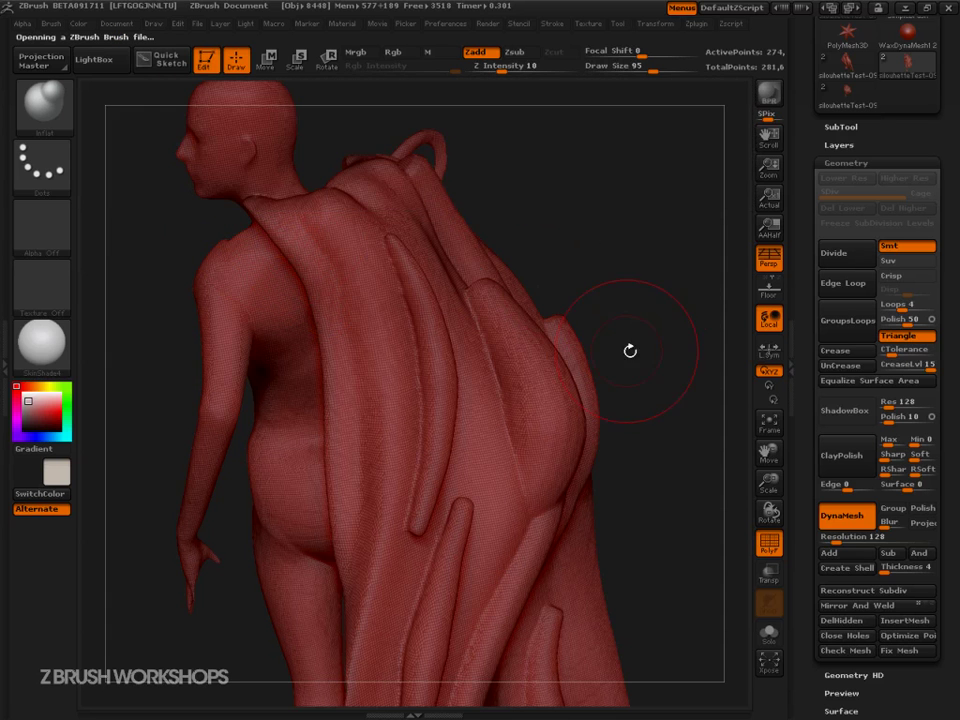
# Hide the polyframe and smooth the narrow folds running down the upper and middle cape.
pyautogui.moveTo(640, 355); pyautogui.dragTo(600, 352)
pyautogui.hotkey('shift', 'f')
pyautogui.moveTo(532, 280); pyautogui.dragTo(630, 275)
pyautogui.keyDown('shift'); pyautogui.moveTo(410, 237); pyautogui.dragTo(441, 312); pyautogui.keyUp('shift')
pyautogui.keyDown('alt'); pyautogui.moveTo(684, 249); pyautogui.dragTo(622, 120); pyautogui.keyUp('alt')
pyautogui.moveTo(407, 270)
pyautogui.keyDown('shift'); pyautogui.mouseDown()
pyautogui.moveTo(379, 217)
pyautogui.moveTo(380, 240)
pyautogui.mouseUp(); pyautogui.keyUp('shift')
pyautogui.moveTo(365, 313)
pyautogui.keyDown('shift'); pyautogui.mouseDown()
pyautogui.moveTo(373, 309)
pyautogui.moveTo(372, 325)
pyautogui.mouseUp(); pyautogui.keyUp('shift')
pyautogui.keyDown('shift'); pyautogui.moveTo(350, 460); pyautogui.dragTo(431, 315); pyautogui.keyUp('shift')
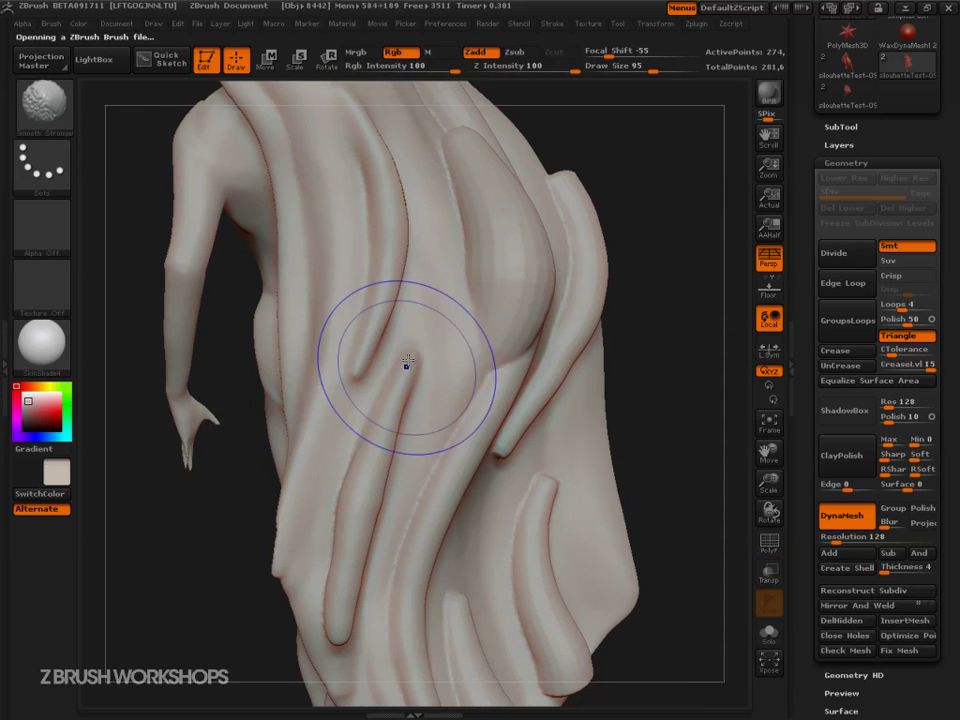
pyautogui.keyDown('shift'); pyautogui.moveTo(410, 366); pyautogui.dragTo(413, 352); pyautogui.keyUp('shift')
# Smooth the long folds on the lower cape and the fold tops across the upper back.
pyautogui.keyDown('alt'); pyautogui.moveTo(707, 433); pyautogui.dragTo(685, 250); pyautogui.keyUp('alt')
pyautogui.keyDown('shift'); pyautogui.moveTo(397, 206); pyautogui.dragTo(361, 375); pyautogui.keyUp('shift')
pyautogui.moveTo(358, 322)
pyautogui.keyDown('shift'); pyautogui.mouseDown()
pyautogui.moveTo(310, 398)
pyautogui.moveTo(354, 467)
pyautogui.moveTo(300, 370)
pyautogui.moveTo(389, 406)
pyautogui.mouseUp(); pyautogui.keyUp('shift')
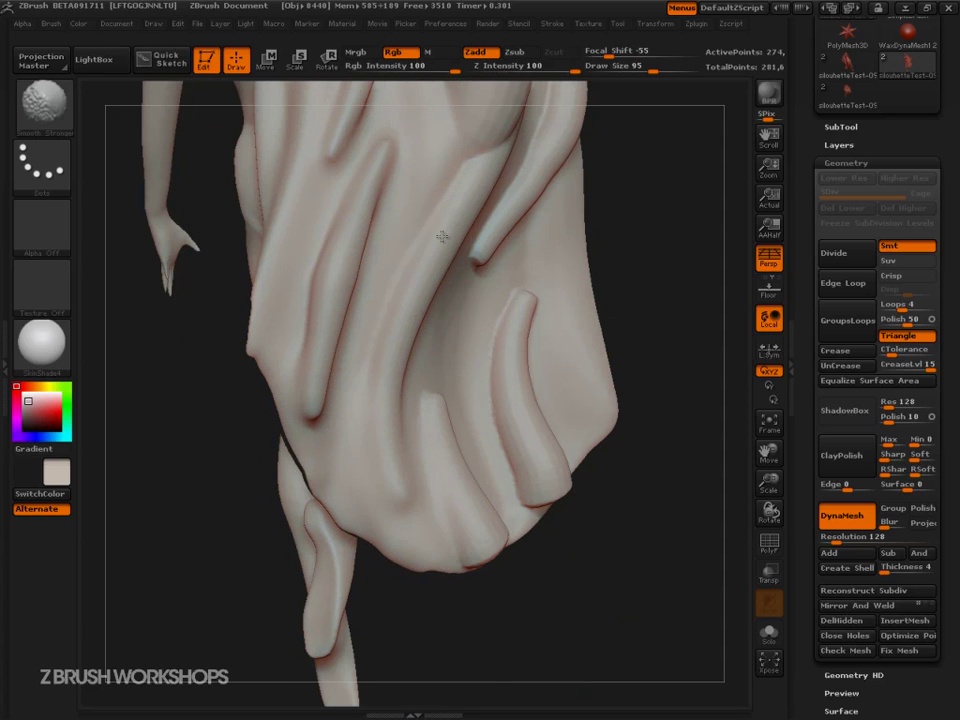
pyautogui.moveTo(675, 167)
pyautogui.mouseDown()
pyautogui.moveTo(617, 396)
pyautogui.moveTo(600, 235)
pyautogui.moveTo(598, 409)
pyautogui.mouseUp()
pyautogui.keyDown('shift'); pyautogui.moveTo(310, 296); pyautogui.dragTo(343, 320); pyautogui.keyUp('shift')
pyautogui.keyDown('shift'); pyautogui.moveTo(243, 214); pyautogui.dragTo(342, 322); pyautogui.keyUp('shift')
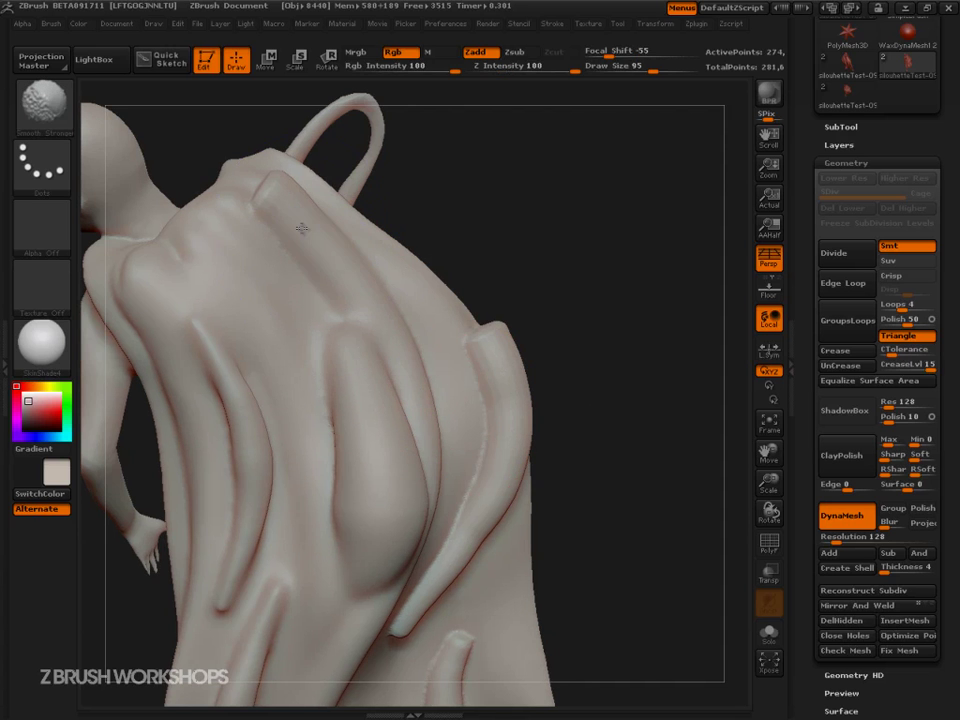
# Smooth the outer-edge fold and the short folds near the cape's hem into the surface.
pyautogui.moveTo(574, 330)
pyautogui.mouseDown()
pyautogui.moveTo(606, 306)
pyautogui.moveTo(560, 255)
pyautogui.mouseUp()
pyautogui.keyDown('shift'); pyautogui.moveTo(479, 200); pyautogui.dragTo(484, 312); pyautogui.keyUp('shift')
pyautogui.moveTo(456, 498)
pyautogui.keyDown('shift'); pyautogui.mouseDown()
pyautogui.moveTo(409, 519)
pyautogui.moveTo(478, 485)
pyautogui.mouseUp(); pyautogui.keyUp('shift')
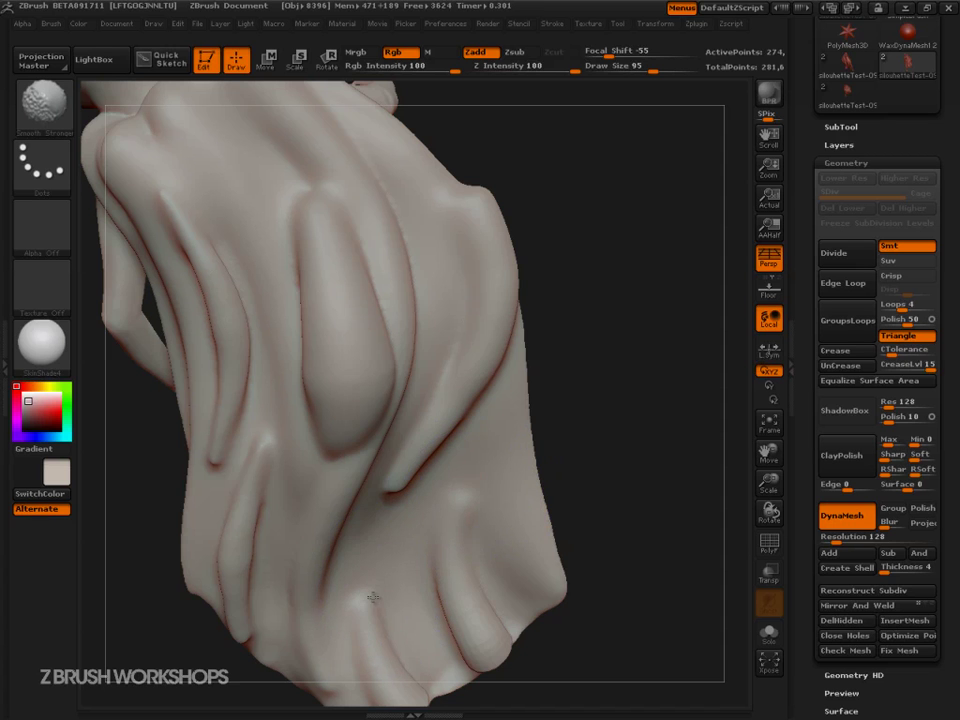
pyautogui.keyDown('shift'); pyautogui.moveTo(370, 634); pyautogui.dragTo(381, 516); pyautogui.keyUp('shift')
pyautogui.moveTo(401, 268)
pyautogui.keyDown('shift'); pyautogui.mouseDown()
pyautogui.moveTo(375, 271)
pyautogui.moveTo(380, 318)
pyautogui.moveTo(397, 325)
pyautogui.mouseUp(); pyautogui.keyUp('shift')
# Smooth the edges and lower end of the wide bulging fold into the cape.
pyautogui.press('s')
pyautogui.moveTo(332, 176)
pyautogui.mouseDown()
pyautogui.moveTo(373, 319)
pyautogui.moveTo(353, 442)
pyautogui.mouseUp()
pyautogui.moveTo(312, 134)
pyautogui.mouseDown()
pyautogui.moveTo(306, 144)
pyautogui.moveTo(364, 272)
pyautogui.mouseUp()
pyautogui.moveTo(380, 345); pyautogui.dragTo(342, 475)
pyautogui.moveTo(360, 407); pyautogui.dragTo(336, 482)
pyautogui.keyDown('shift'); pyautogui.moveTo(360, 430); pyautogui.dragTo(317, 497); pyautogui.keyUp('shift')
# Inflate the crease along the wide fold's inner edge with the Inflat brush at draw size 56, smoothing its lower end.
pyautogui.press('b')
pyautogui.press('i')
pyautogui.press('n')
pyautogui.press('s')
pyautogui.moveTo(330, 400); pyautogui.dragTo(319, 400)
pyautogui.moveTo(556, 328); pyautogui.dragTo(530, 331)
pyautogui.press('s')
pyautogui.moveTo(412, 347); pyautogui.dragTo(401, 347)
pyautogui.moveTo(298, 205); pyautogui.dragTo(306, 250)
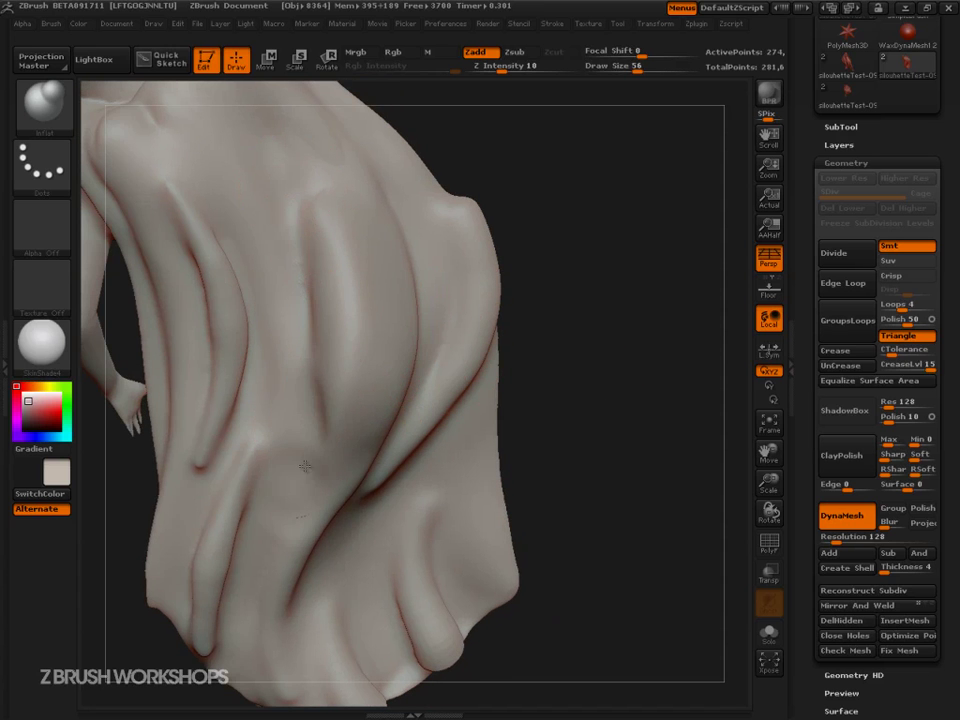
pyautogui.moveTo(302, 215); pyautogui.dragTo(302, 438)
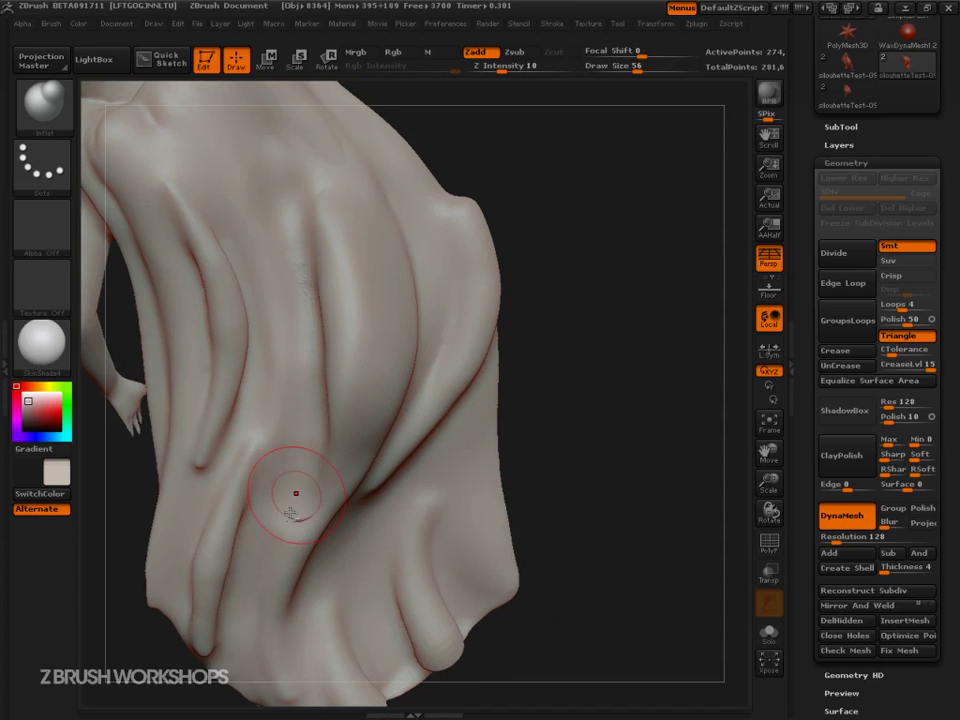
pyautogui.keyDown('shift'); pyautogui.moveTo(304, 505); pyautogui.dragTo(296, 540); pyautogui.keyUp('shift')
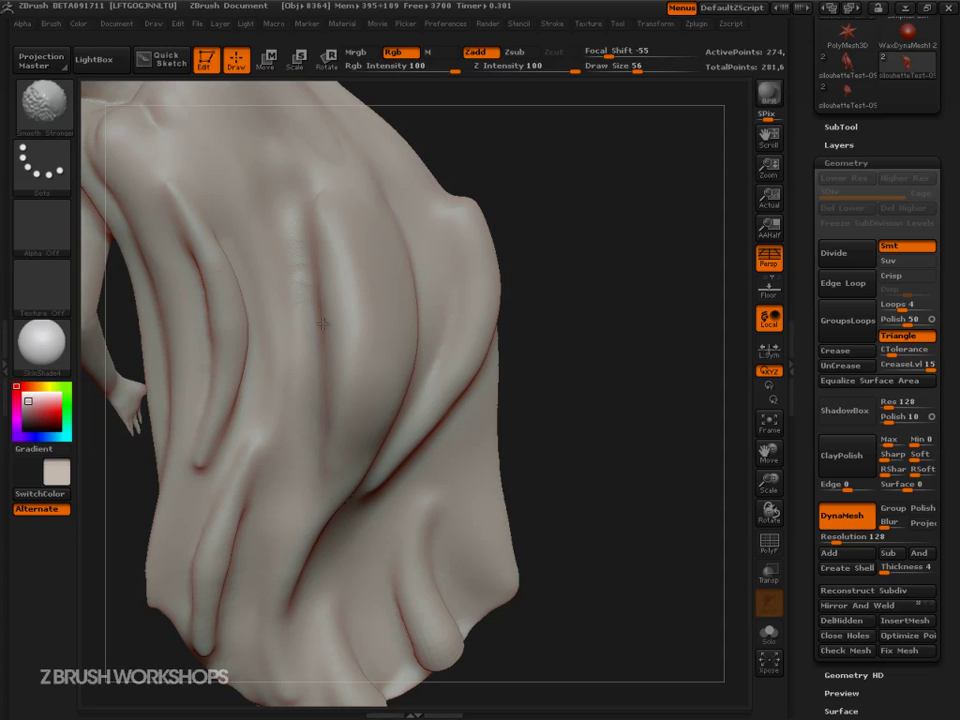
# Try remeshing the smoothed figure and check the cape from the side.
pyautogui.keyDown('ctrl'); pyautogui.moveTo(597, 202); pyautogui.dragTo(604, 366); pyautogui.keyUp('ctrl')
pyautogui.moveTo(594, 453); pyautogui.dragTo(626, 448)
pyautogui.moveTo(584, 486); pyautogui.dragTo(652, 462)
pyautogui.hotkey('ctrl', 'z')
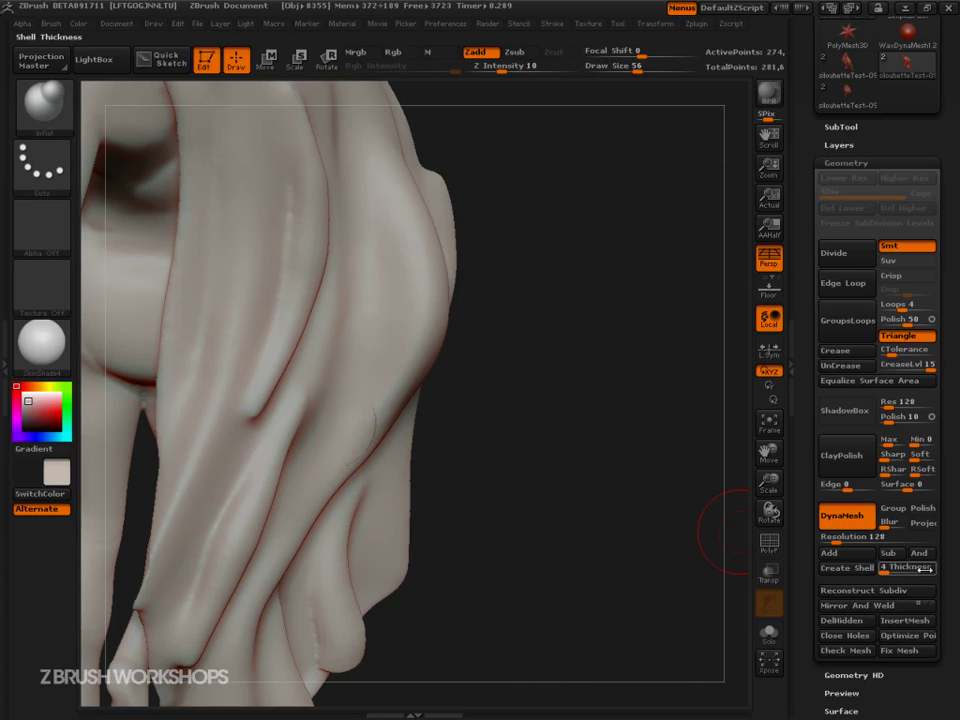
# Turn on Double in the tool's display properties and set the draw size to 120.
pyautogui.scroll(-5, 925, 560)
pyautogui.click(862, 424)
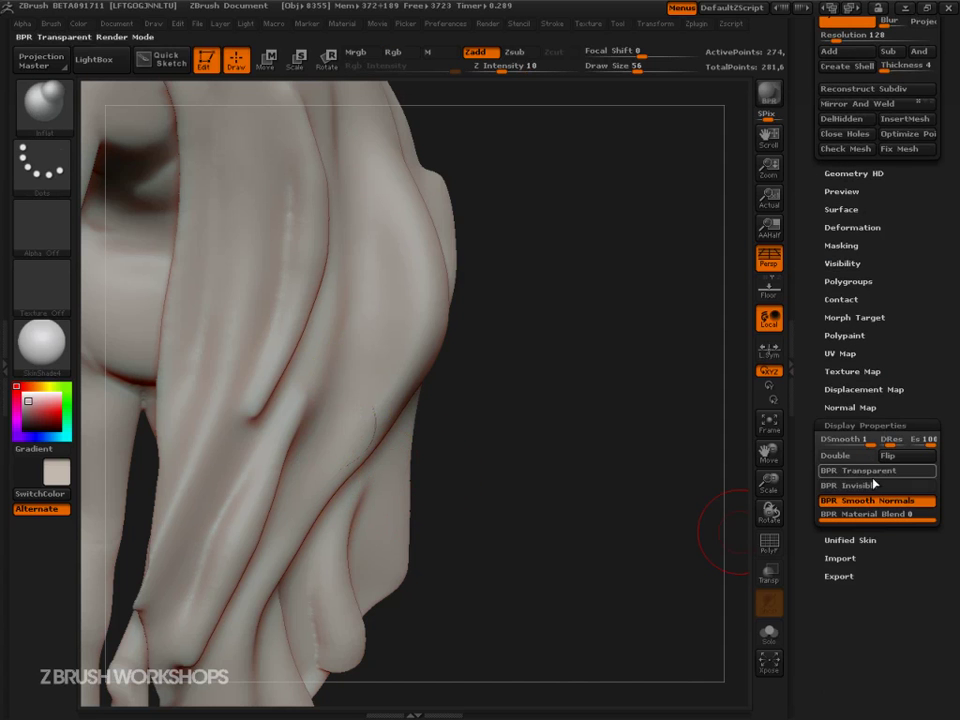
pyautogui.click(835, 455)
pyautogui.press('s')
pyautogui.moveTo(461, 458)
pyautogui.mouseDown()
pyautogui.moveTo(491, 456)
pyautogui.moveTo(470, 455)
pyautogui.mouseUp()
# Mask the cape's outer surface with a topological mask, leaving the patches that poke through unmasked.
pyautogui.press('r')
pyautogui.keyDown('ctrl'); pyautogui.moveTo(322, 375); pyautogui.dragTo(344, 404); pyautogui.keyUp('ctrl')
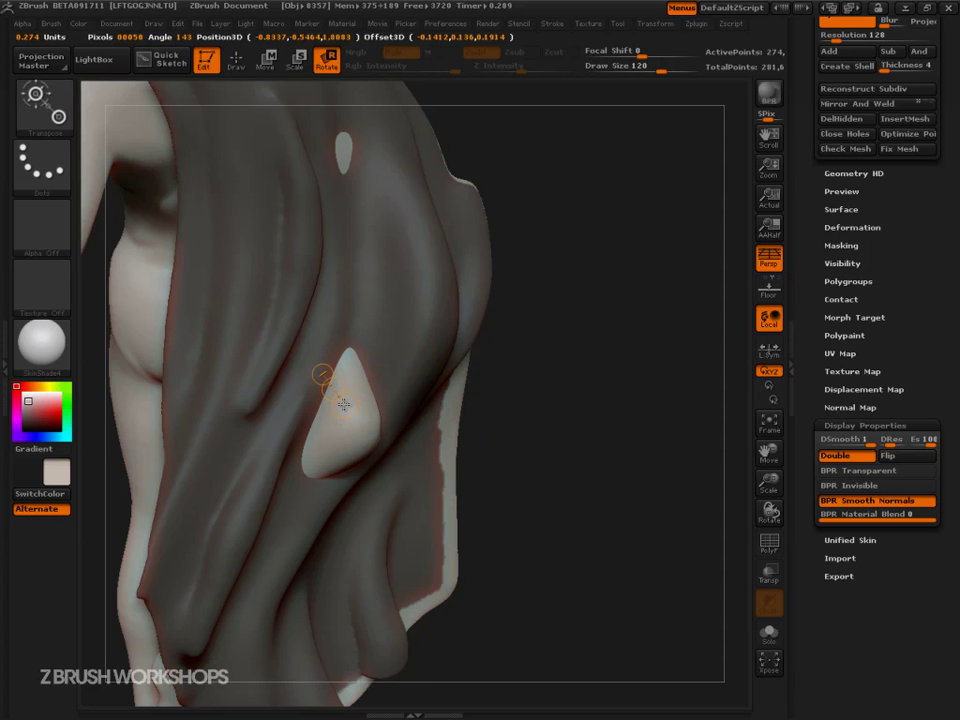
pyautogui.press('q')
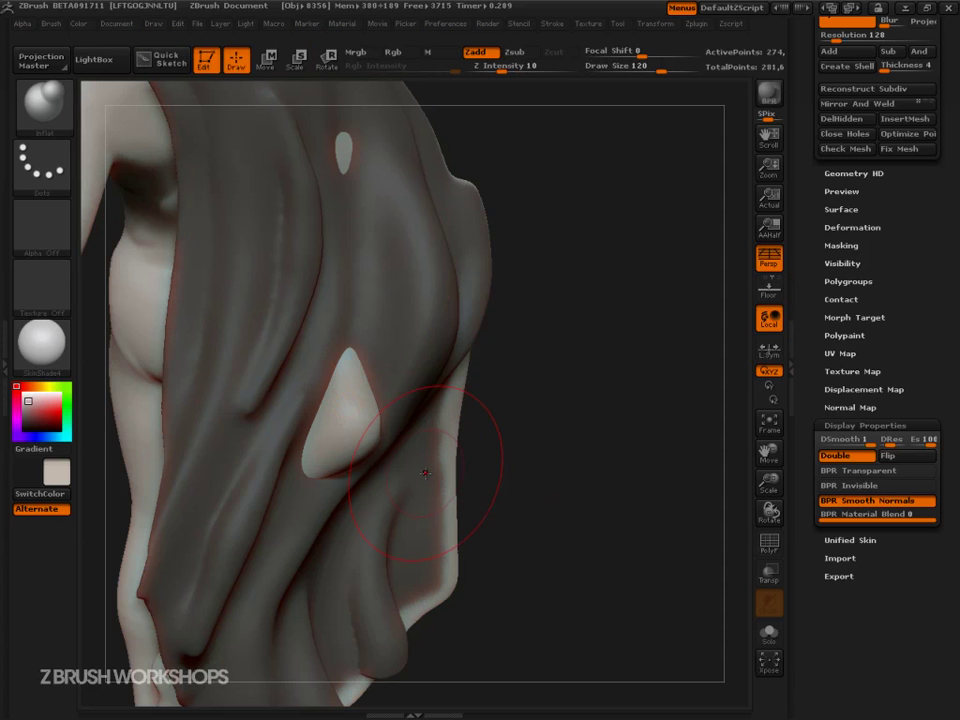
# Push the unmasked patches back behind the cape with the Move brush at draw size 174 and clear the mask.
pyautogui.press(']')
pyautogui.press(']')
pyautogui.press('b')
pyautogui.press('m')
pyautogui.press('v')
pyautogui.moveTo(512, 448)
pyautogui.mouseDown()
pyautogui.moveTo(432, 454)
pyautogui.moveTo(370, 425)
pyautogui.mouseUp()
pyautogui.moveTo(600, 255); pyautogui.dragTo(673, 390)
pyautogui.keyDown('ctrl'); pyautogui.moveTo(654, 284); pyautogui.dragTo(663, 383); pyautogui.keyUp('ctrl')
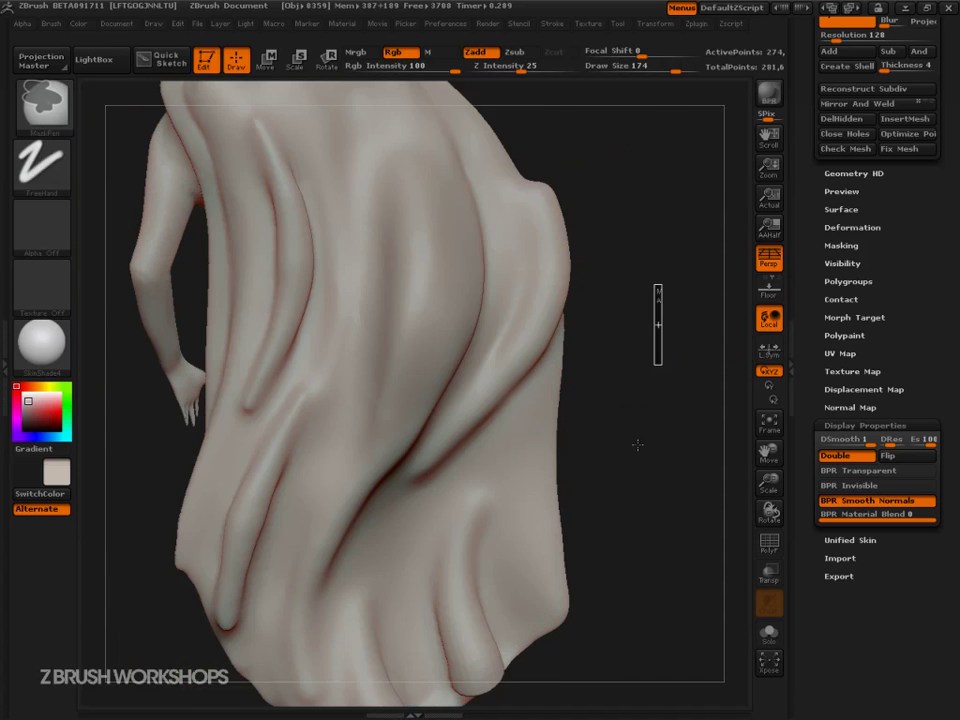
# Swell the fold on the cape's lower middle with a short Inflat brush stroke.
pyautogui.moveTo(639, 441); pyautogui.dragTo(668, 444)
pyautogui.press('b')
pyautogui.press('i')
pyautogui.press('n')
pyautogui.moveTo(336, 437)
pyautogui.mouseDown()
pyautogui.moveTo(337, 425)
pyautogui.moveTo(345, 432)
pyautogui.mouseUp()
# Set the draw size to 125 and smooth the long folds down the cape's back and along its outer edge.
pyautogui.moveTo(651, 371)
pyautogui.keyDown('ctrl'); pyautogui.mouseDown()
pyautogui.moveTo(607, 525)
pyautogui.moveTo(639, 493)
pyautogui.moveTo(594, 437)
pyautogui.moveTo(601, 501)
pyautogui.moveTo(611, 480)
pyautogui.mouseUp(); pyautogui.keyUp('ctrl')
pyautogui.keyDown('alt'); pyautogui.moveTo(611, 480); pyautogui.dragTo(634, 535); pyautogui.keyUp('alt')
pyautogui.press('s')
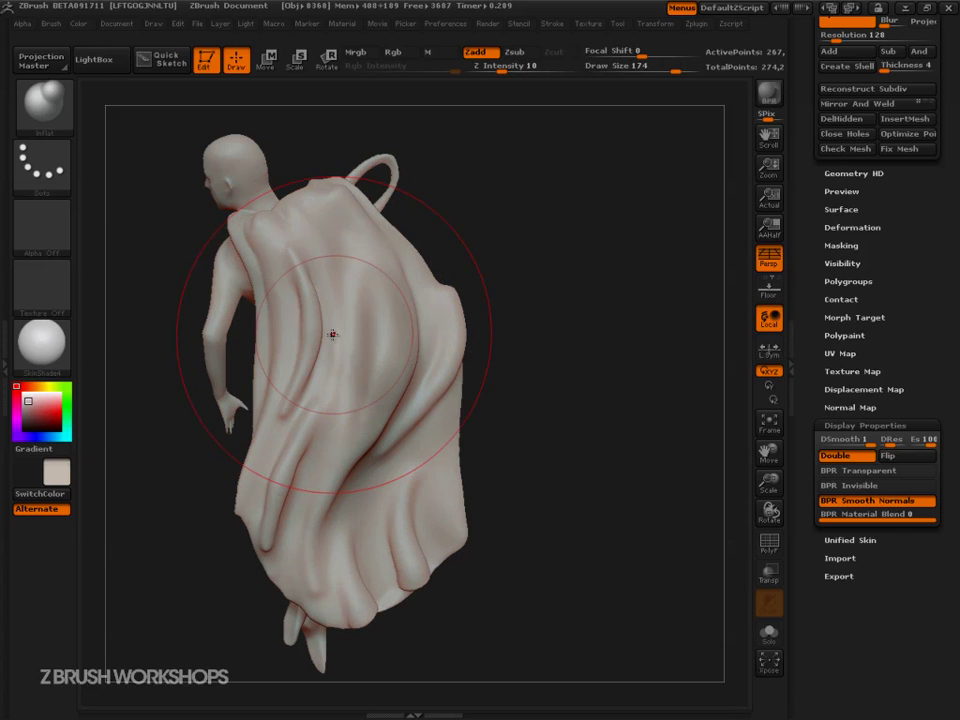
pyautogui.moveTo(309, 291)
pyautogui.keyDown('shift'); pyautogui.mouseDown()
pyautogui.moveTo(321, 305)
pyautogui.moveTo(320, 344)
pyautogui.moveTo(321, 325)
pyautogui.mouseUp(); pyautogui.keyUp('shift')
pyautogui.moveTo(575, 272); pyautogui.dragTo(495, 258)
pyautogui.keyDown('shift'); pyautogui.moveTo(321, 283); pyautogui.dragTo(345, 437); pyautogui.keyUp('shift')
pyautogui.keyDown('shift'); pyautogui.moveTo(478, 375); pyautogui.dragTo(464, 270); pyautogui.keyUp('shift')
# Switch the active tool to silouhetteTest-090711-01-working-02 and to silouhetteTest-090711-02-final, and examine the cape folds on each figure.
pyautogui.moveTo(611, 479)
pyautogui.mouseDown()
pyautogui.moveTo(690, 490)
pyautogui.moveTo(646, 537)
pyautogui.moveTo(669, 568)
pyautogui.moveTo(662, 579)
pyautogui.moveTo(570, 568)
pyautogui.mouseUp()
pyautogui.moveTo(880, 356); pyautogui.dragTo(919, 431)
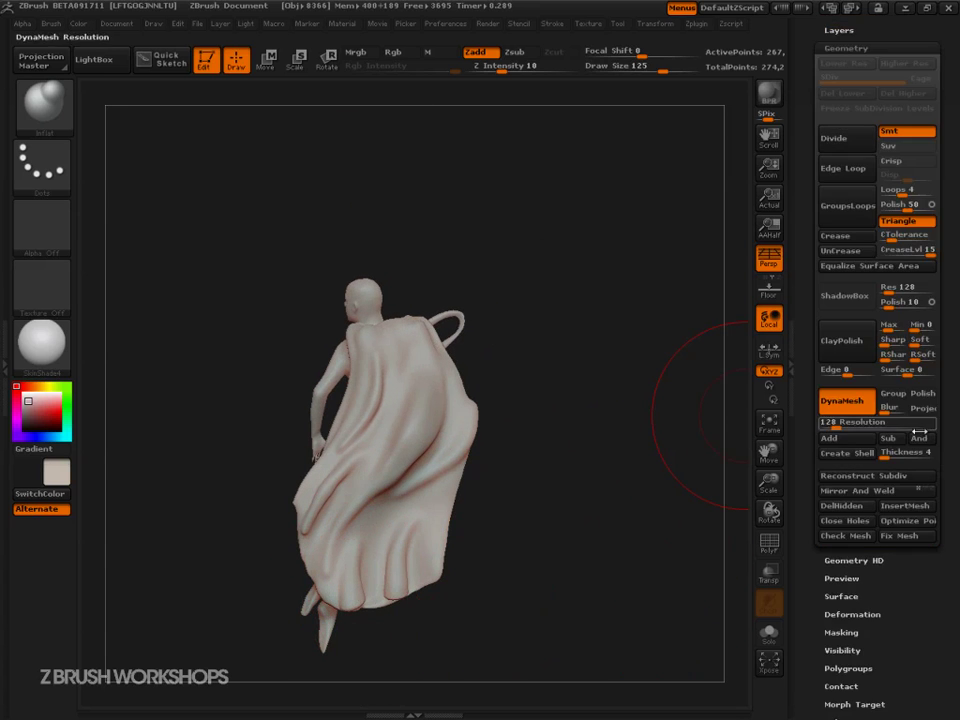
pyautogui.moveTo(801, 180); pyautogui.dragTo(808, 300)
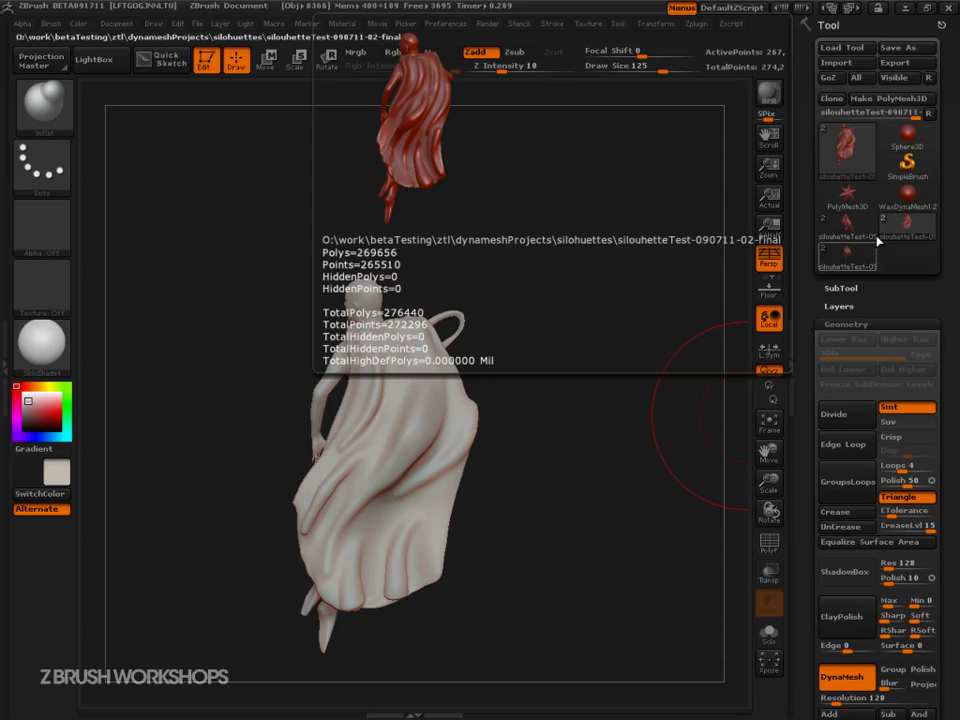
pyautogui.click(848, 226)
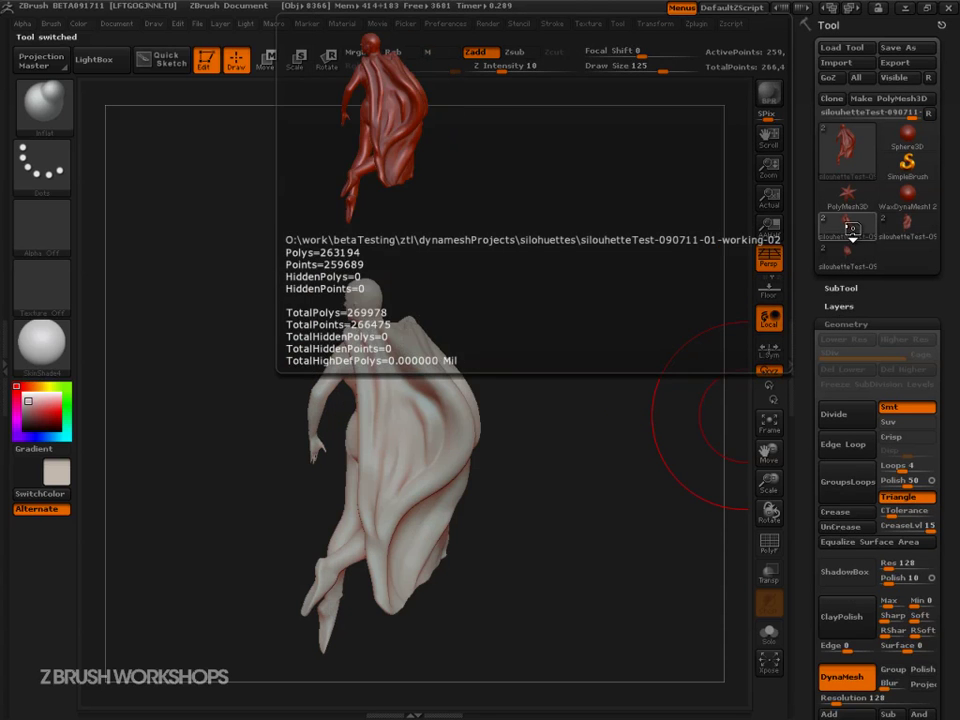
pyautogui.click(853, 232)
pyautogui.click(608, 250)
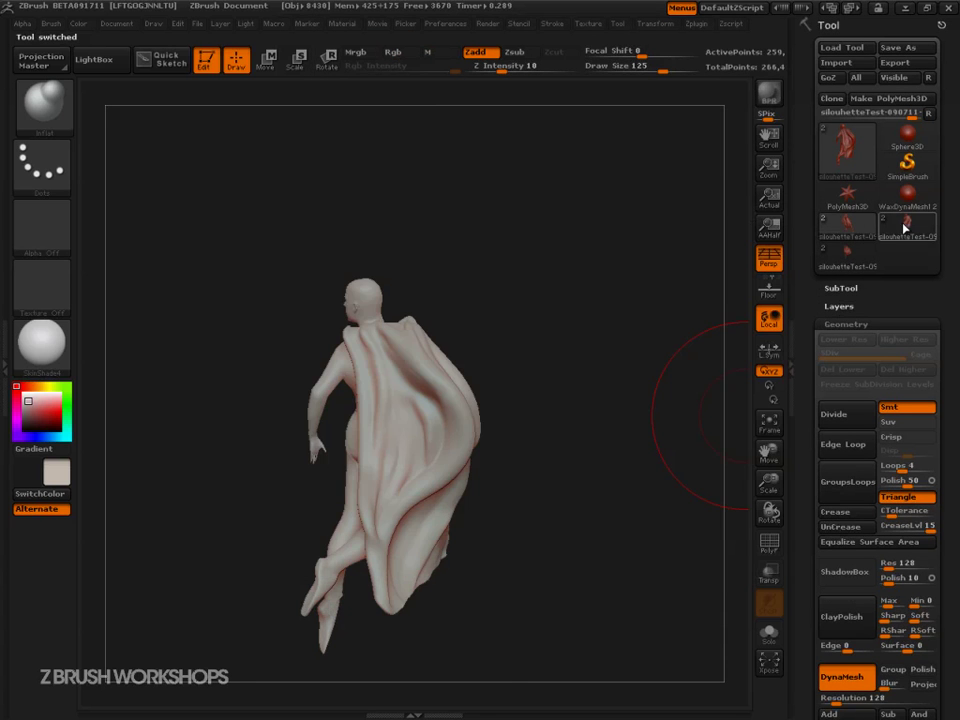
pyautogui.moveTo(642, 372); pyautogui.dragTo(765, 420)
pyautogui.moveTo(647, 459); pyautogui.dragTo(681, 569)
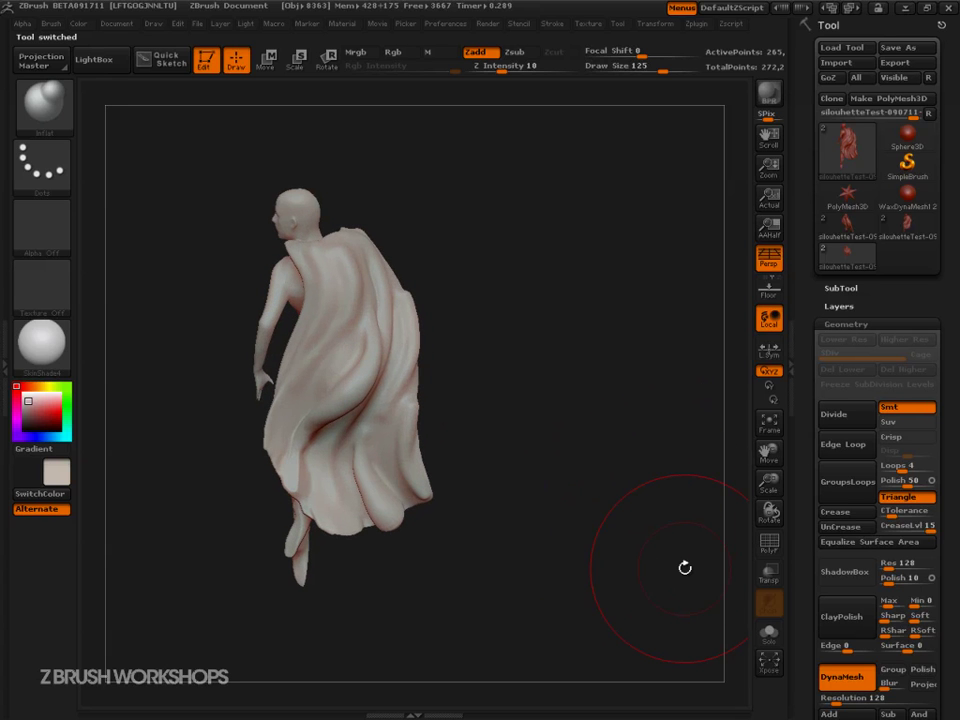